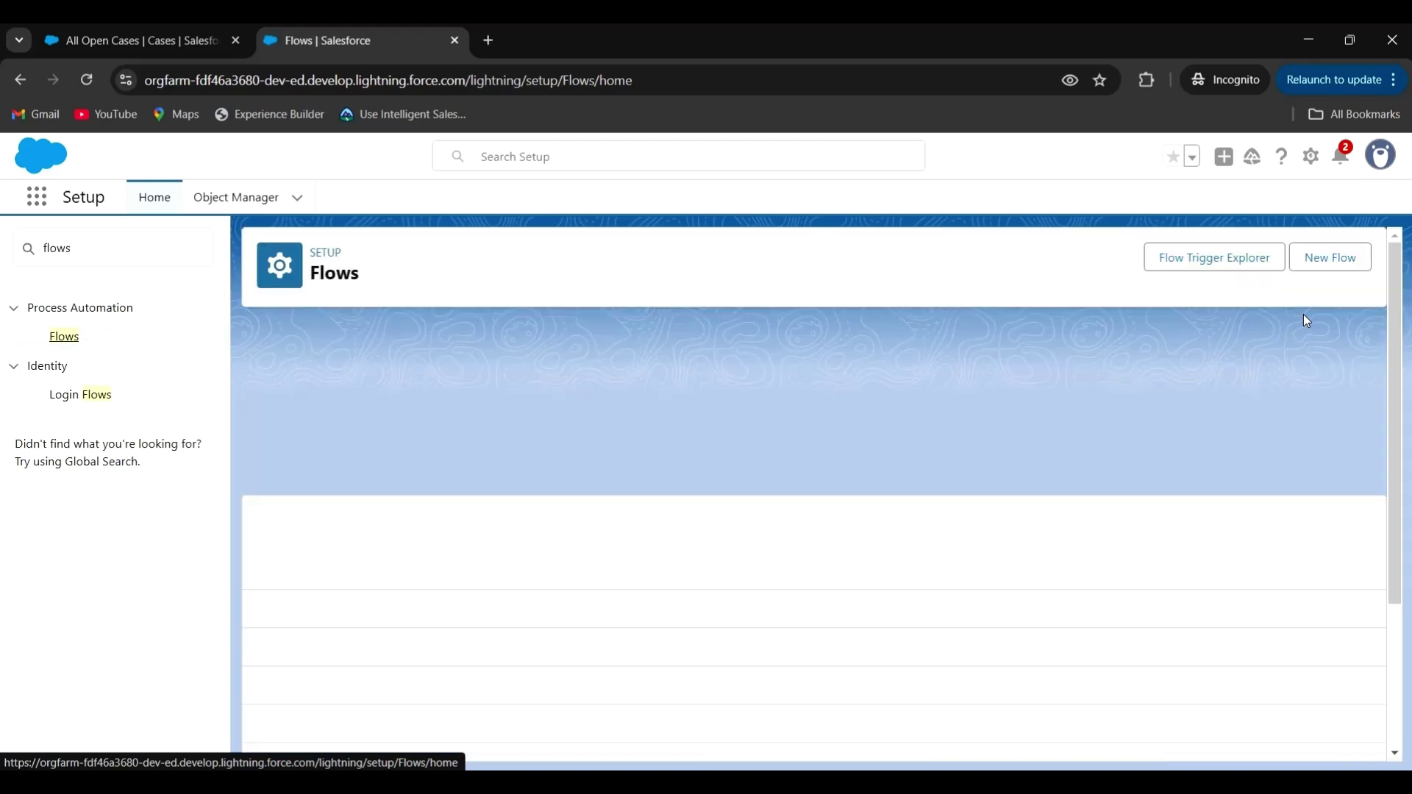
- Create a new flow from scratch of the type Autolaunched Flow (No Trigger)
{"action": "left_click", "coordinate": [1336, 263]}
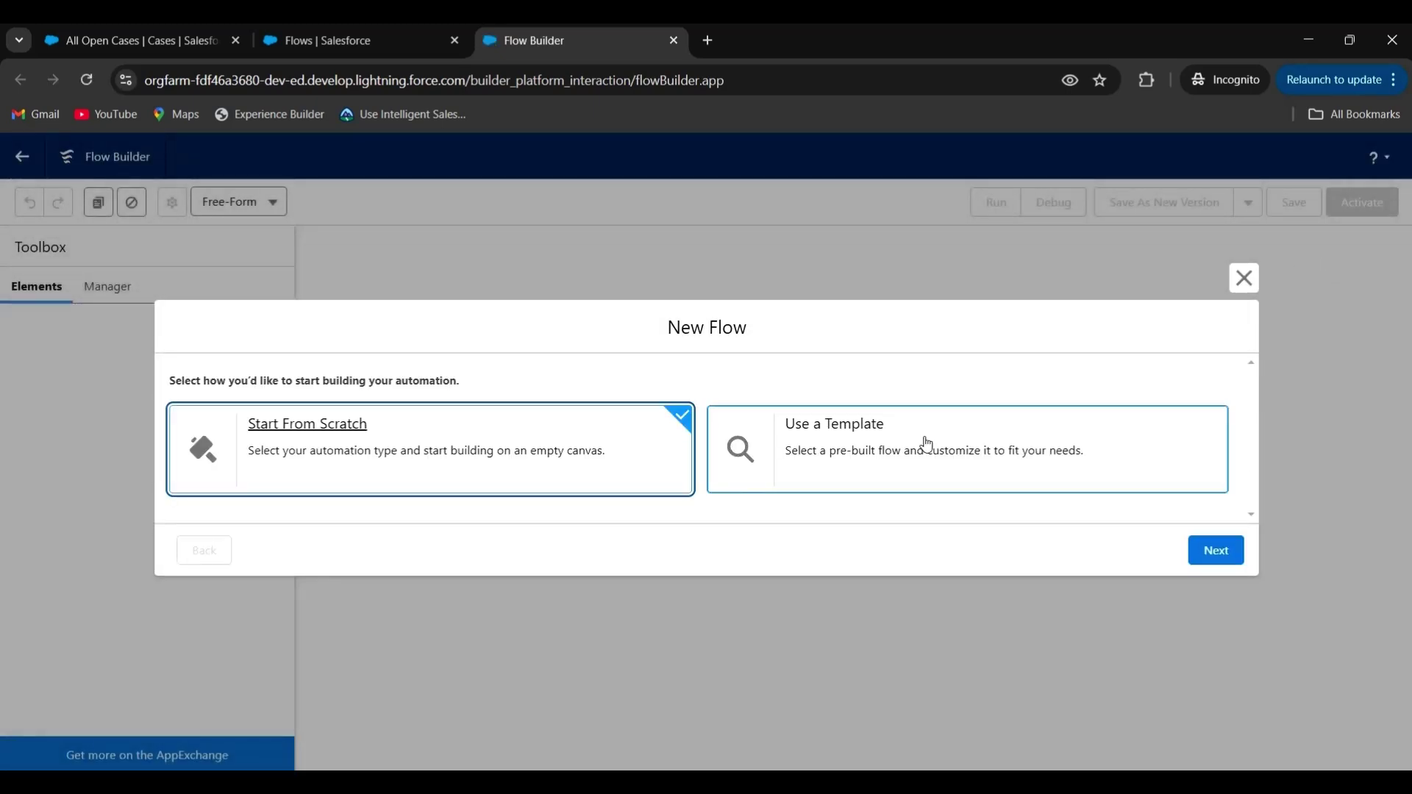
{"action": "left_click", "coordinate": [1195, 553]}
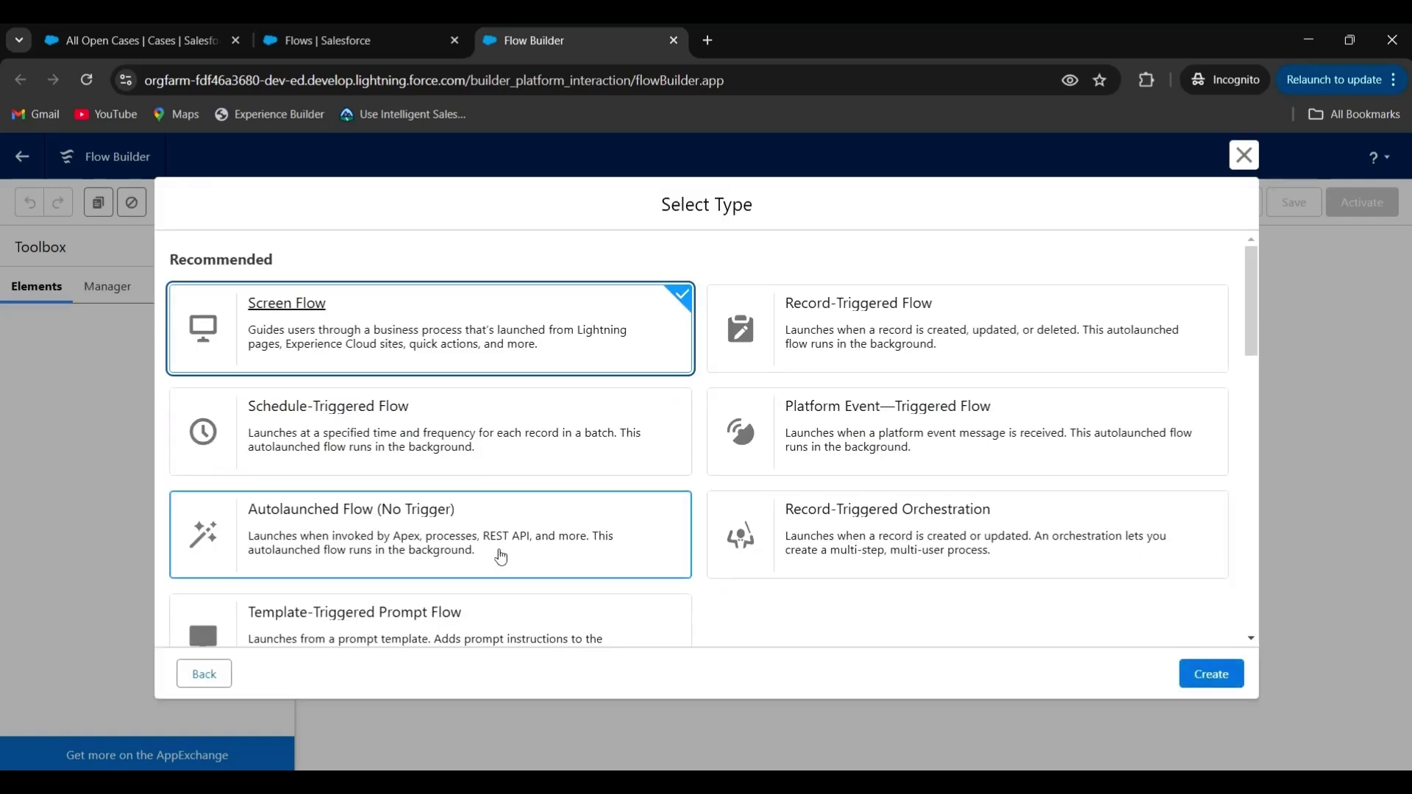
{"action": "left_click", "coordinate": [425, 551]}
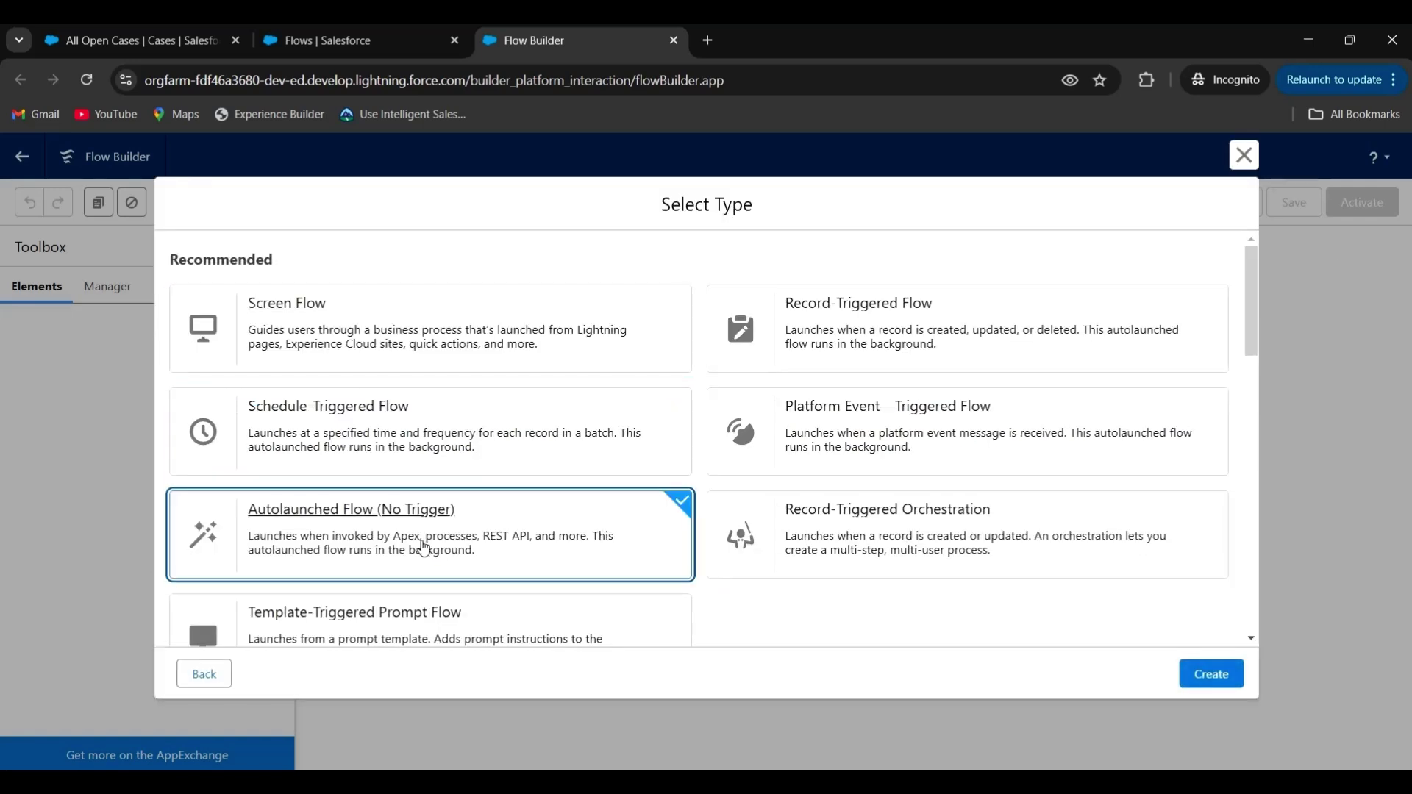
{"action": "left_click", "coordinate": [1203, 673]}
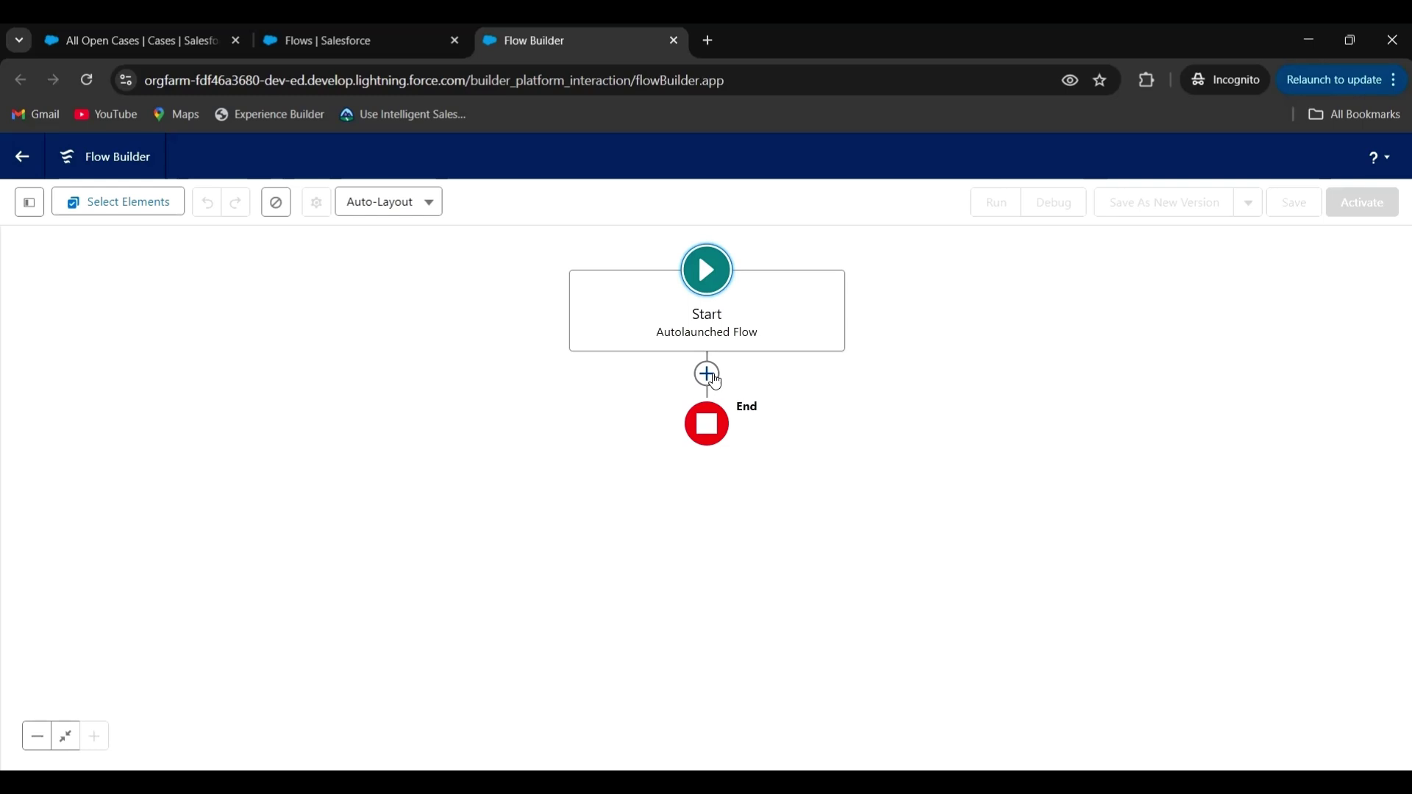
- Add a Get Records element after the flow's start and label it Get Case Details
{"action": "left_click", "coordinate": [708, 376]}
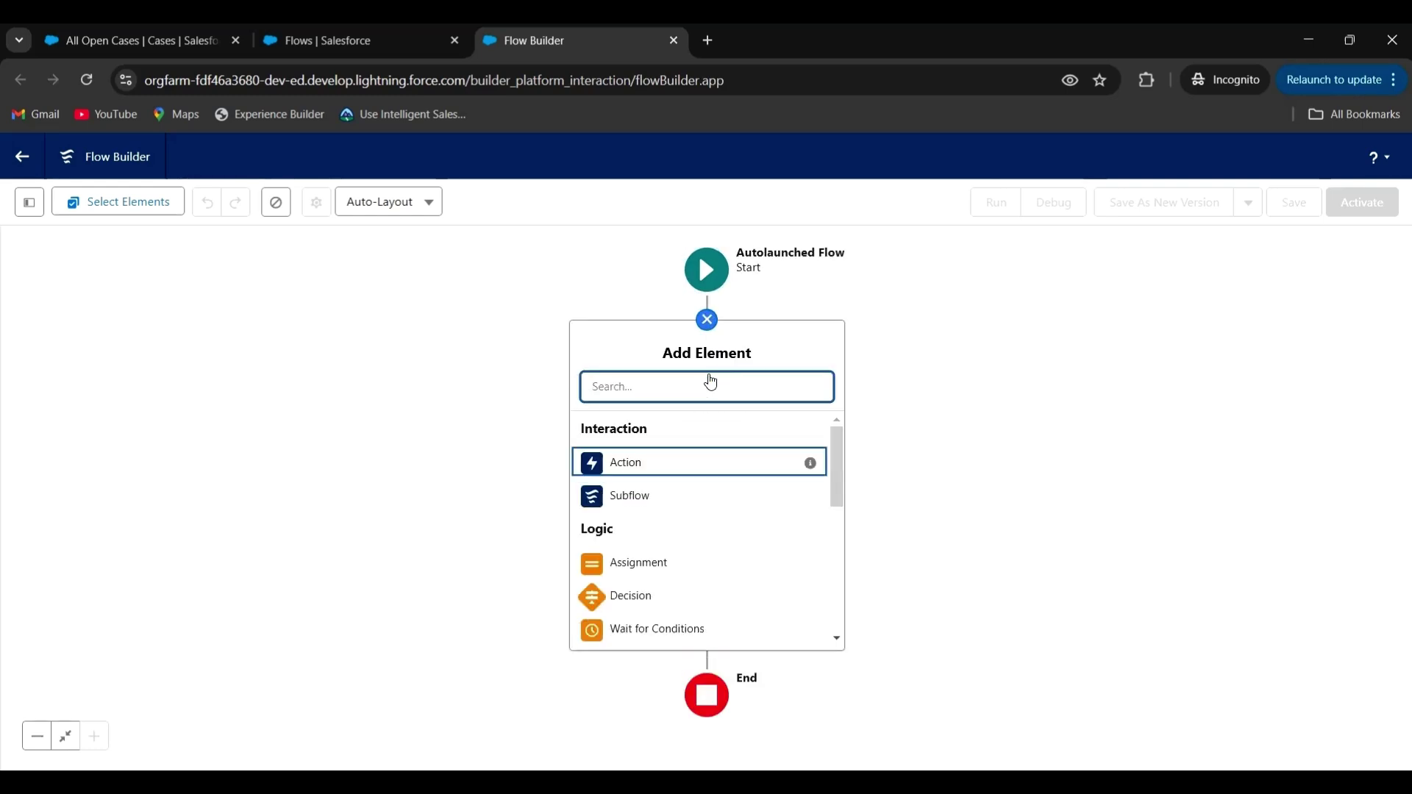
{"action": "type", "text": "ge"}
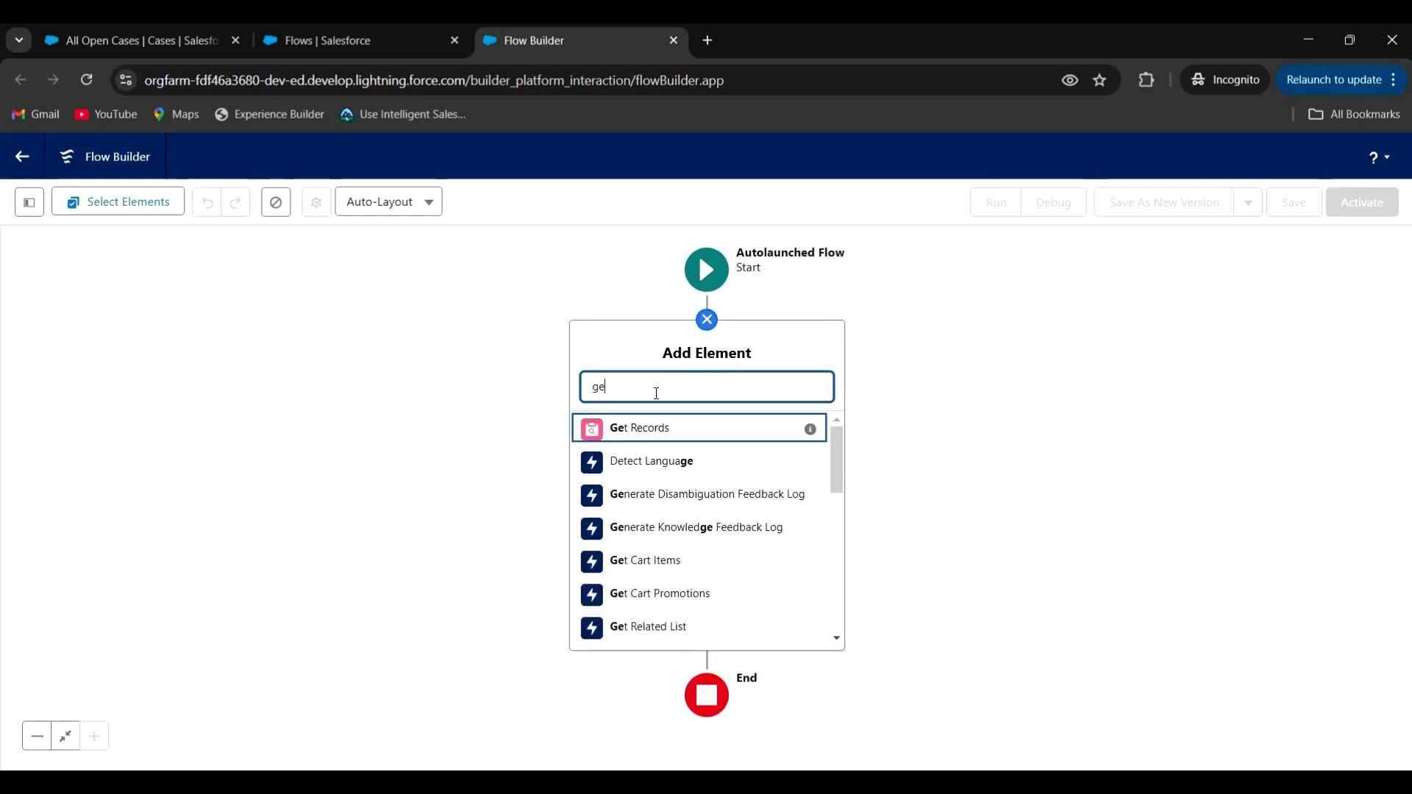
{"action": "left_click", "coordinate": [654, 430]}
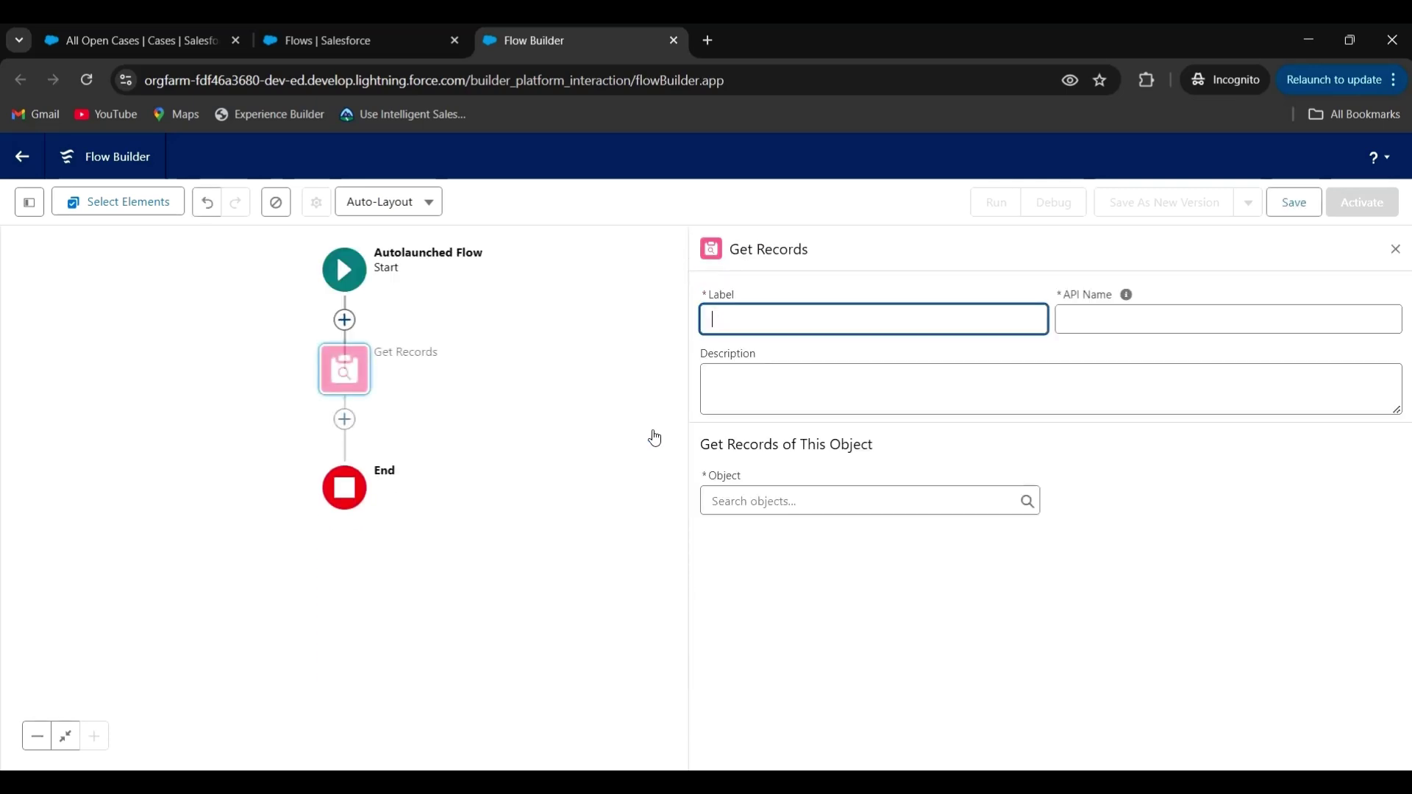
{"action": "type", "text": "Get Cas"}
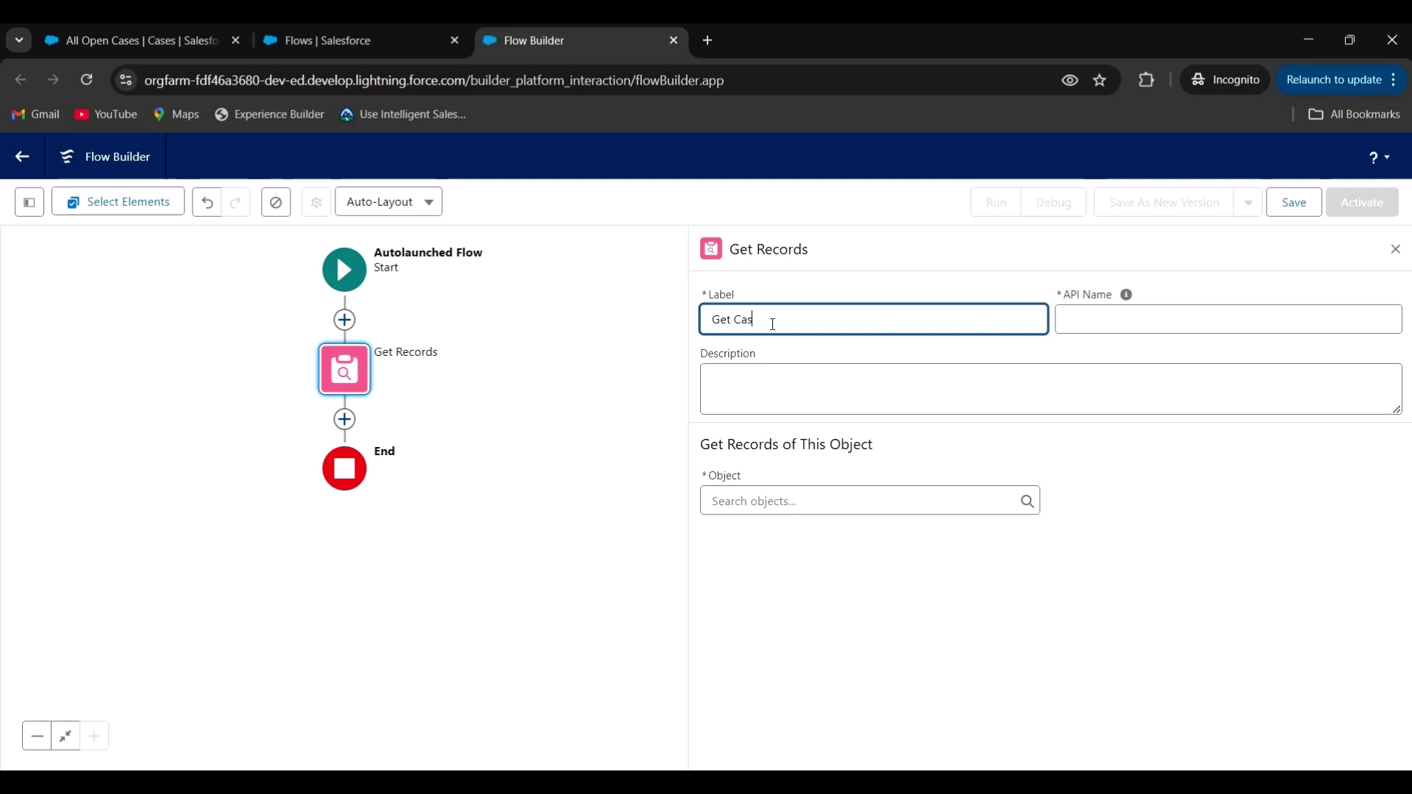
{"action": "type", "text": "e Details"}
{"action": "left_click", "coordinate": [1118, 323]}
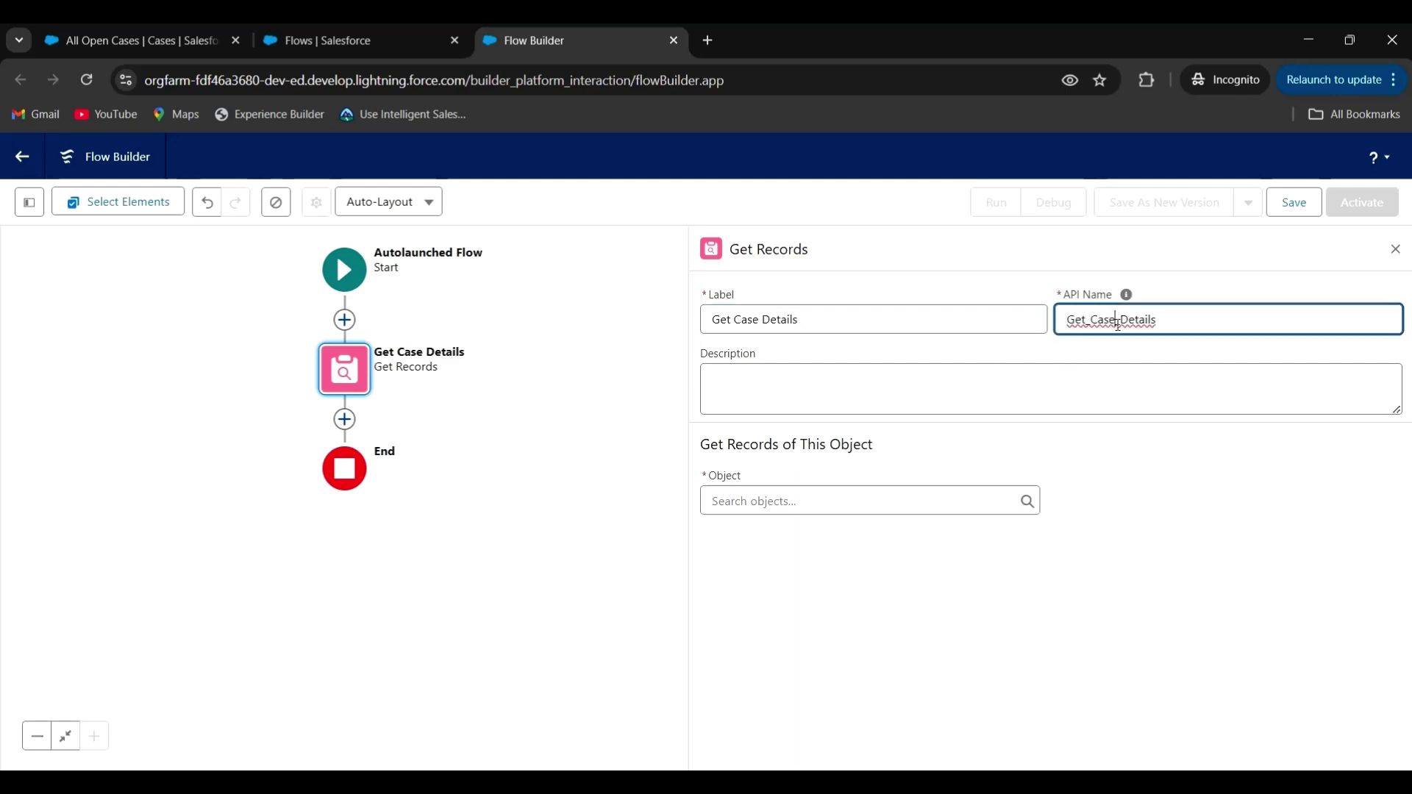
- Set Case as the object whose records the Get Case Details element retrieves
{"action": "left_click", "coordinate": [774, 505]}
{"action": "type", "text": "case"}
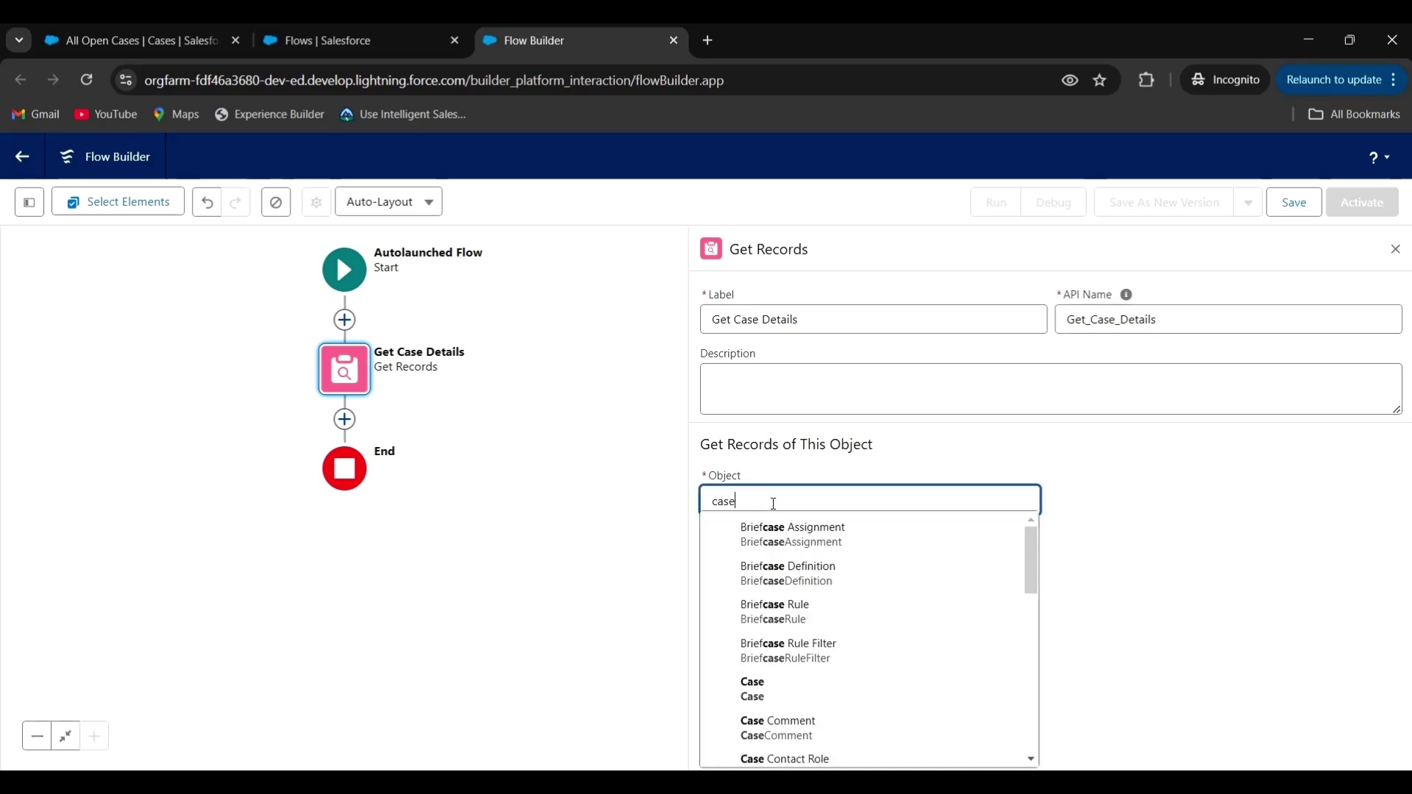
{"action": "left_click", "coordinate": [770, 700]}
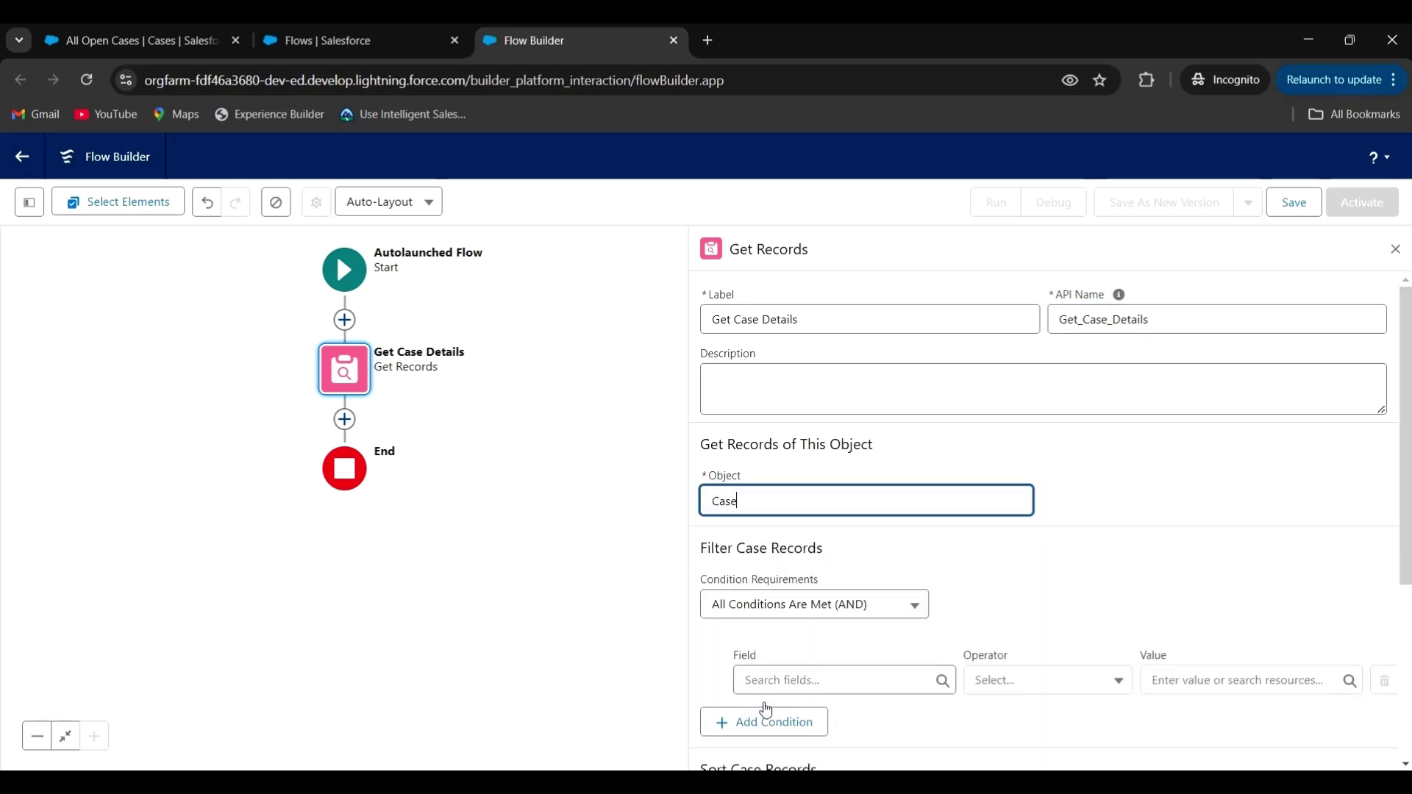
- Set the first filter condition of the Case records to use the CaseNumber field
{"action": "left_click_drag", "start_coordinate": [1399, 446], "coordinate": [1399, 526]}
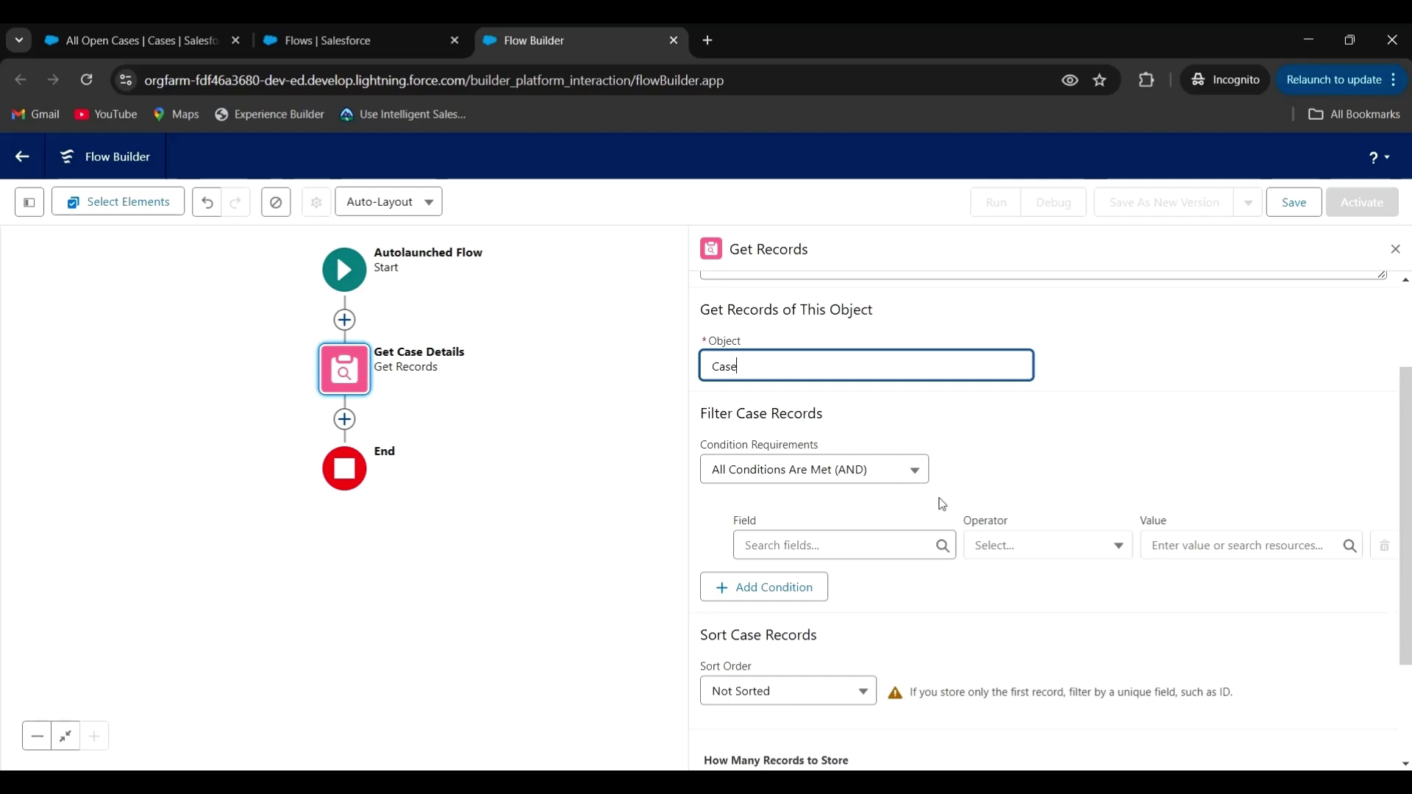
{"action": "left_click", "coordinate": [789, 549]}
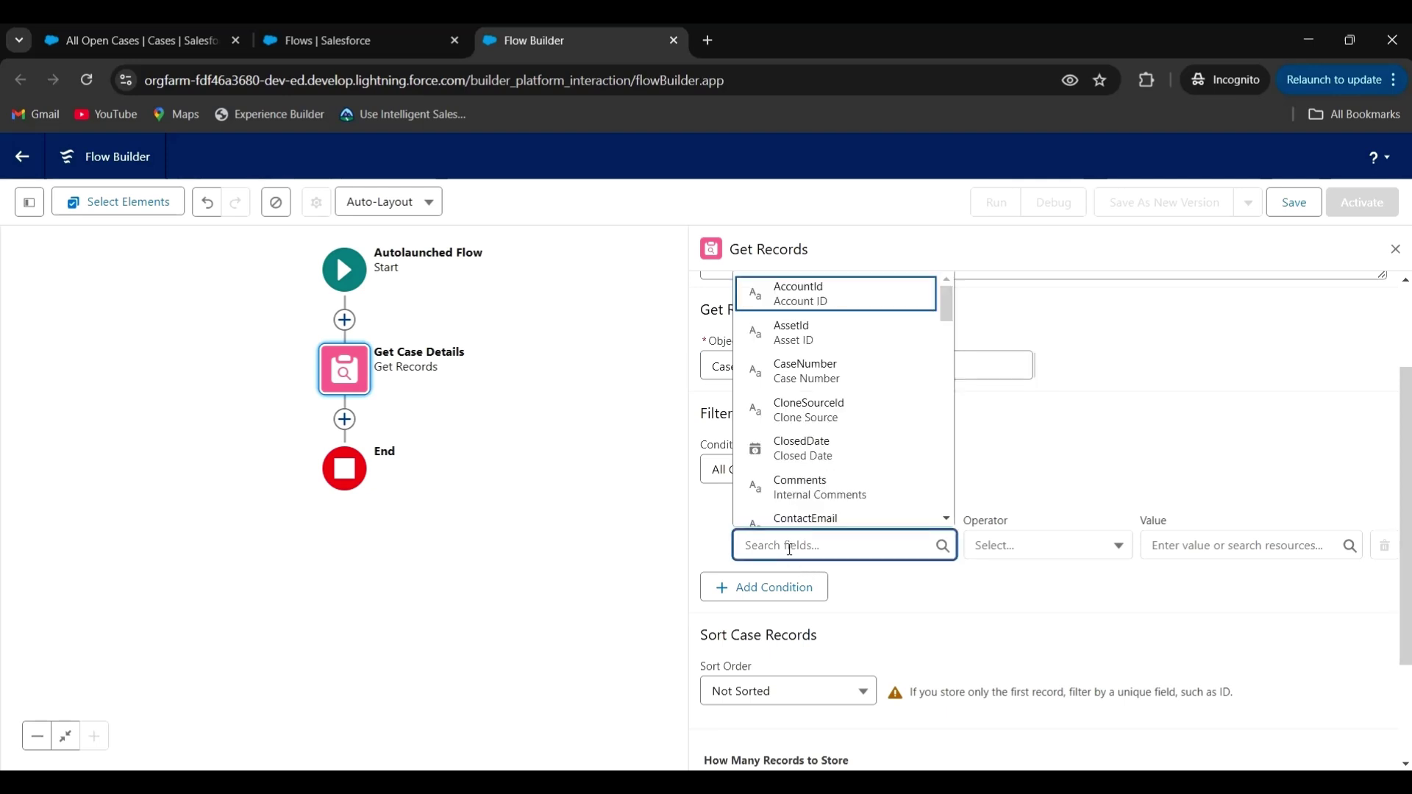
{"action": "type", "text": "case"}
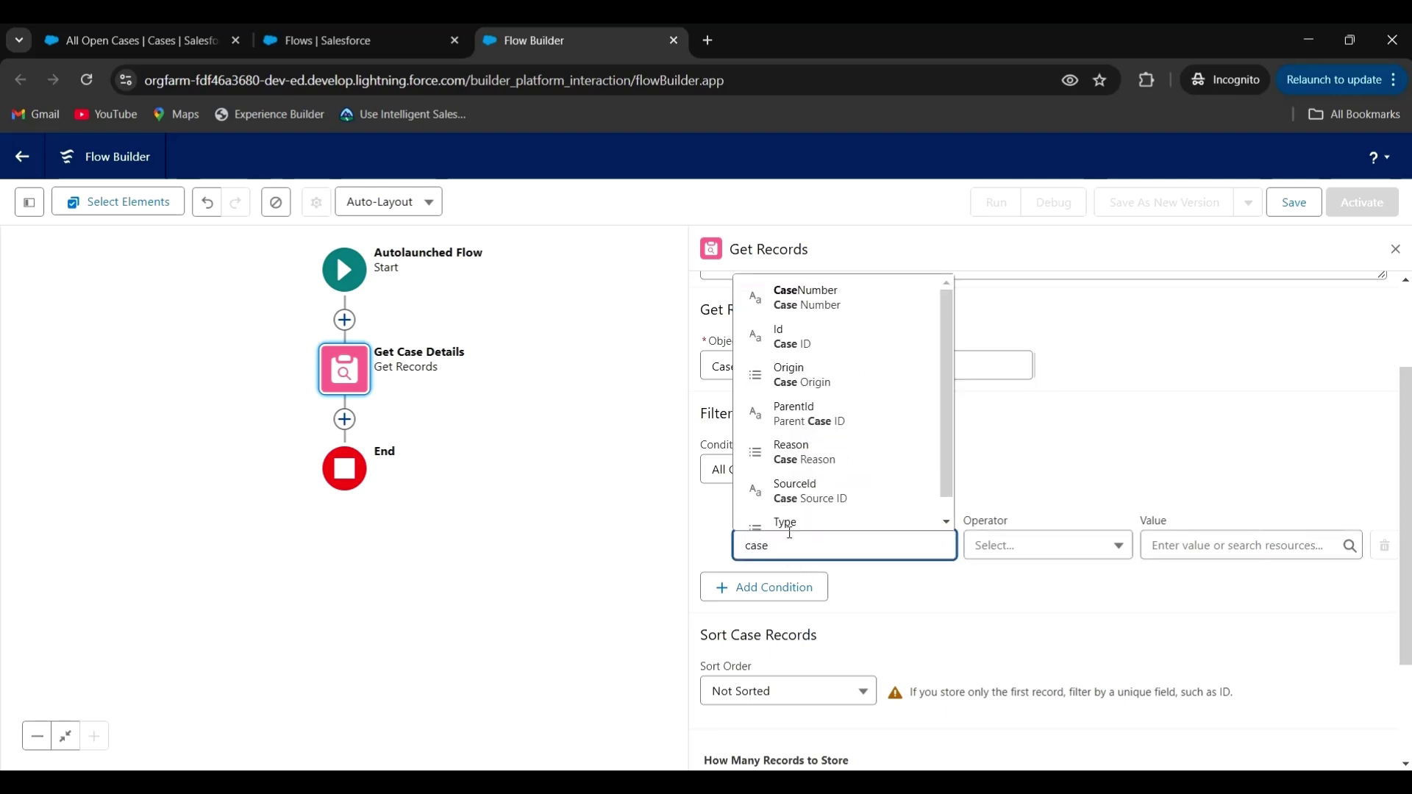
{"action": "left_click", "coordinate": [830, 301]}
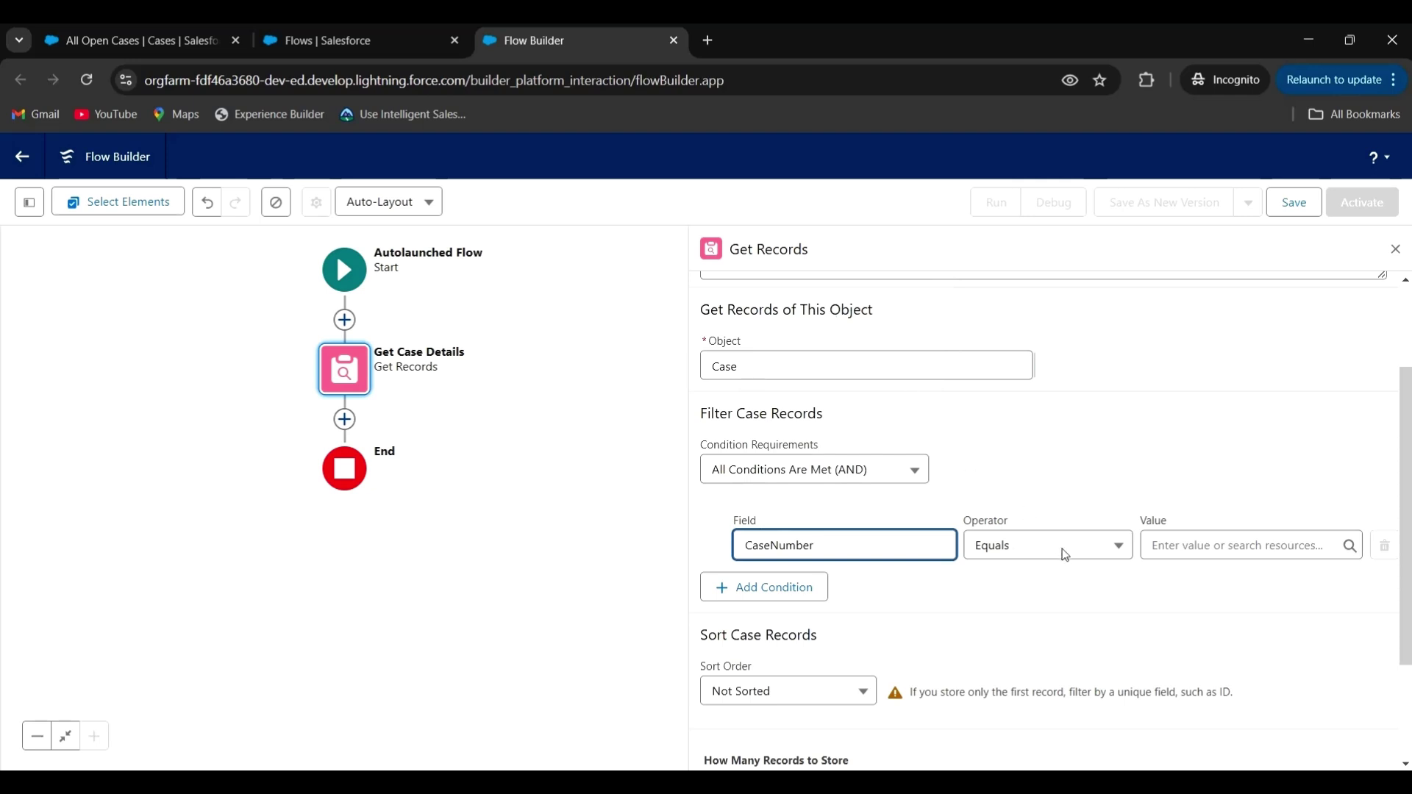
- Start a new variable resource for the CaseNumber condition's value, with API name caseNumber and description "stores case number"
{"action": "left_click", "coordinate": [1177, 545]}
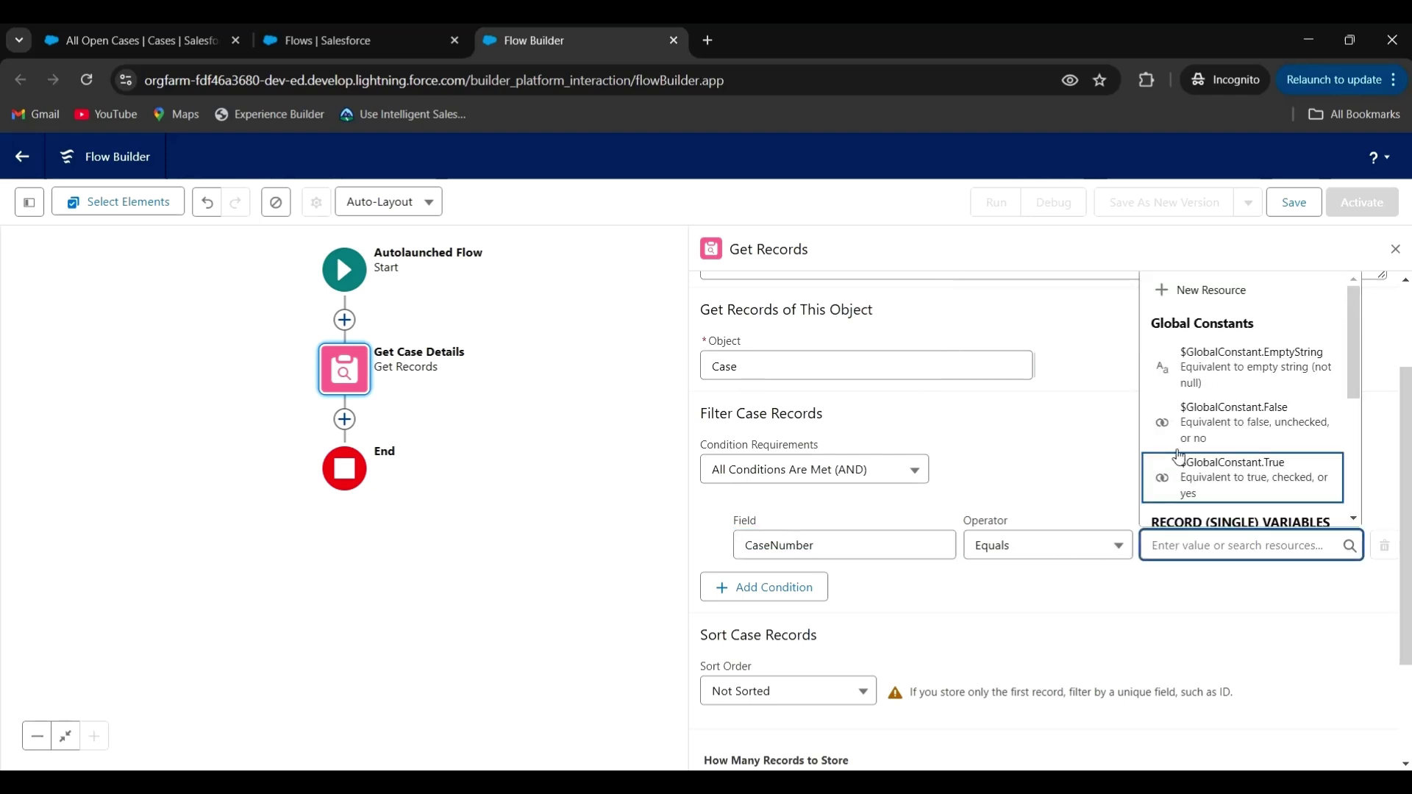
{"action": "left_click", "coordinate": [1211, 296]}
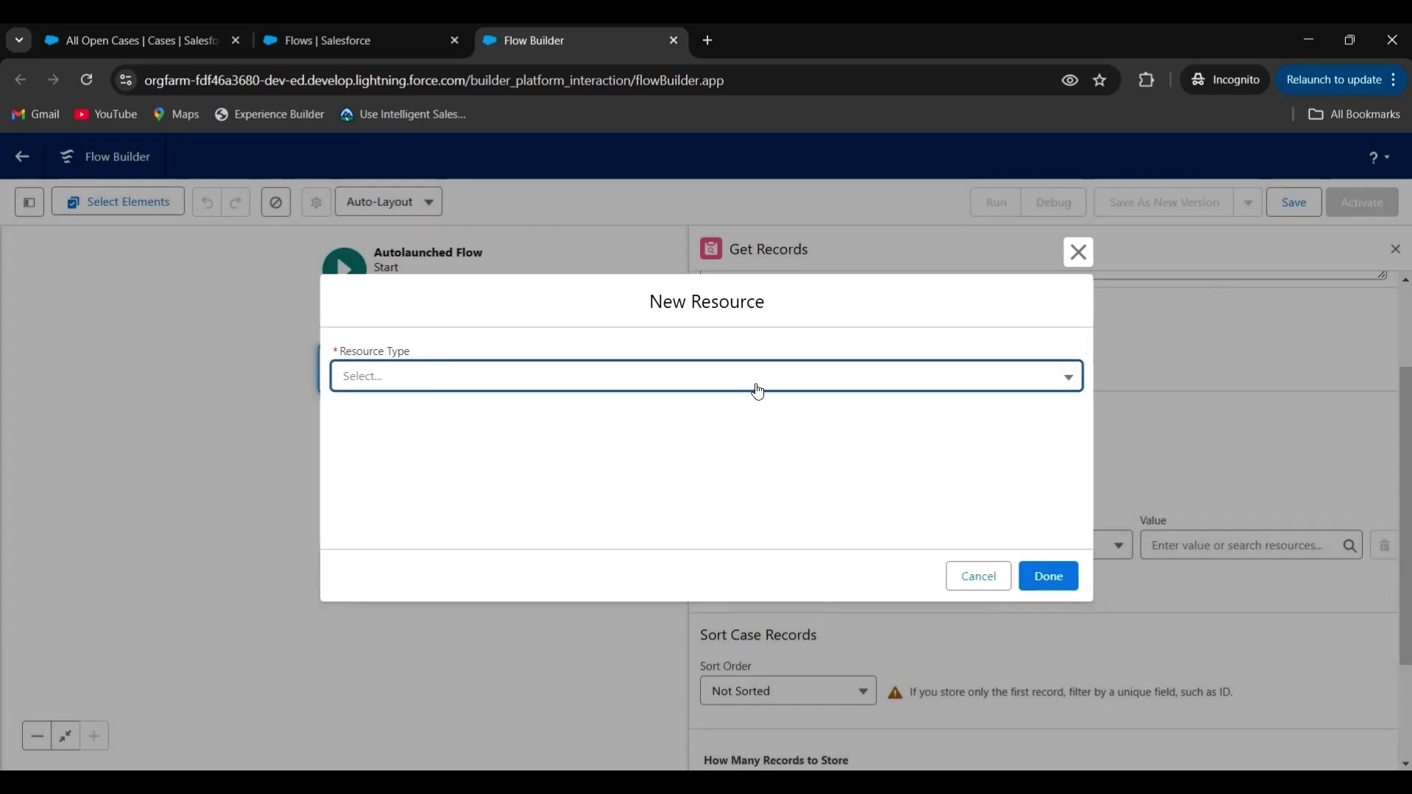
{"action": "left_click", "coordinate": [759, 391]}
{"action": "left_click", "coordinate": [651, 424]}
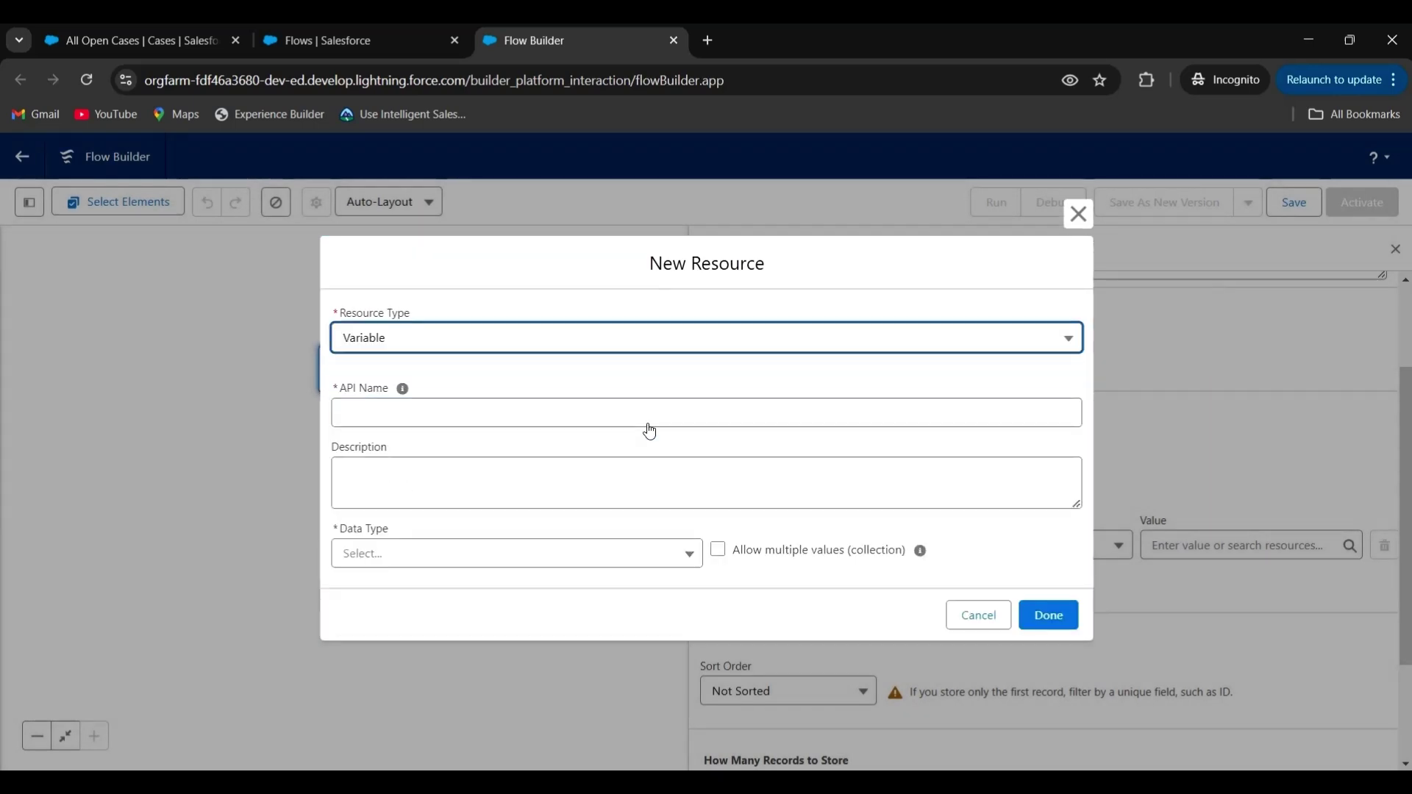
{"action": "left_click", "coordinate": [508, 422]}
{"action": "type", "text": "ca"}
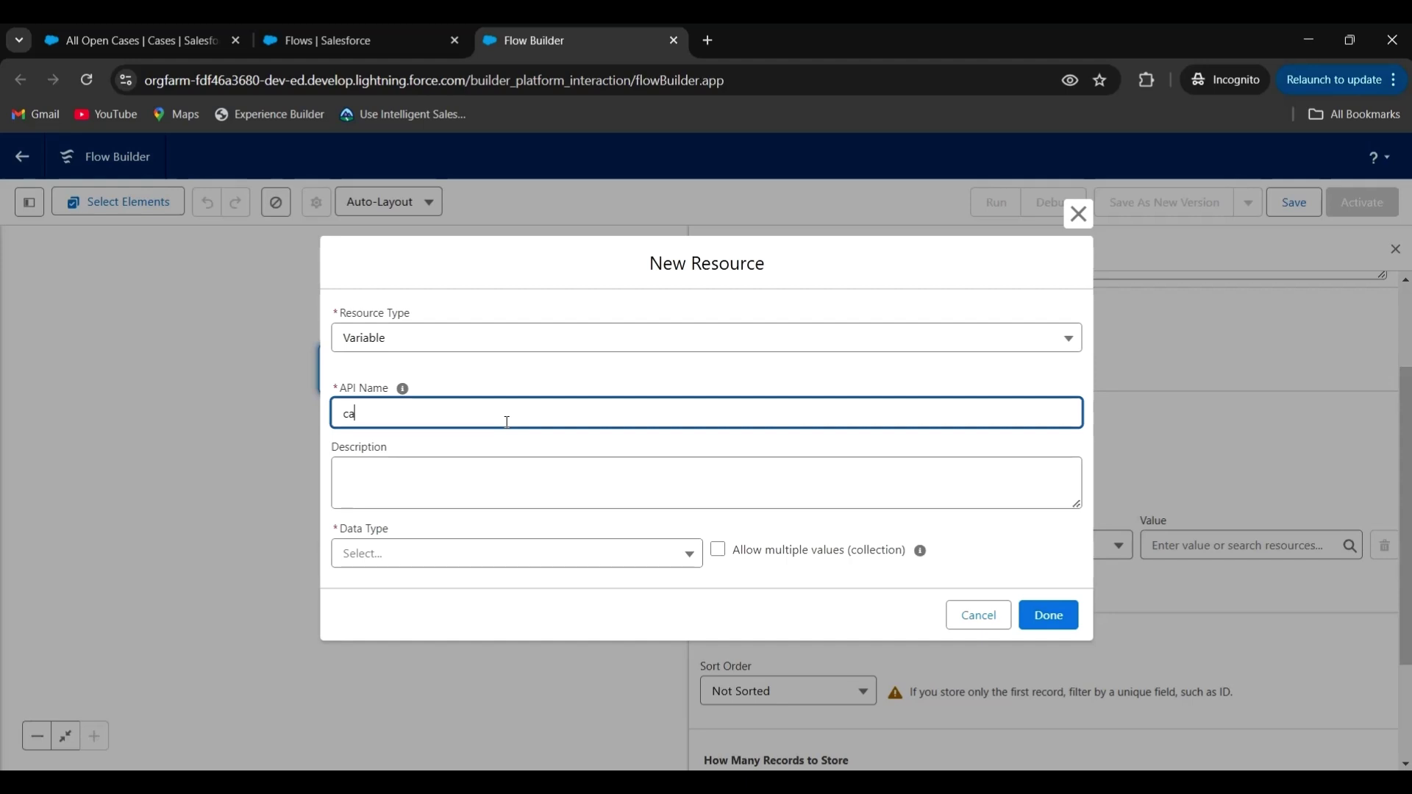
{"action": "type", "text": "seNumber"}
{"action": "left_click", "coordinate": [470, 487]}
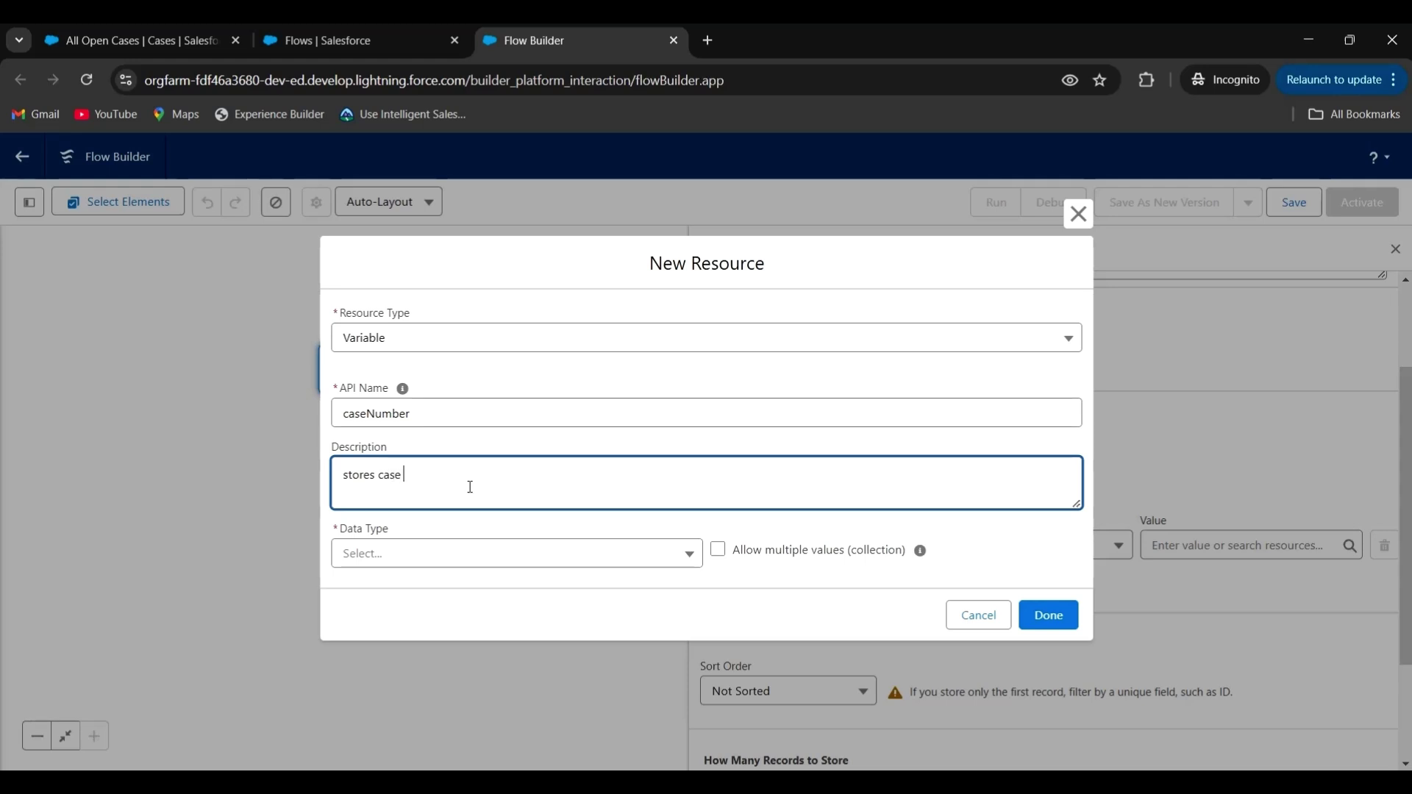
{"action": "type", "text": "umber"}
- Give the caseNumber variable the Text data type, make it available for input, and finish creating it as the condition's value
{"action": "left_click", "coordinate": [457, 554]}
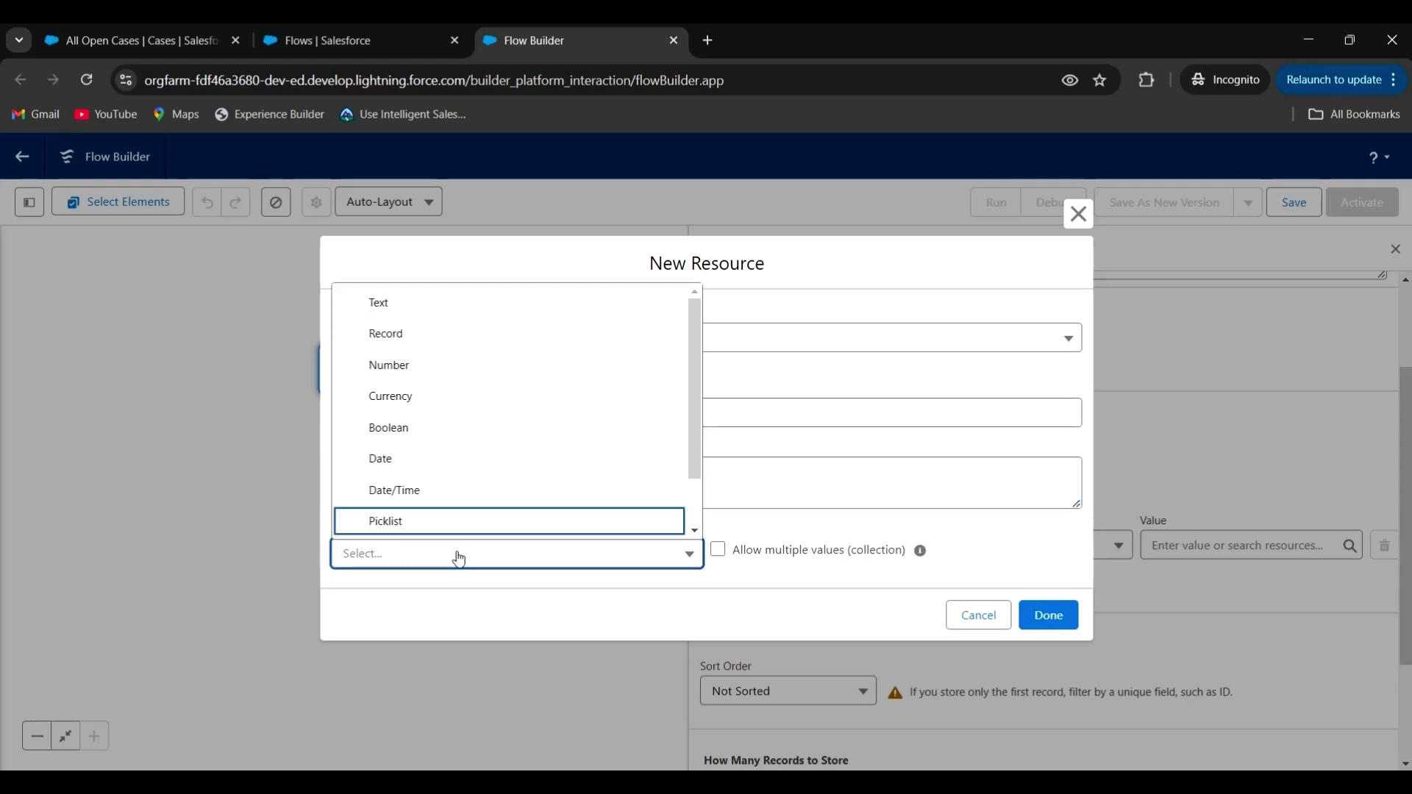
{"action": "left_click", "coordinate": [413, 314]}
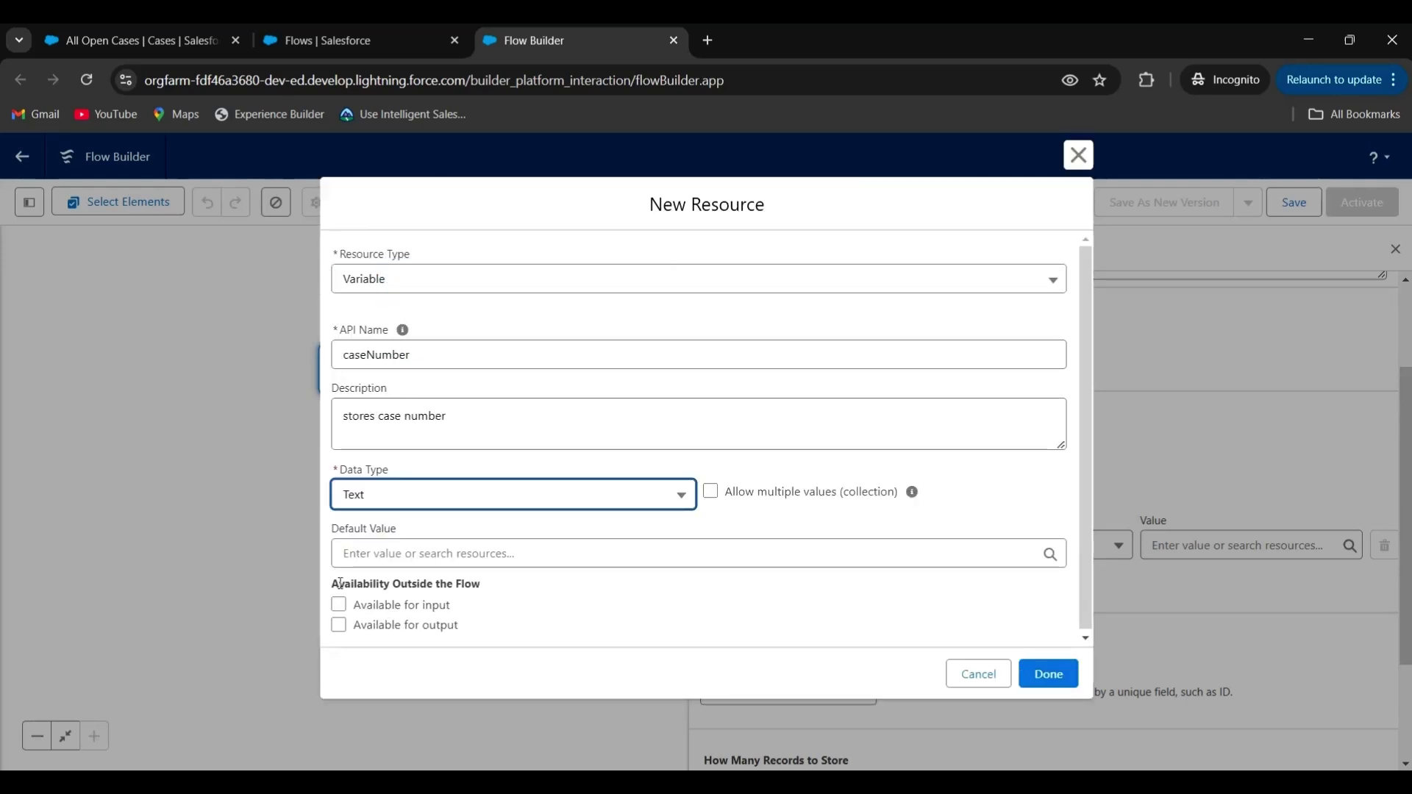
{"action": "left_click", "coordinate": [339, 605]}
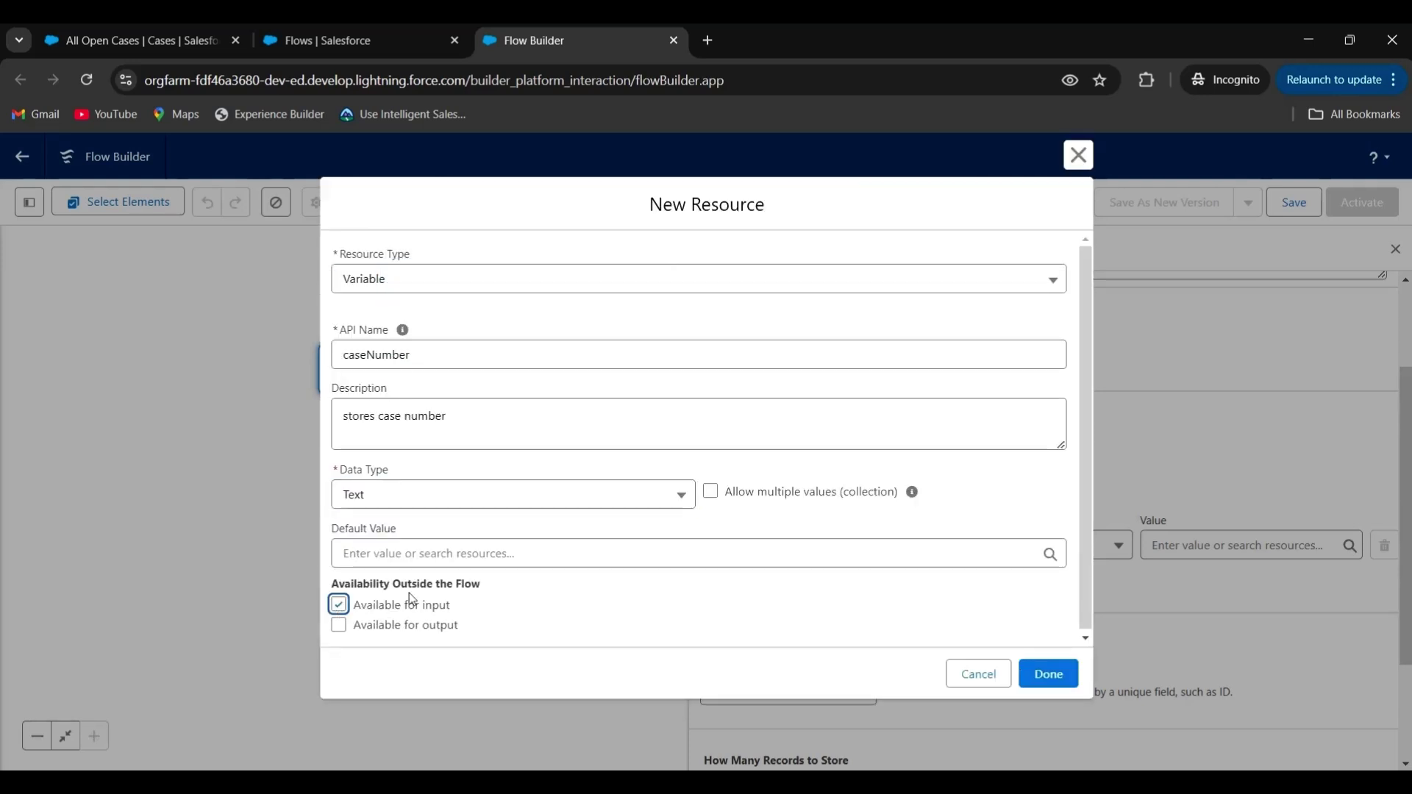
{"action": "left_click", "coordinate": [1049, 673]}
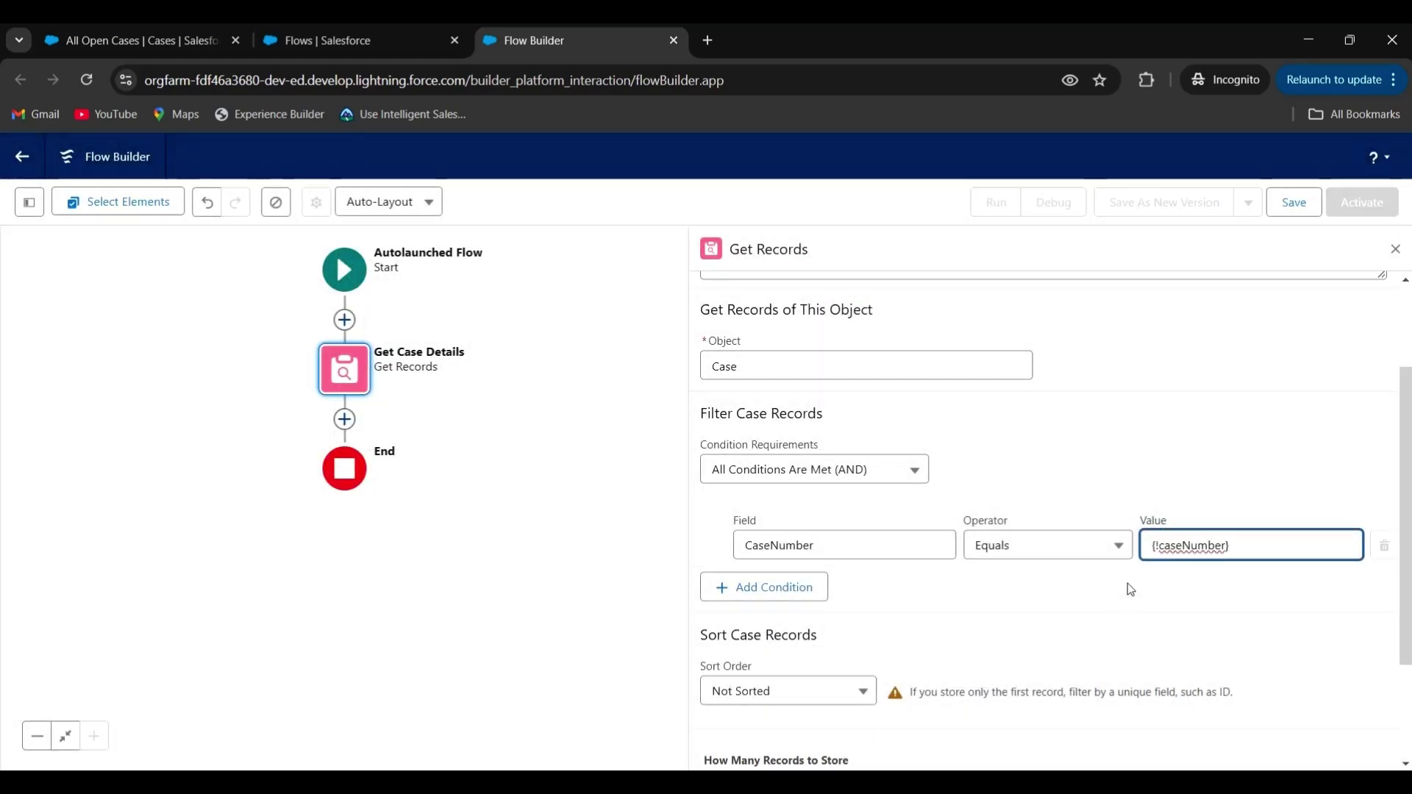
{"action": "left_click", "coordinate": [1129, 587]}
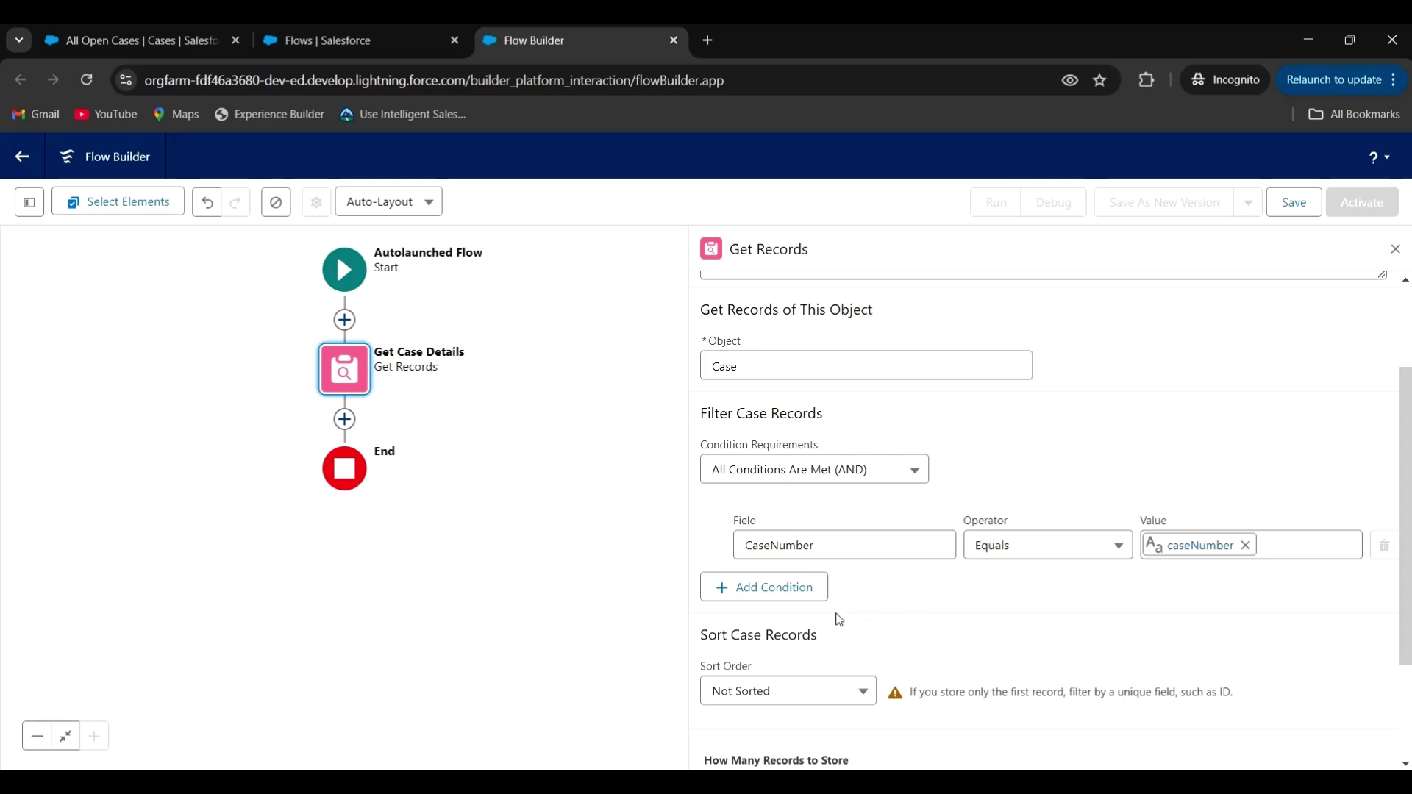
- Add a second filter condition for the Case records on the Id field
{"action": "left_click", "coordinate": [795, 596]}
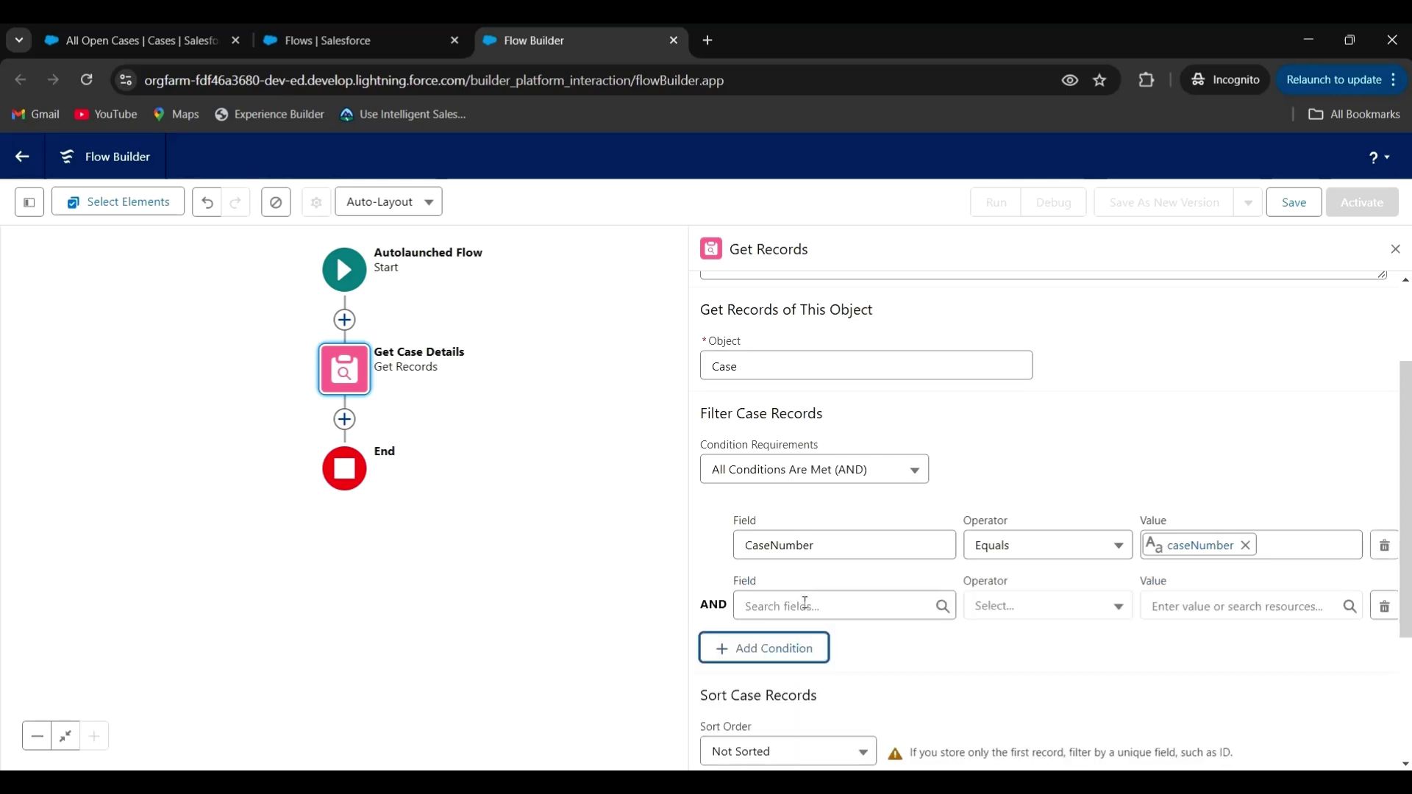
{"action": "left_click", "coordinate": [805, 602]}
{"action": "type", "text": "case"}
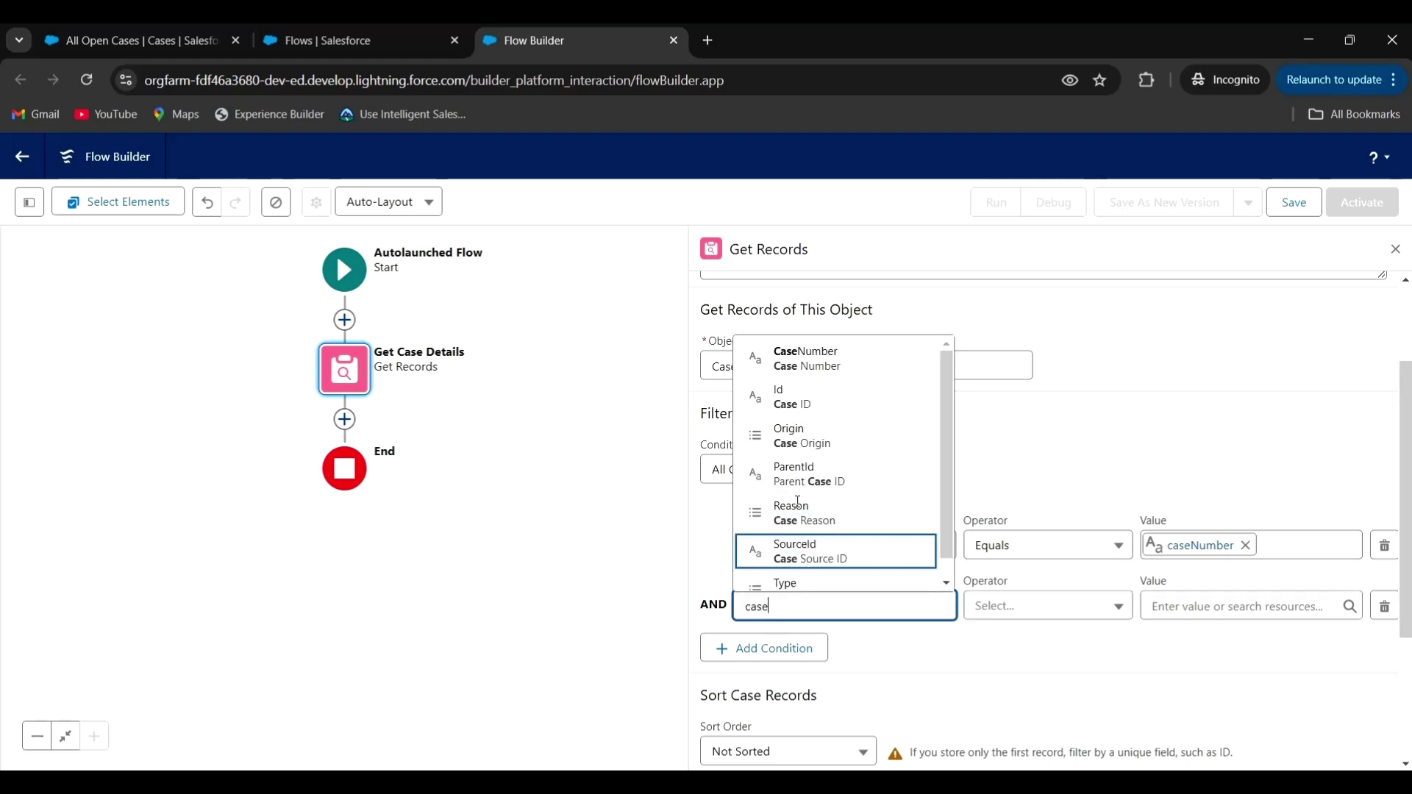
{"action": "left_click", "coordinate": [798, 401]}
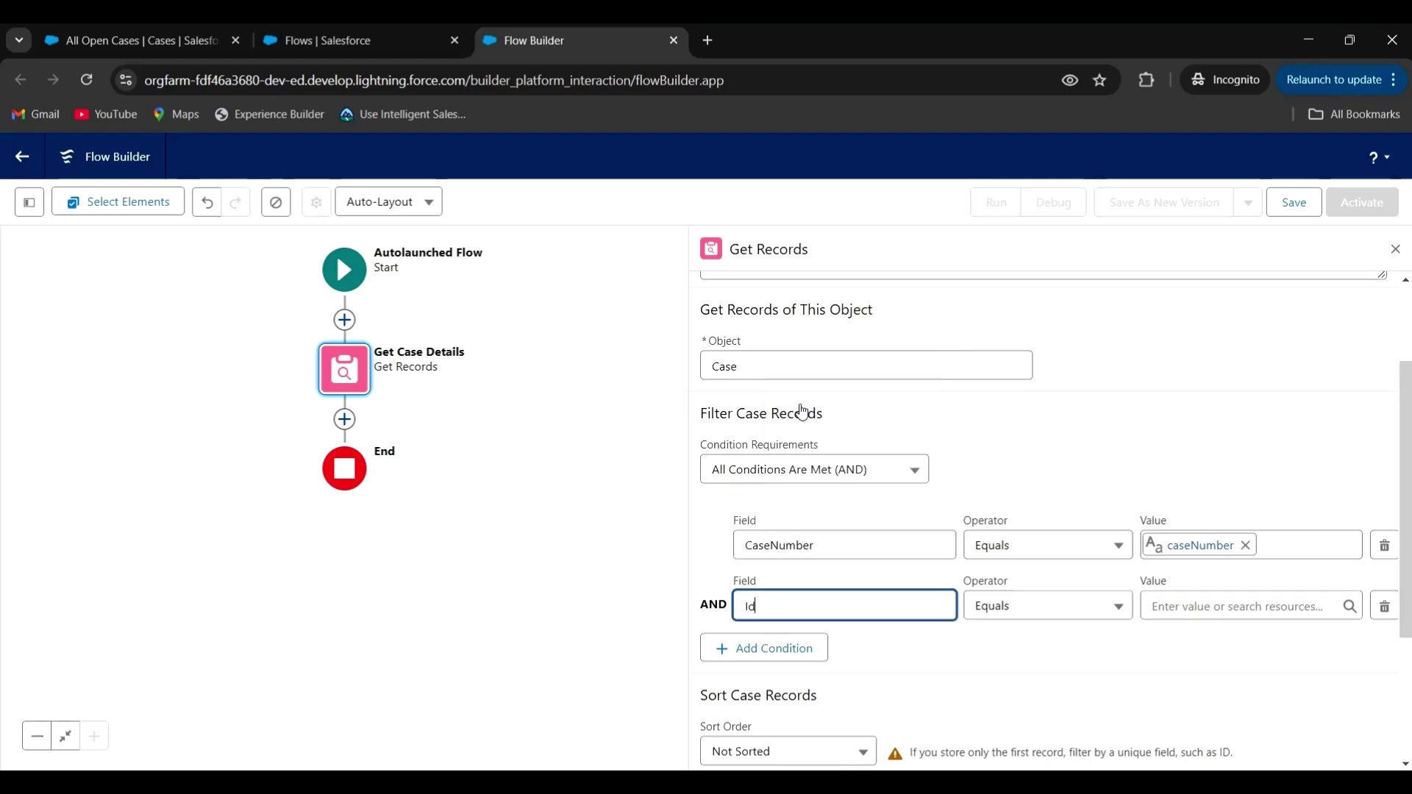
- Start a new variable resource for the Id condition's value, with API name recordId and description "Stores the recordId of the case"
{"action": "left_click", "coordinate": [1200, 607]}
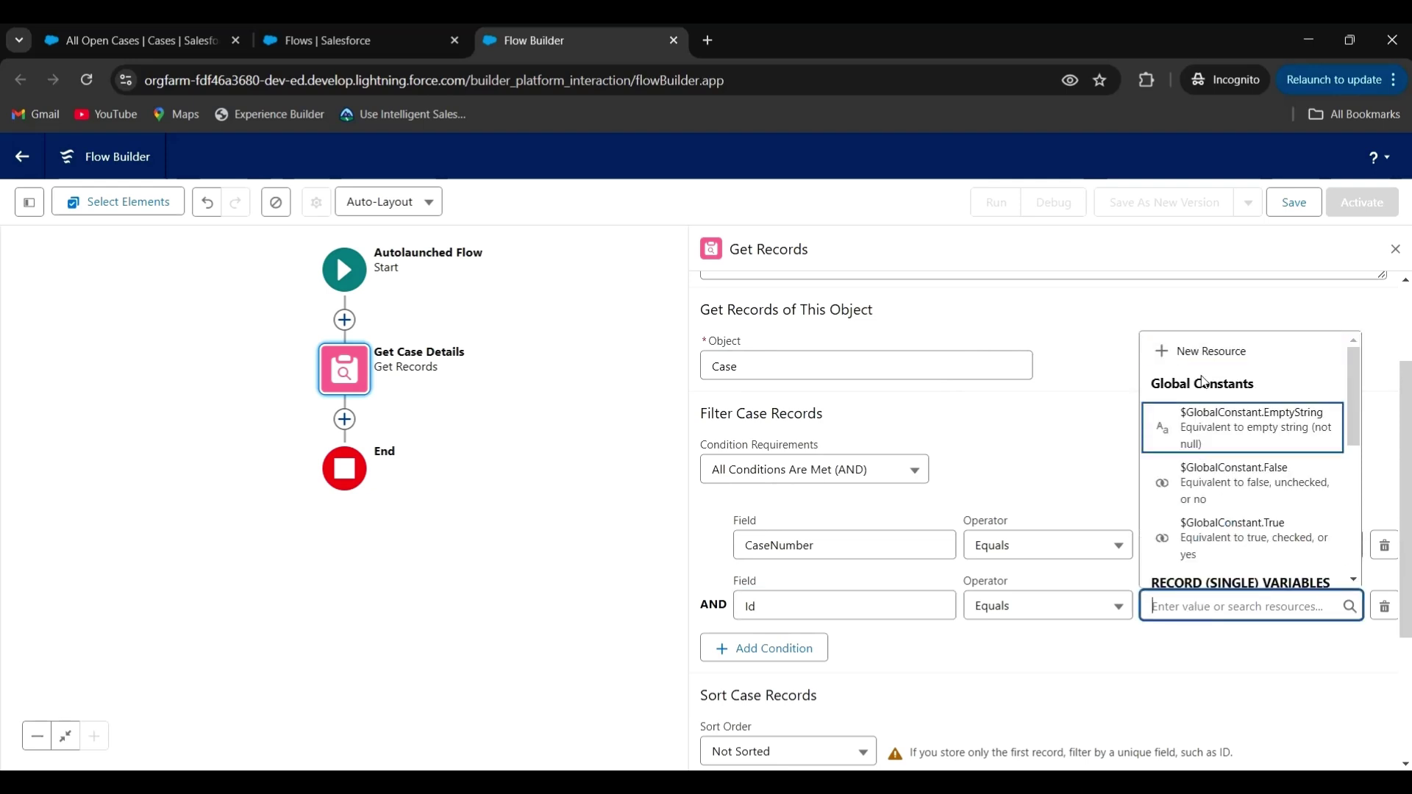
{"action": "left_click", "coordinate": [1185, 352]}
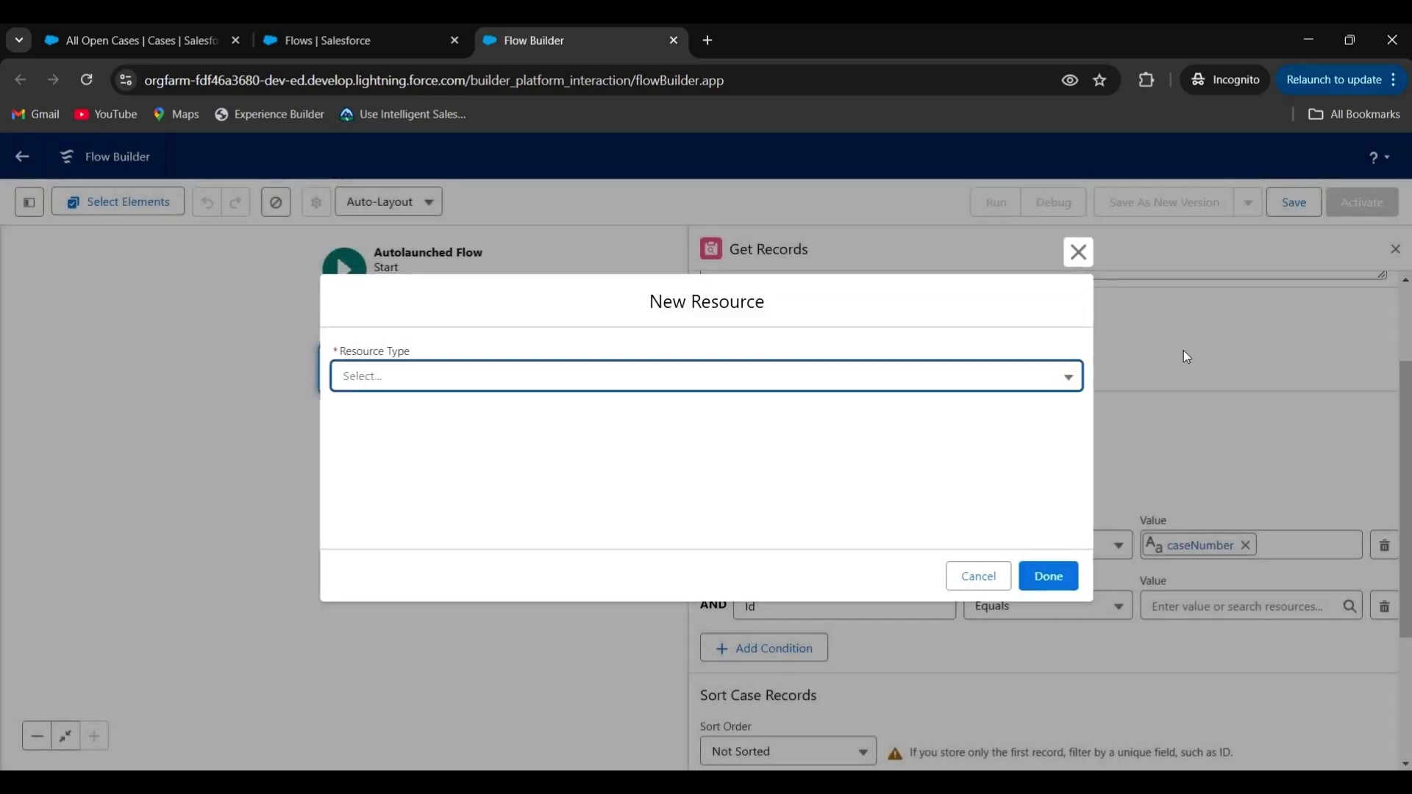
{"action": "left_click", "coordinate": [647, 378]}
{"action": "left_click", "coordinate": [554, 427]}
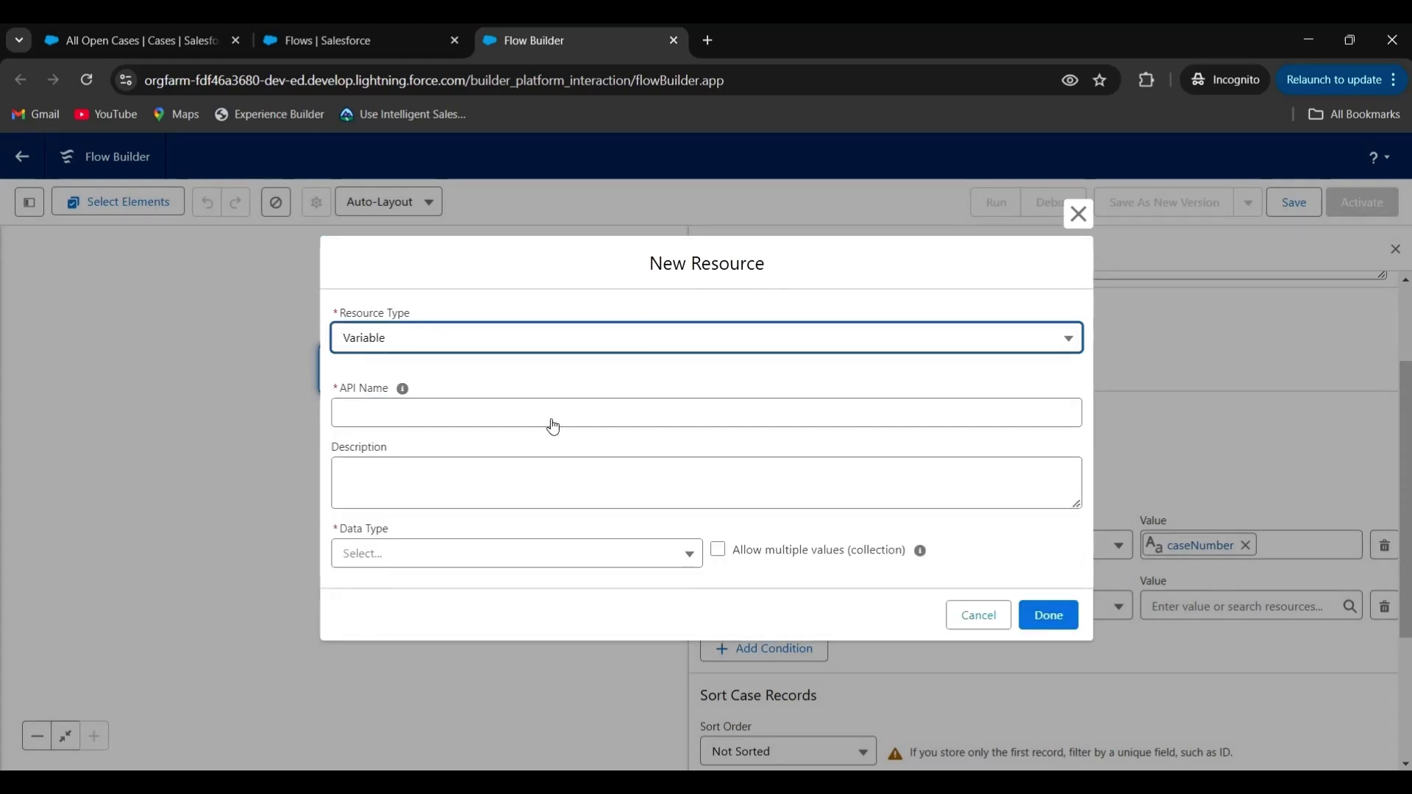
{"action": "left_click", "coordinate": [452, 420]}
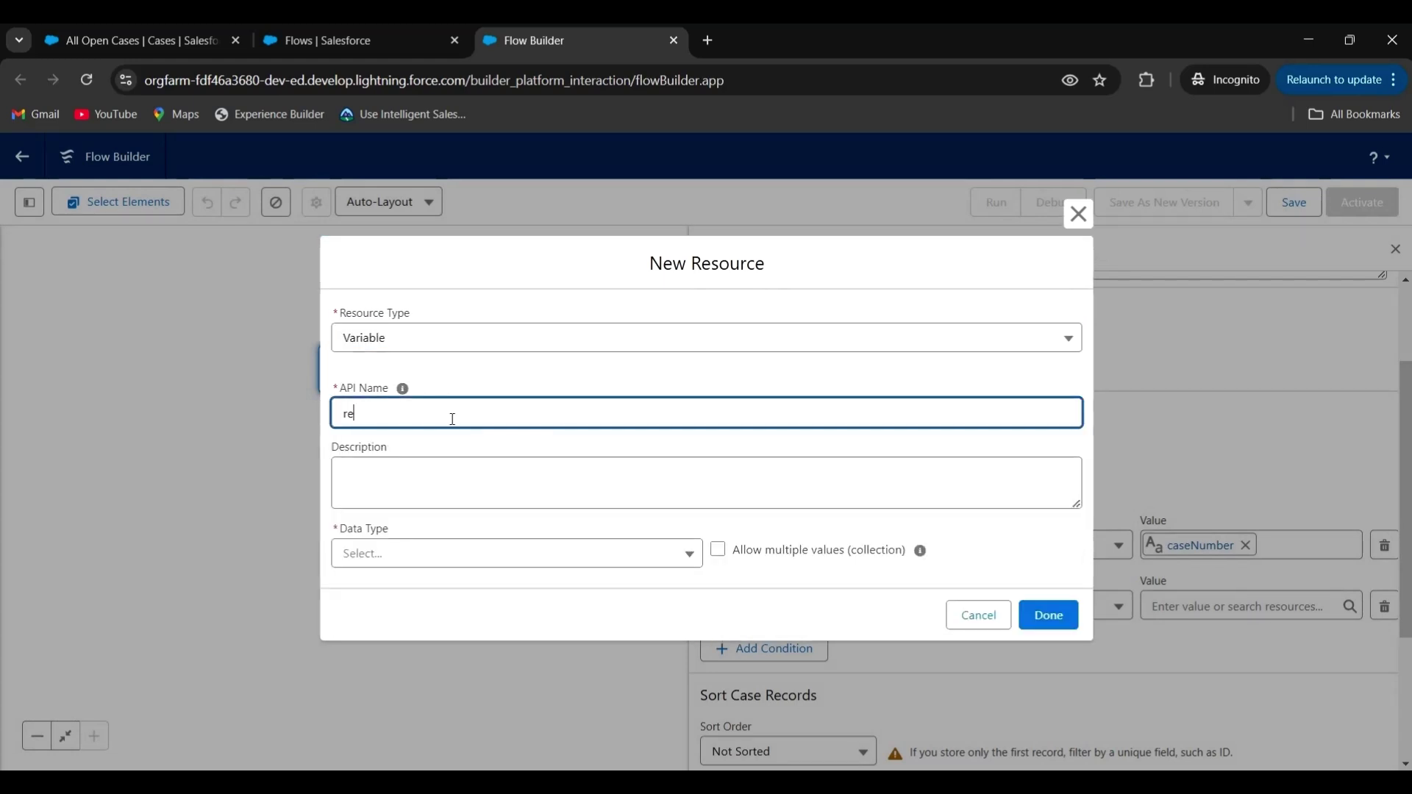
{"action": "type", "text": "recordId"}
{"action": "left_click", "coordinate": [421, 489]}
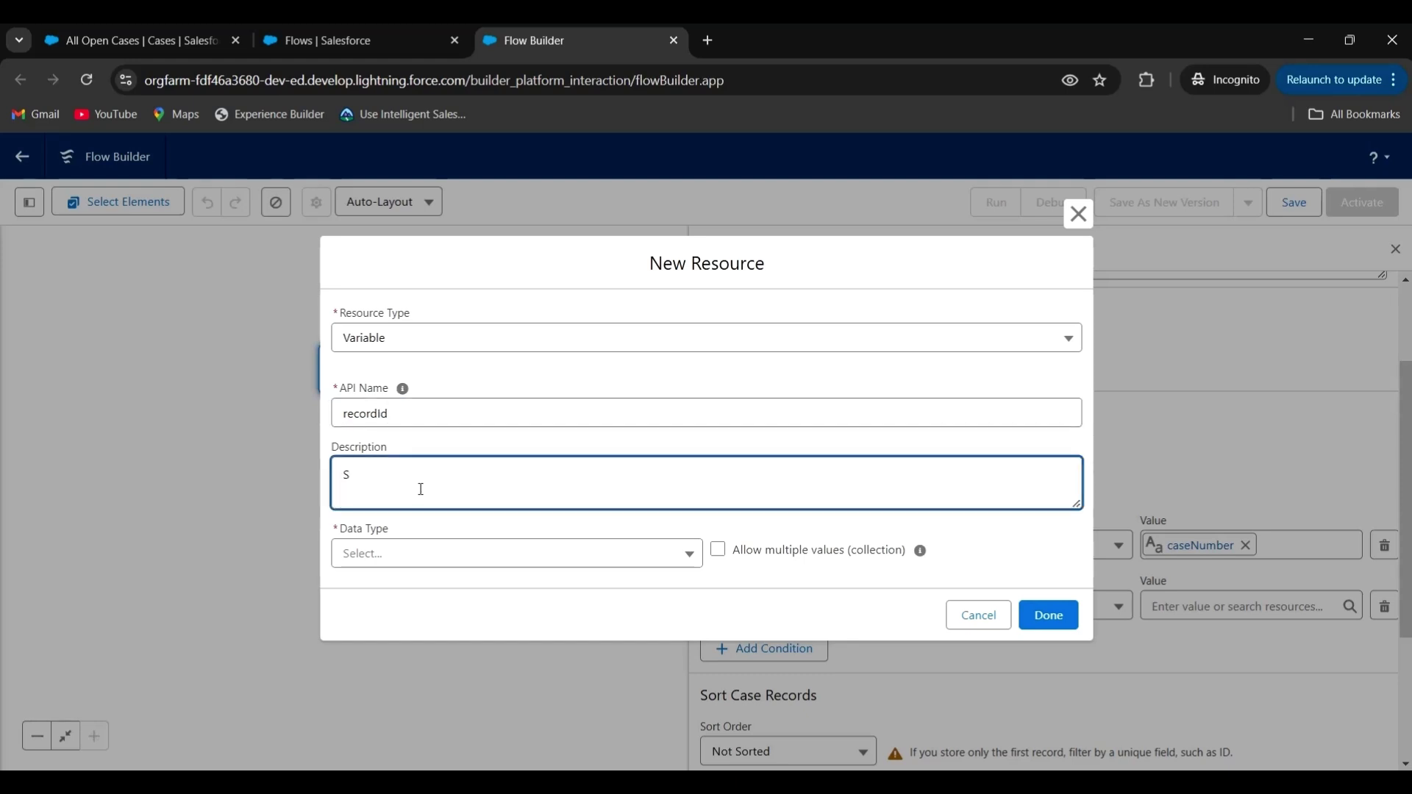
{"action": "type", "text": "Stores the recordId of the case"}
- Give the recordId variable the Text data type, make it available for input, and finish creating it as the Id condition's value
{"action": "left_click", "coordinate": [421, 552]}
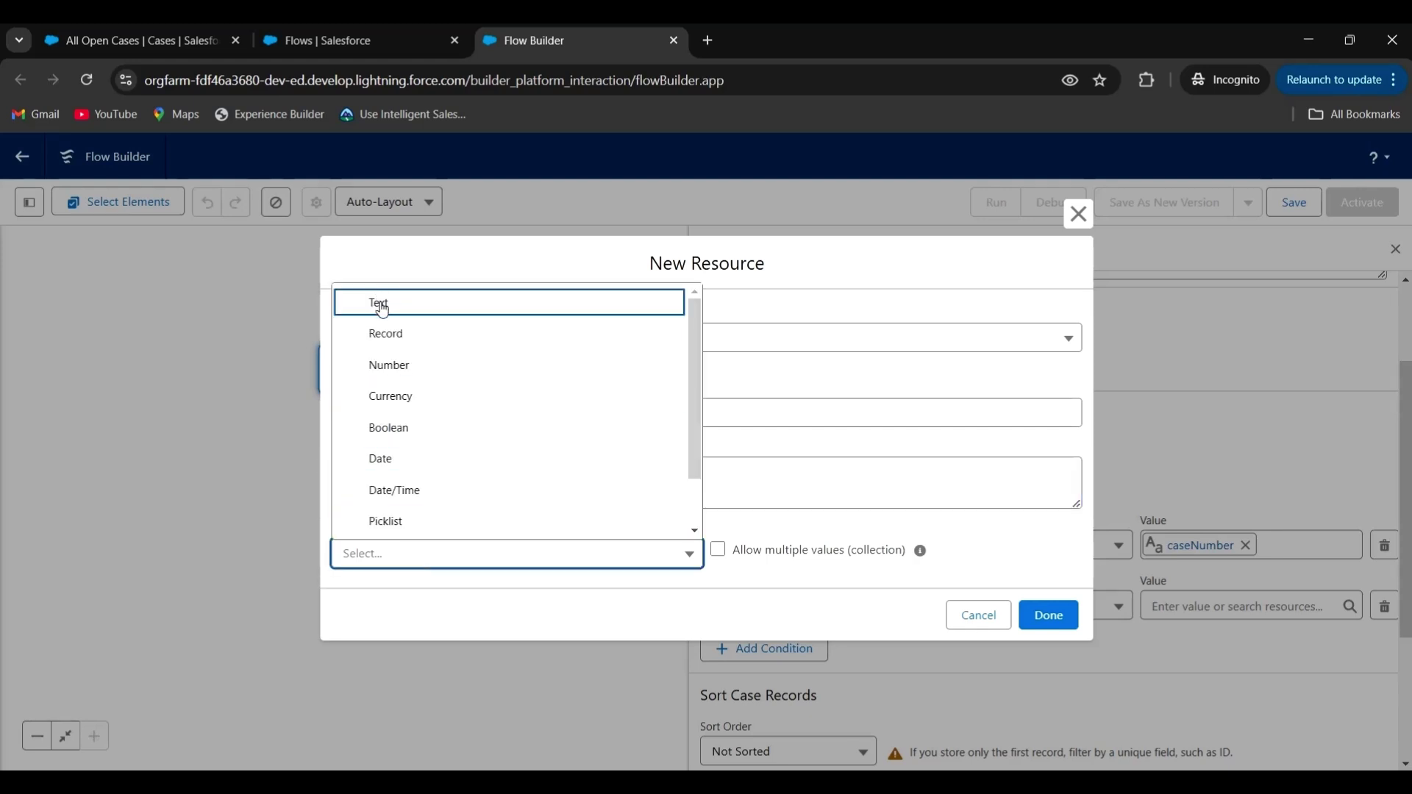
{"action": "left_click", "coordinate": [379, 298]}
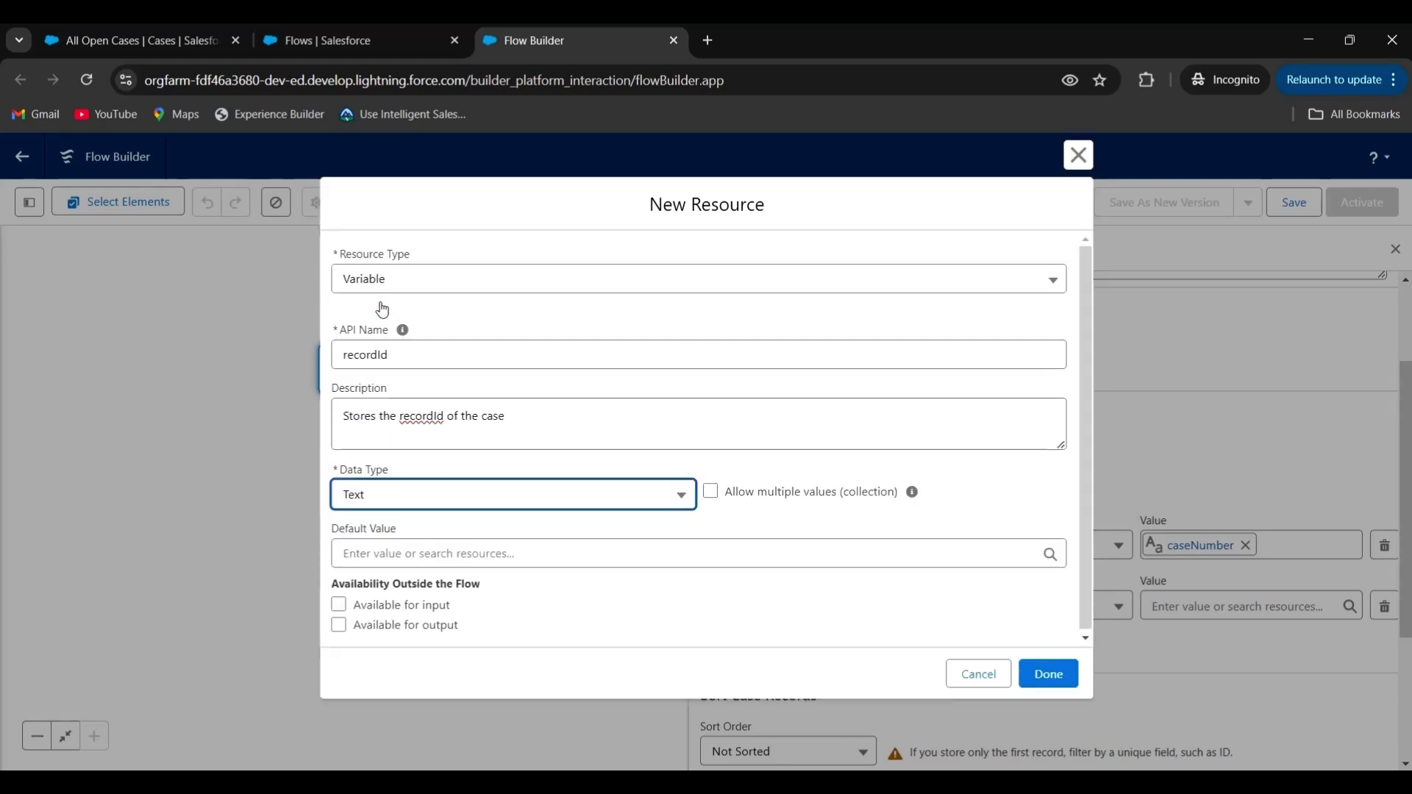
{"action": "left_click", "coordinate": [340, 608]}
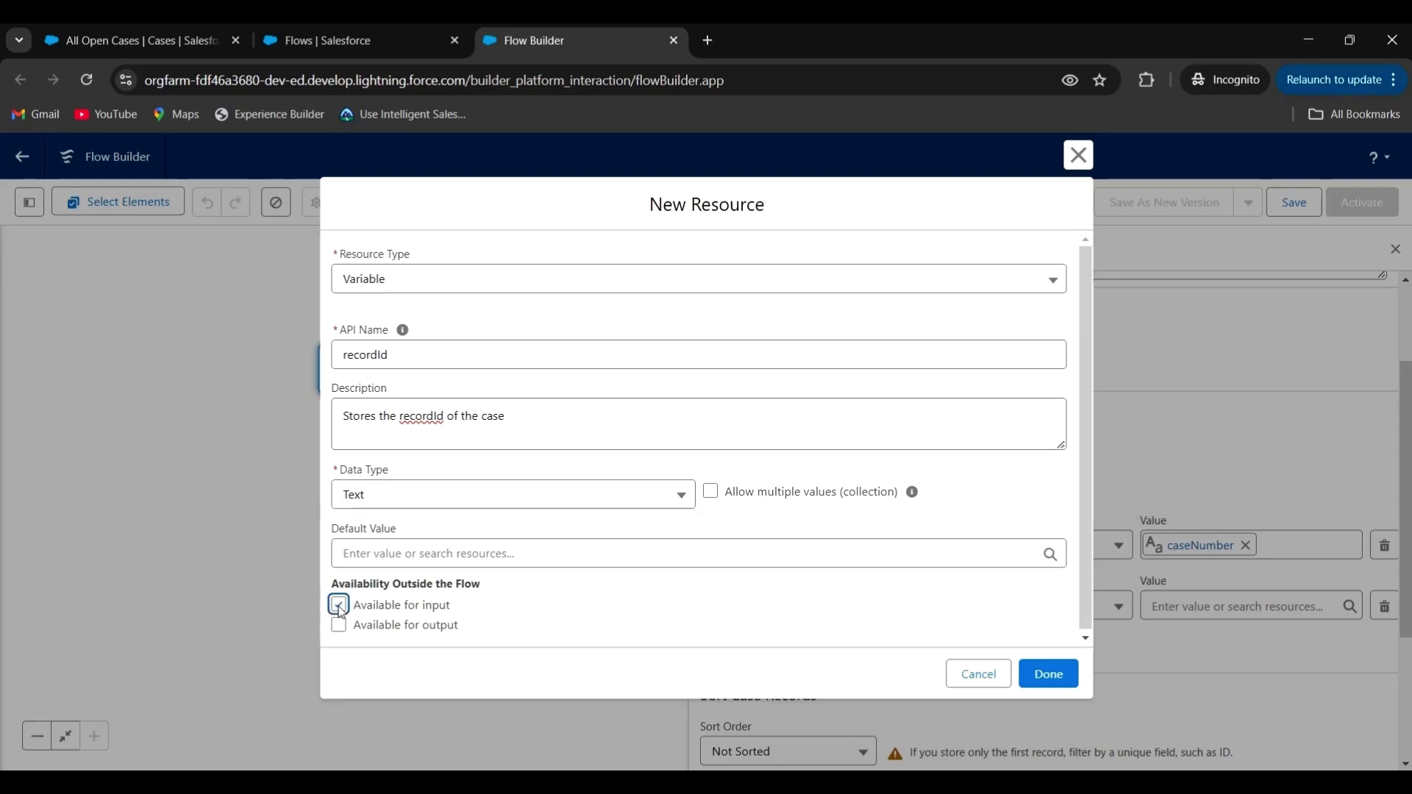
{"action": "left_click", "coordinate": [1054, 676]}
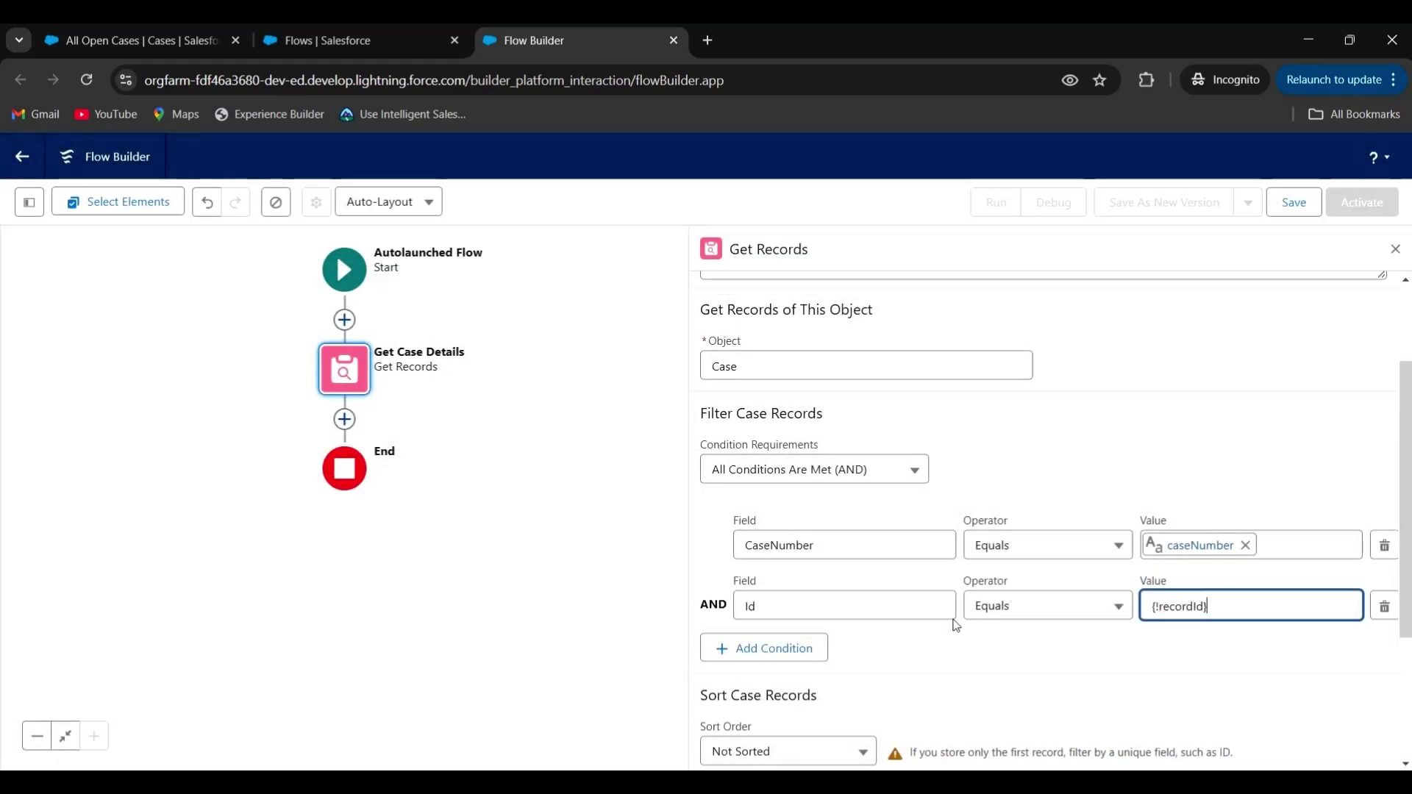
{"action": "left_click", "coordinate": [1008, 657]}
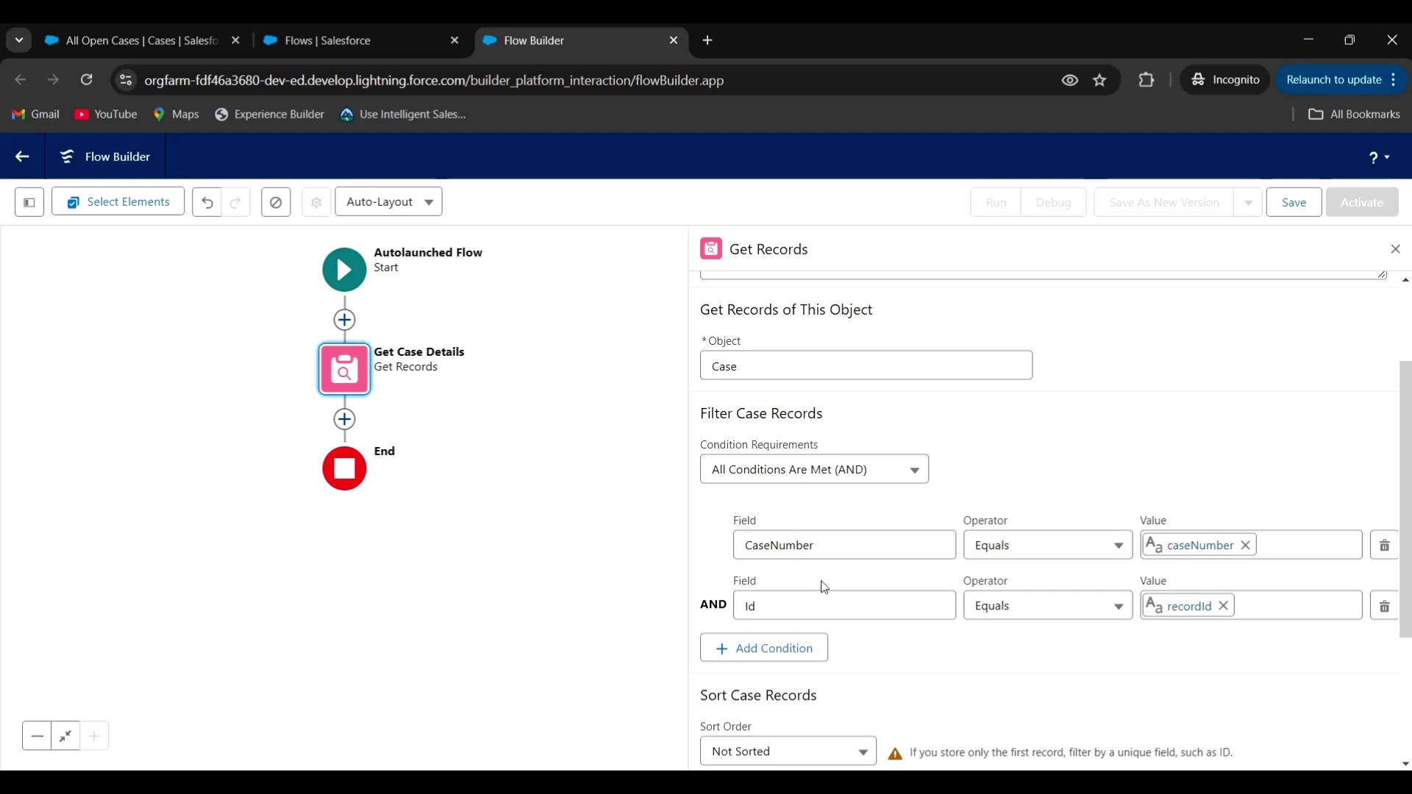
- Set the condition requirements of the Case filter to Any Condition Is Met (OR)
{"action": "left_click", "coordinate": [846, 473]}
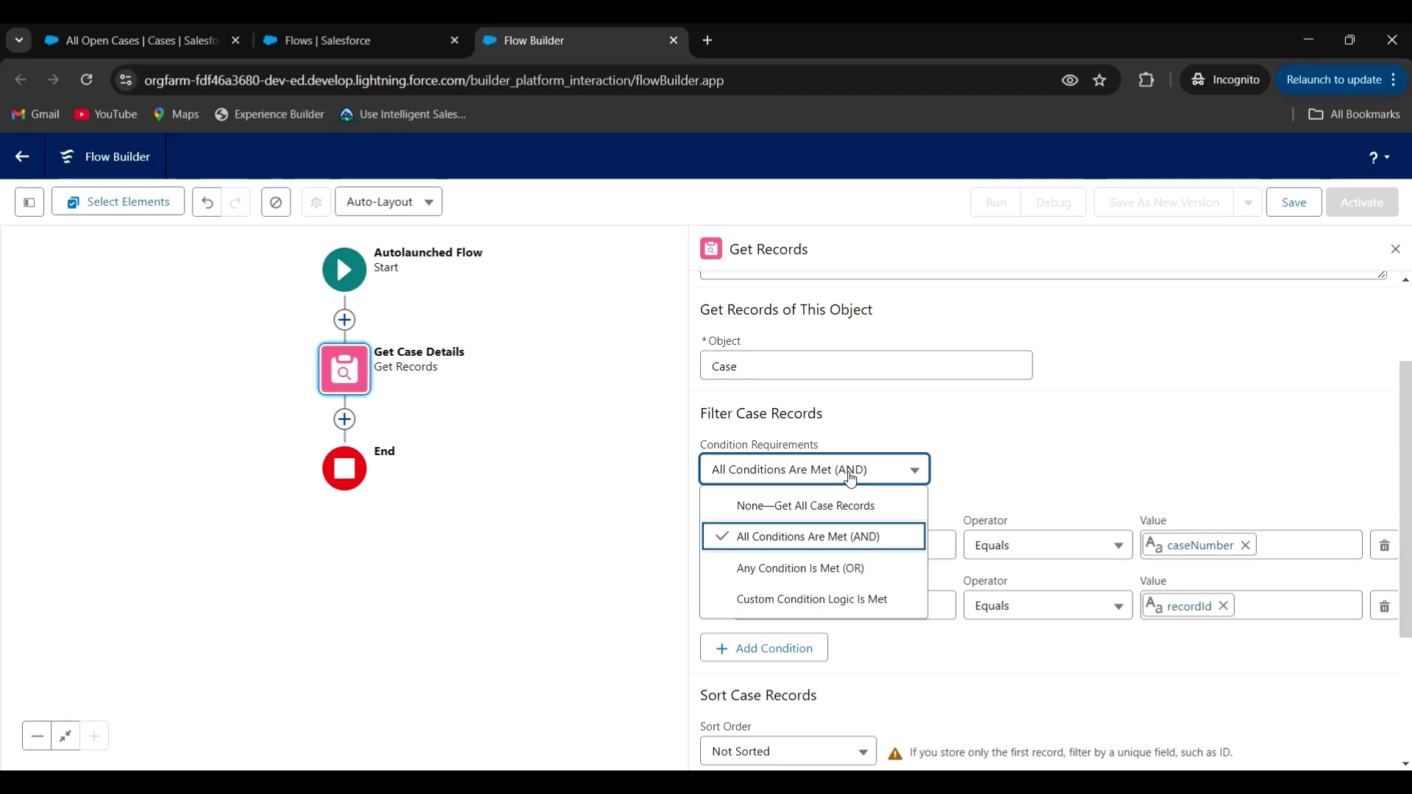
{"action": "left_click", "coordinate": [828, 569]}
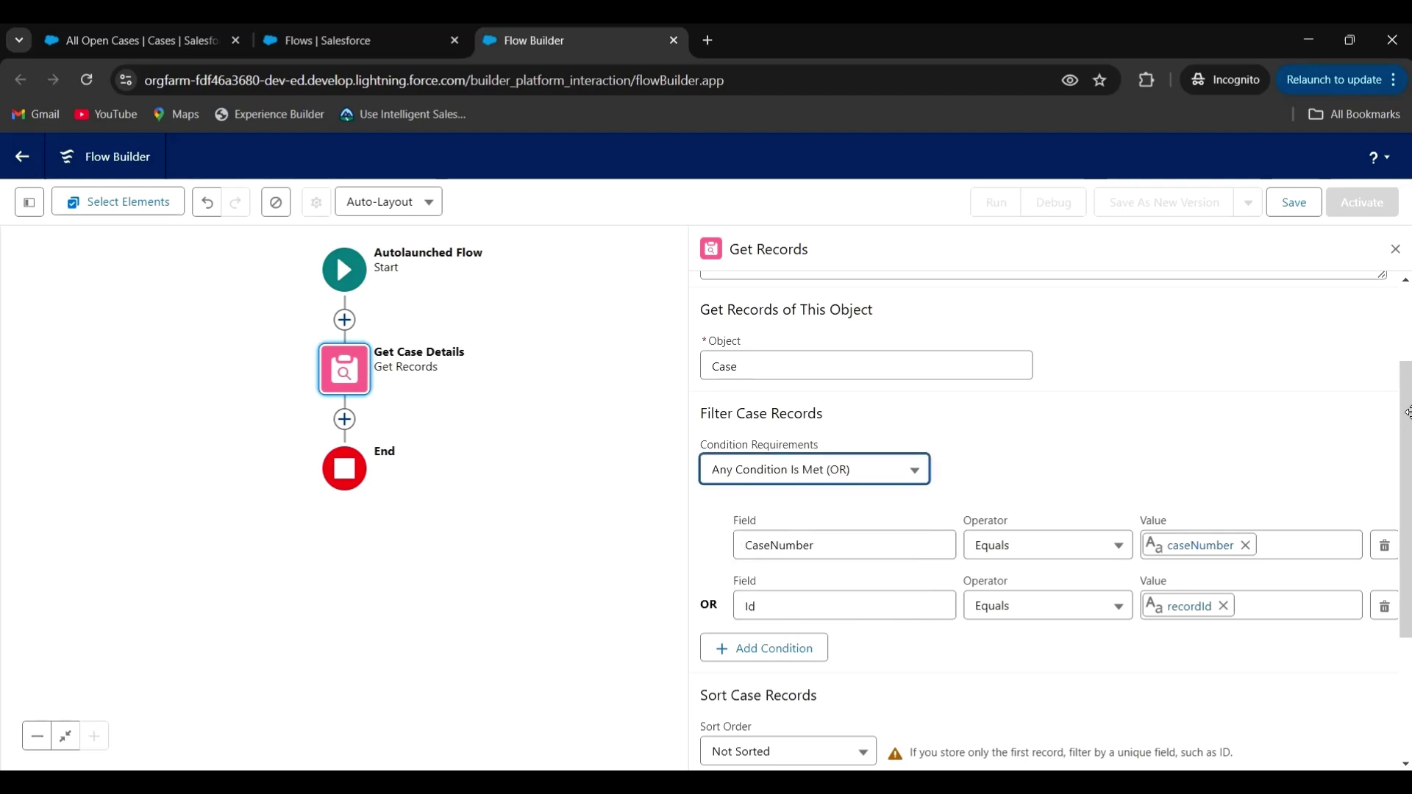
- Store only the first Case record, using the advanced option to choose fields and assign variables
{"action": "left_click_drag", "start_coordinate": [1408, 419], "coordinate": [1409, 541]}
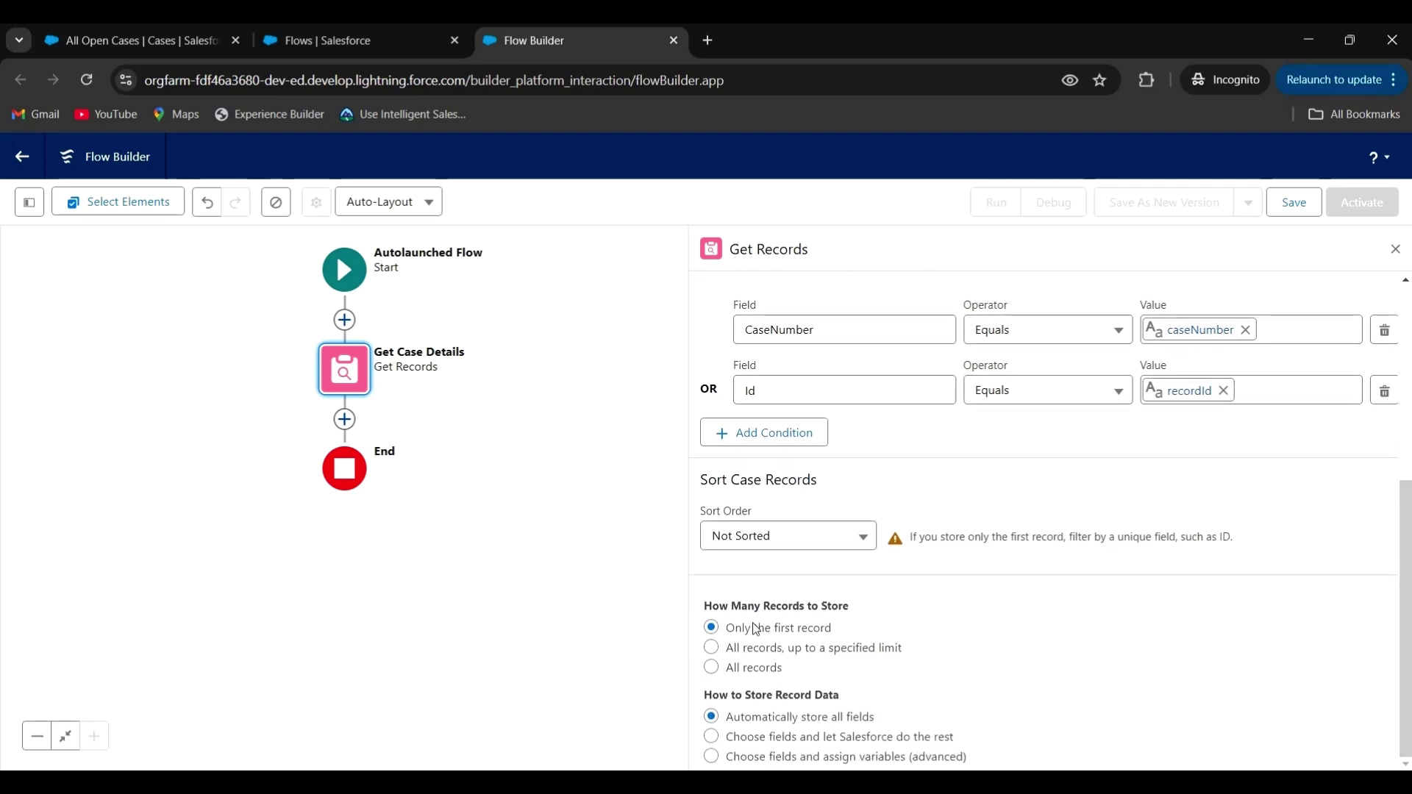
{"action": "left_click", "coordinate": [721, 646]}
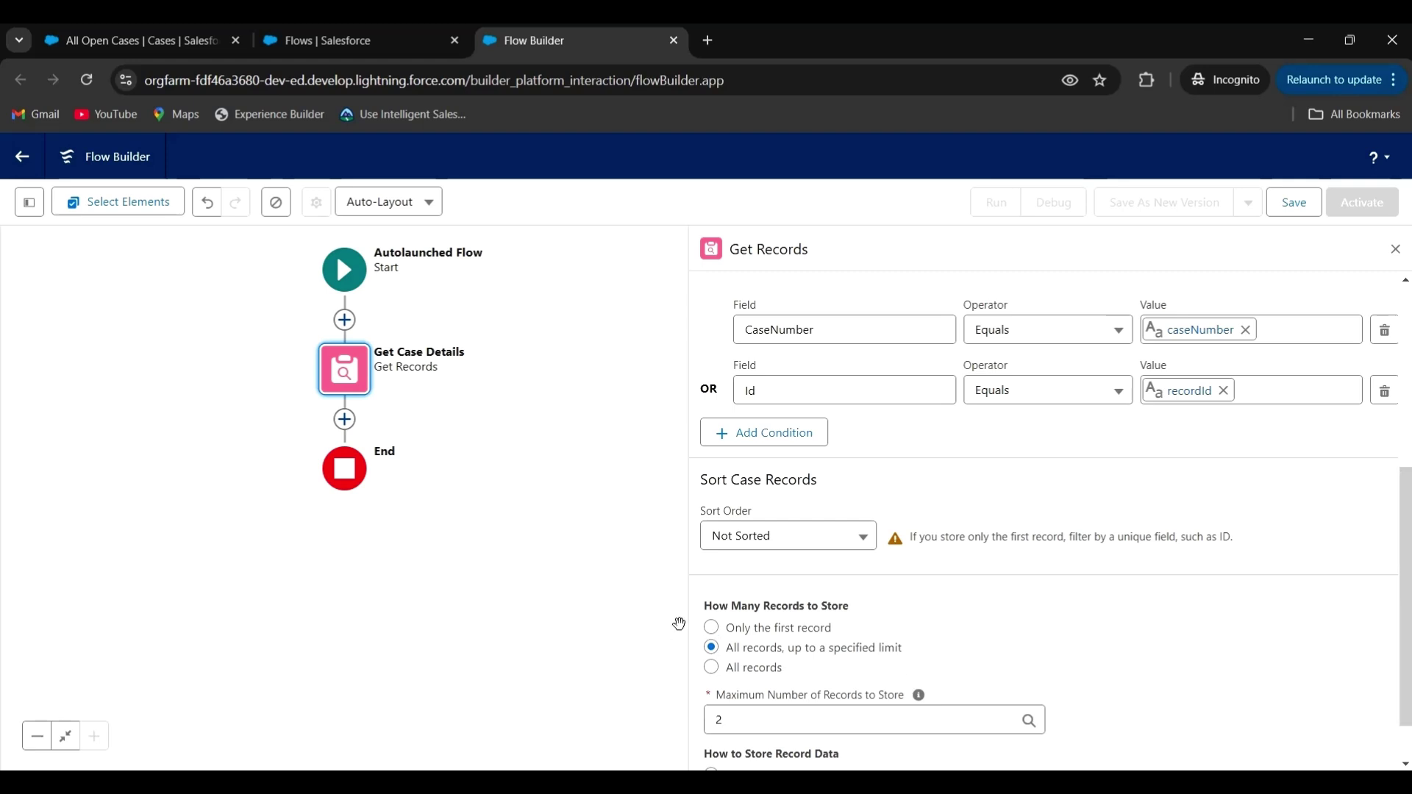
{"action": "left_click", "coordinate": [712, 631]}
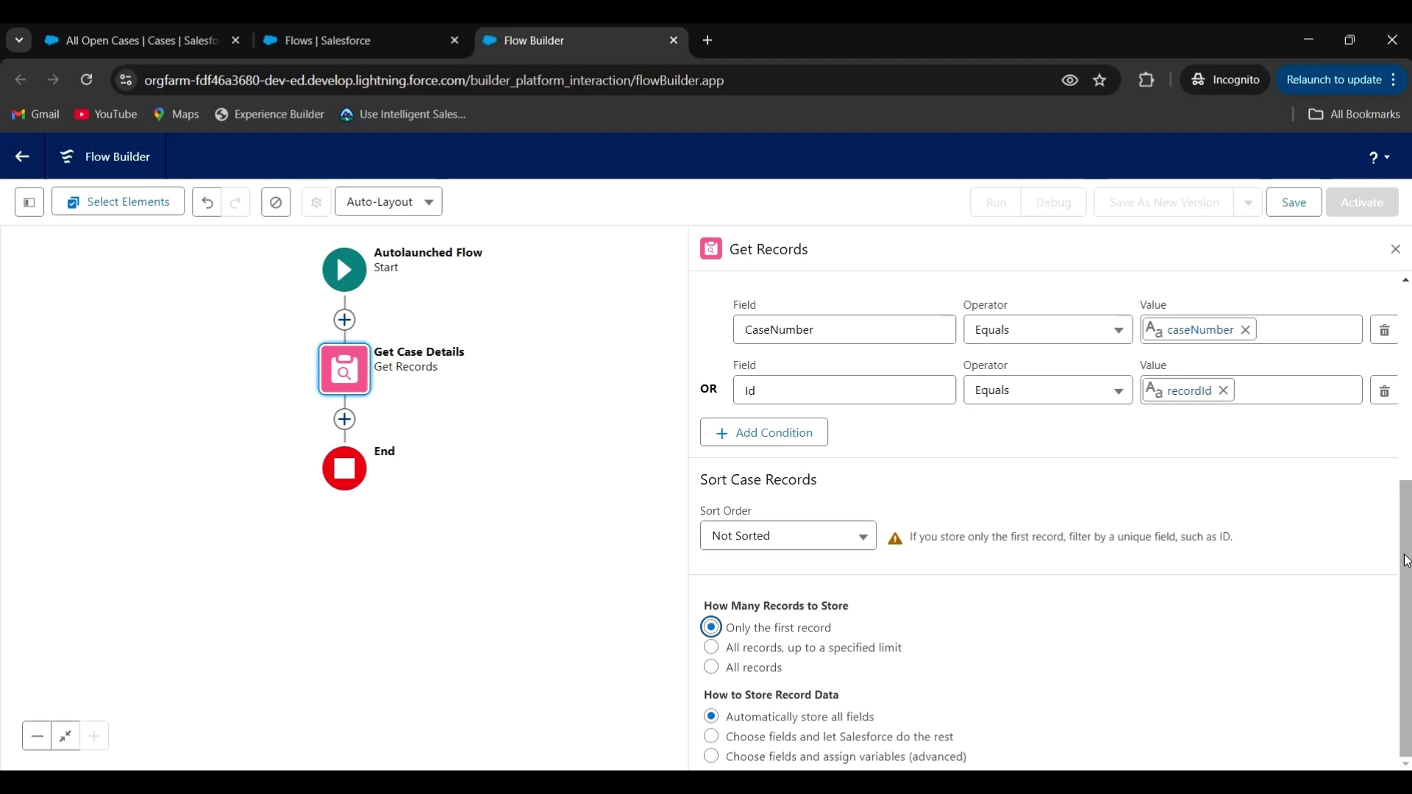
{"action": "left_click", "coordinate": [713, 760]}
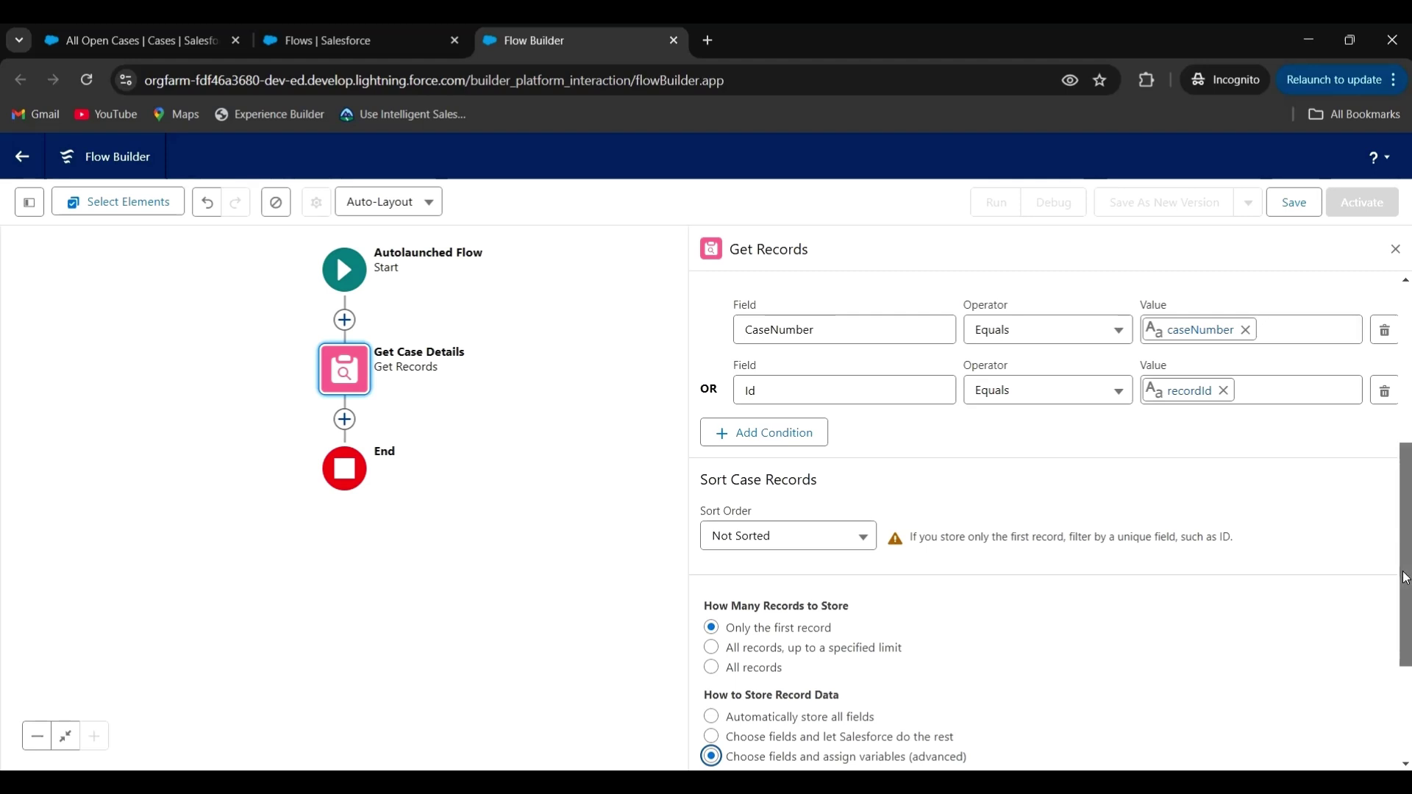
- Start a new variable resource for storing the Case record, with API name caseRecord and description "stores case details"
{"action": "left_click_drag", "start_coordinate": [1404, 579], "coordinate": [1405, 646]}
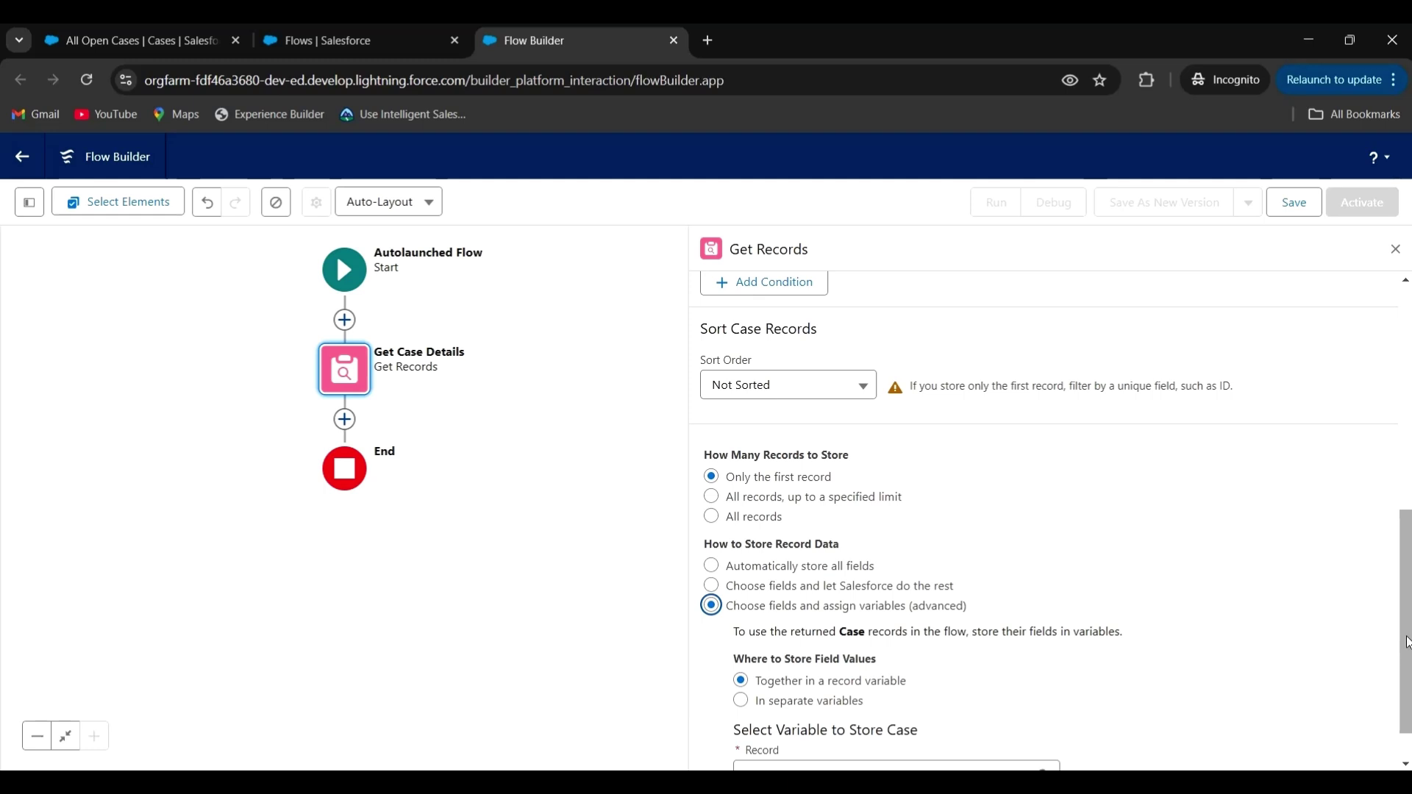
{"action": "left_click_drag", "start_coordinate": [1407, 642], "coordinate": [1407, 667]}
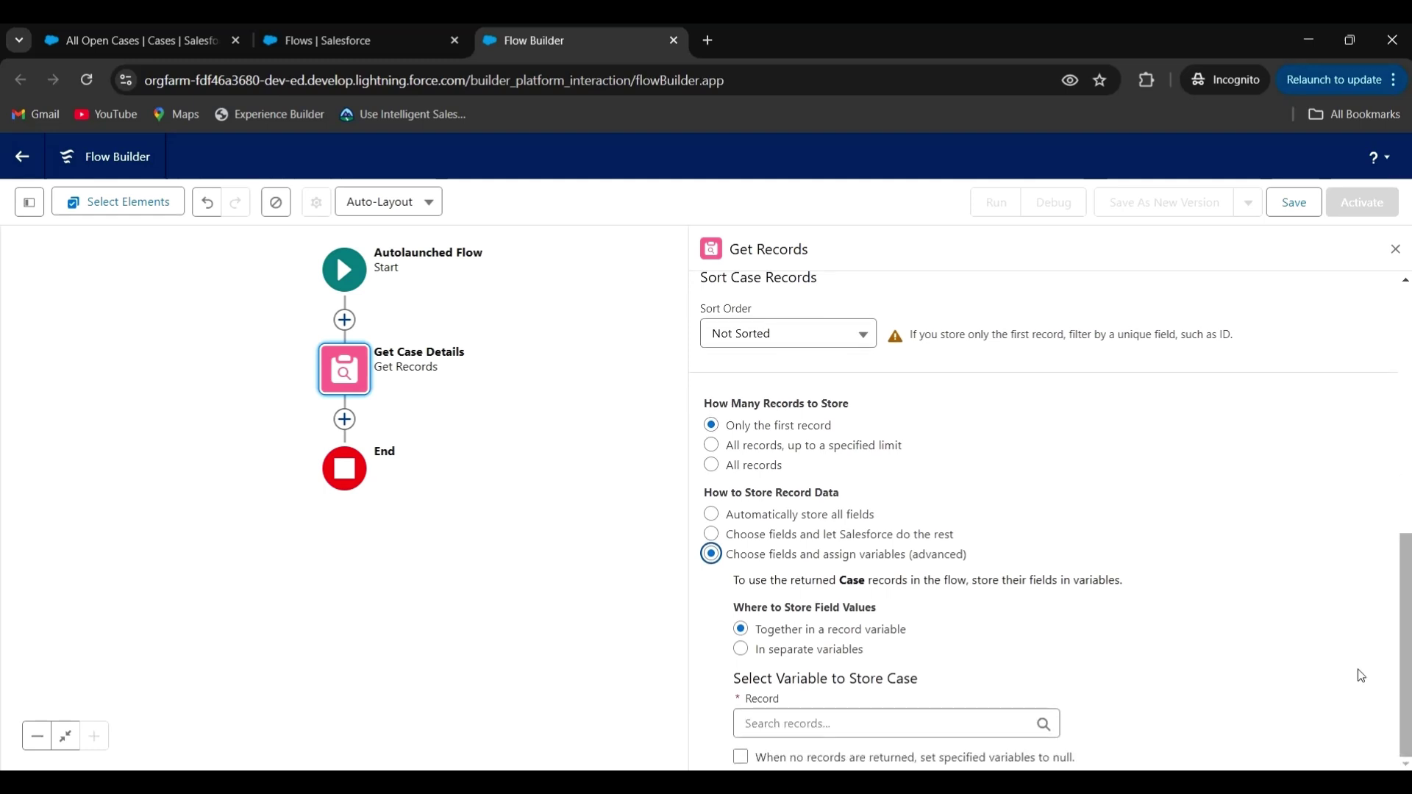
{"action": "left_click", "coordinate": [765, 725]}
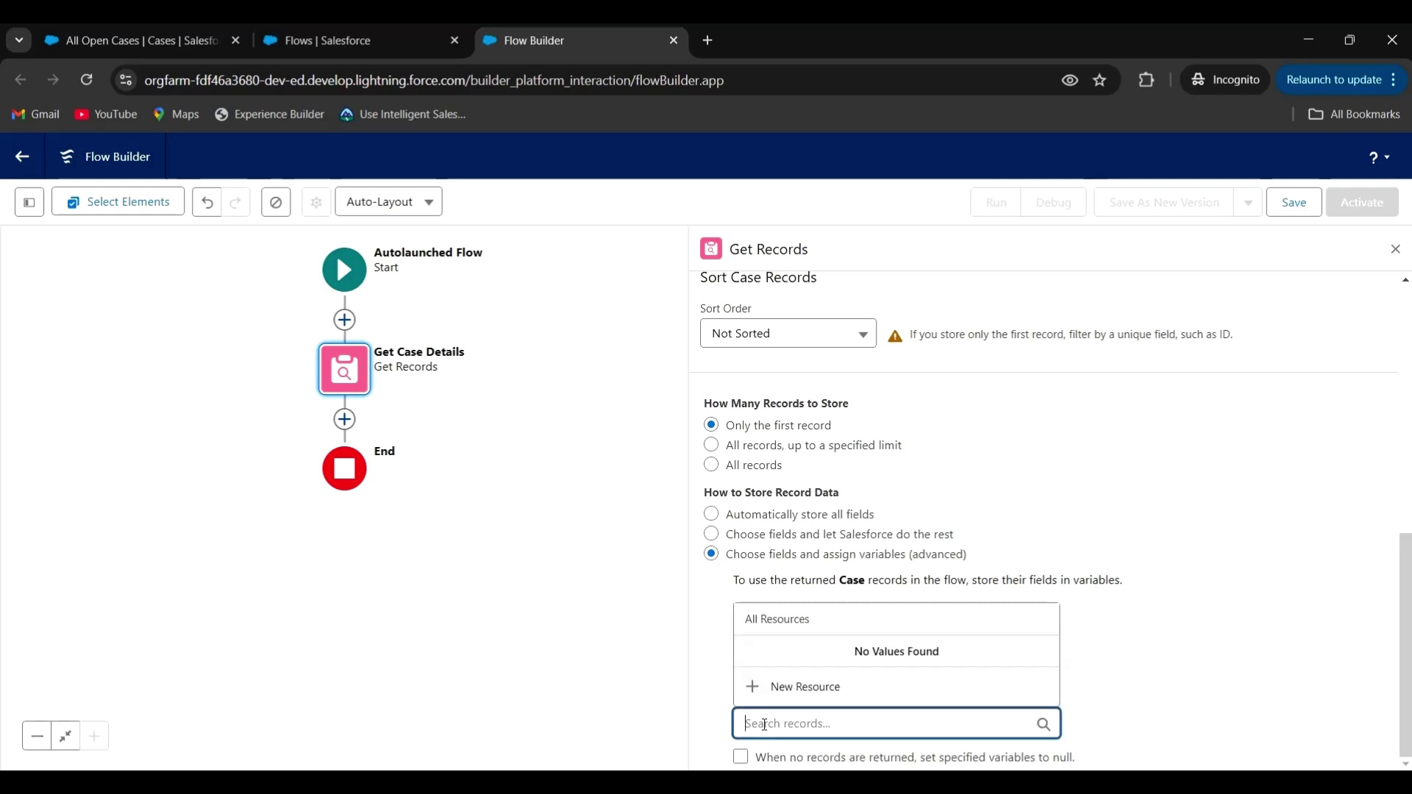
{"action": "left_click", "coordinate": [806, 692]}
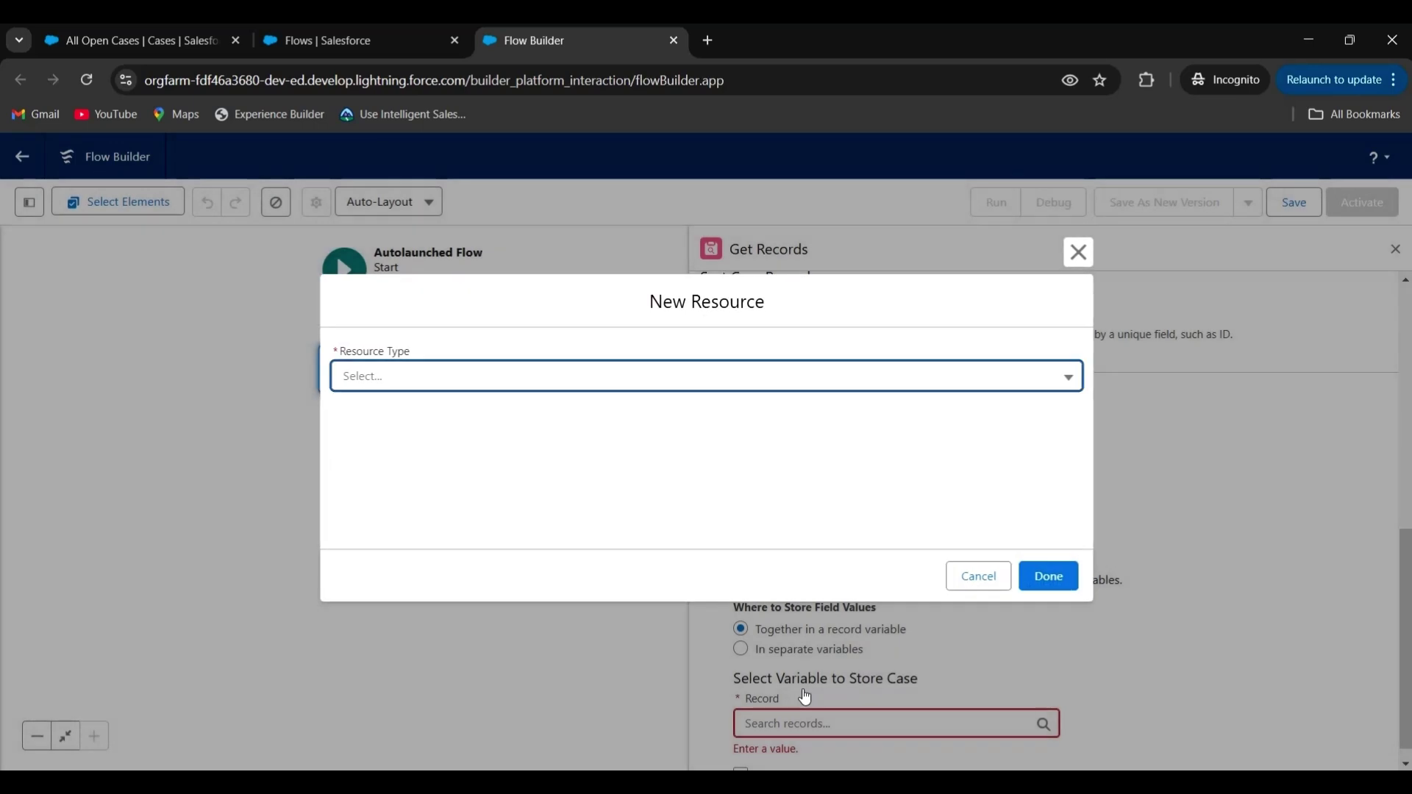
{"action": "left_click", "coordinate": [545, 390]}
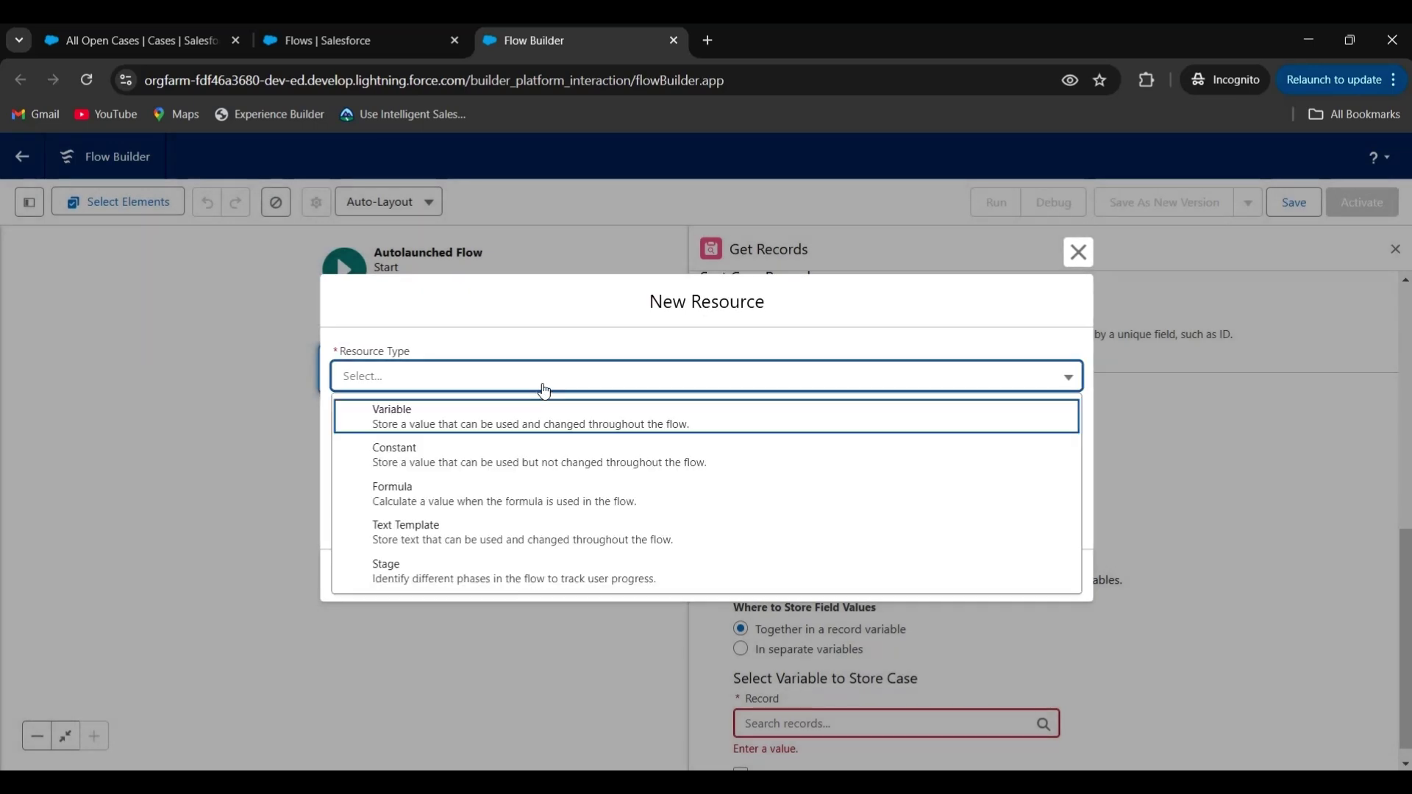
{"action": "left_click", "coordinate": [487, 429]}
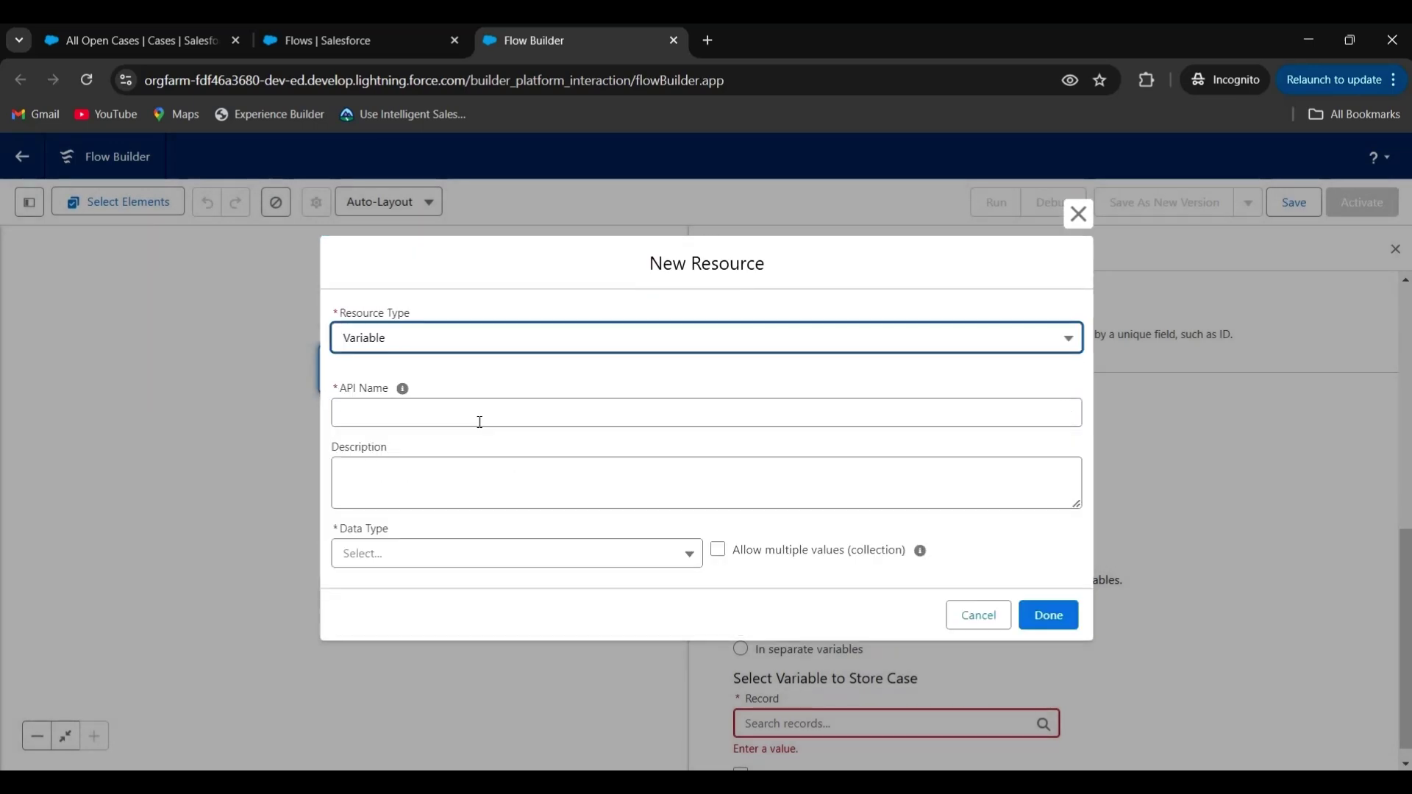
{"action": "left_click", "coordinate": [415, 414]}
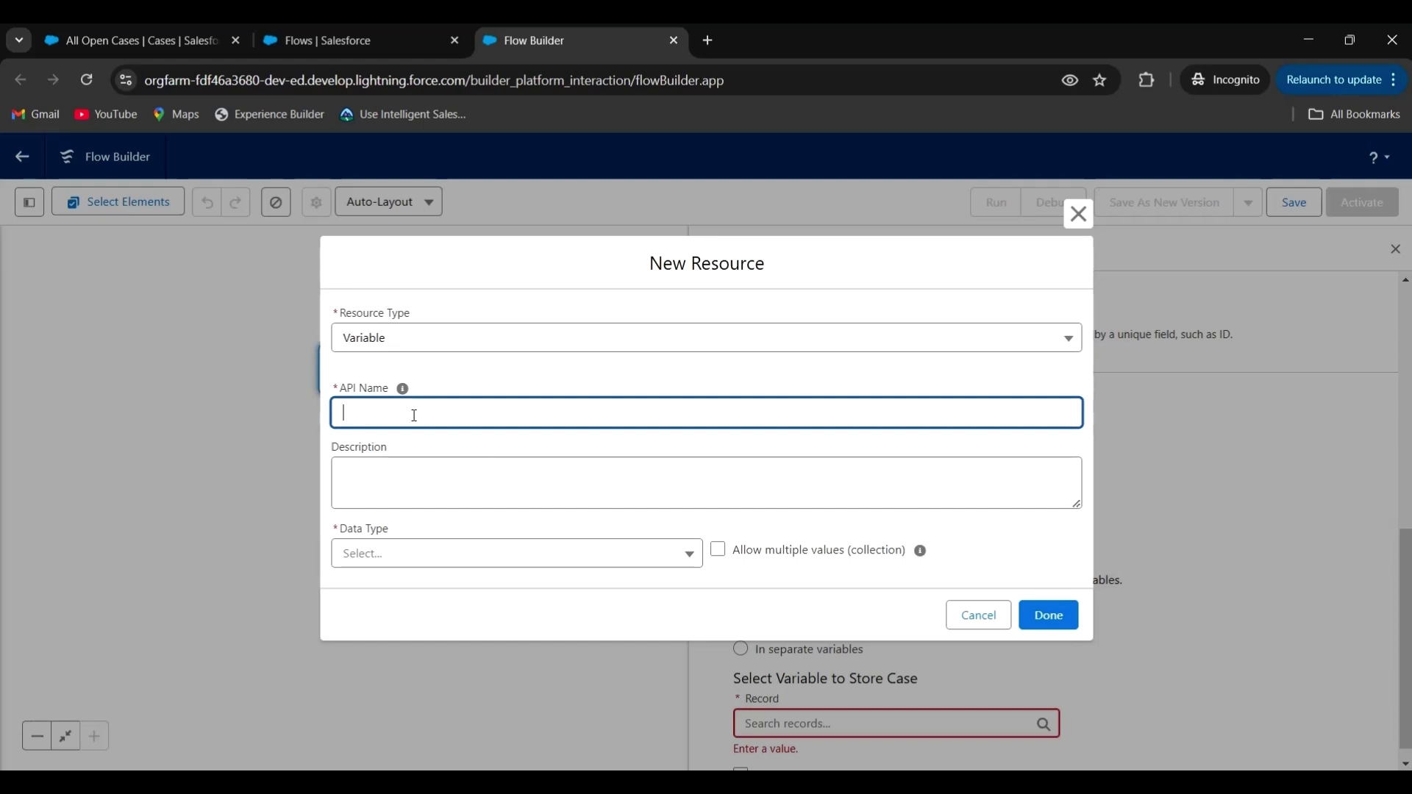
{"action": "type", "text": "caseRecord"}
{"action": "left_click", "coordinate": [412, 494]}
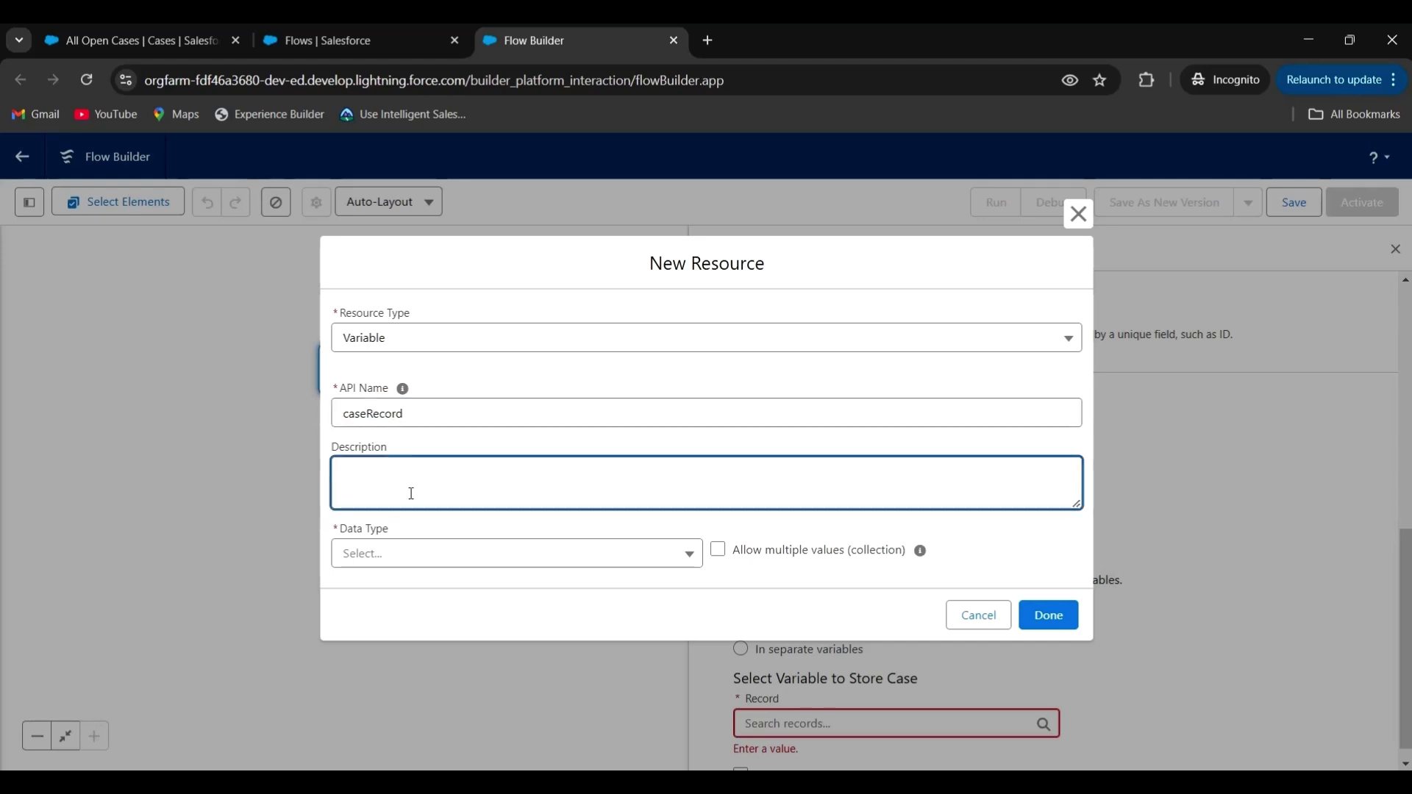
{"action": "type", "text": "stores case details"}
- Make caseRecord a Record variable of the Case object, available for output, and finish creating it as the storage variable
{"action": "left_click", "coordinate": [426, 566]}
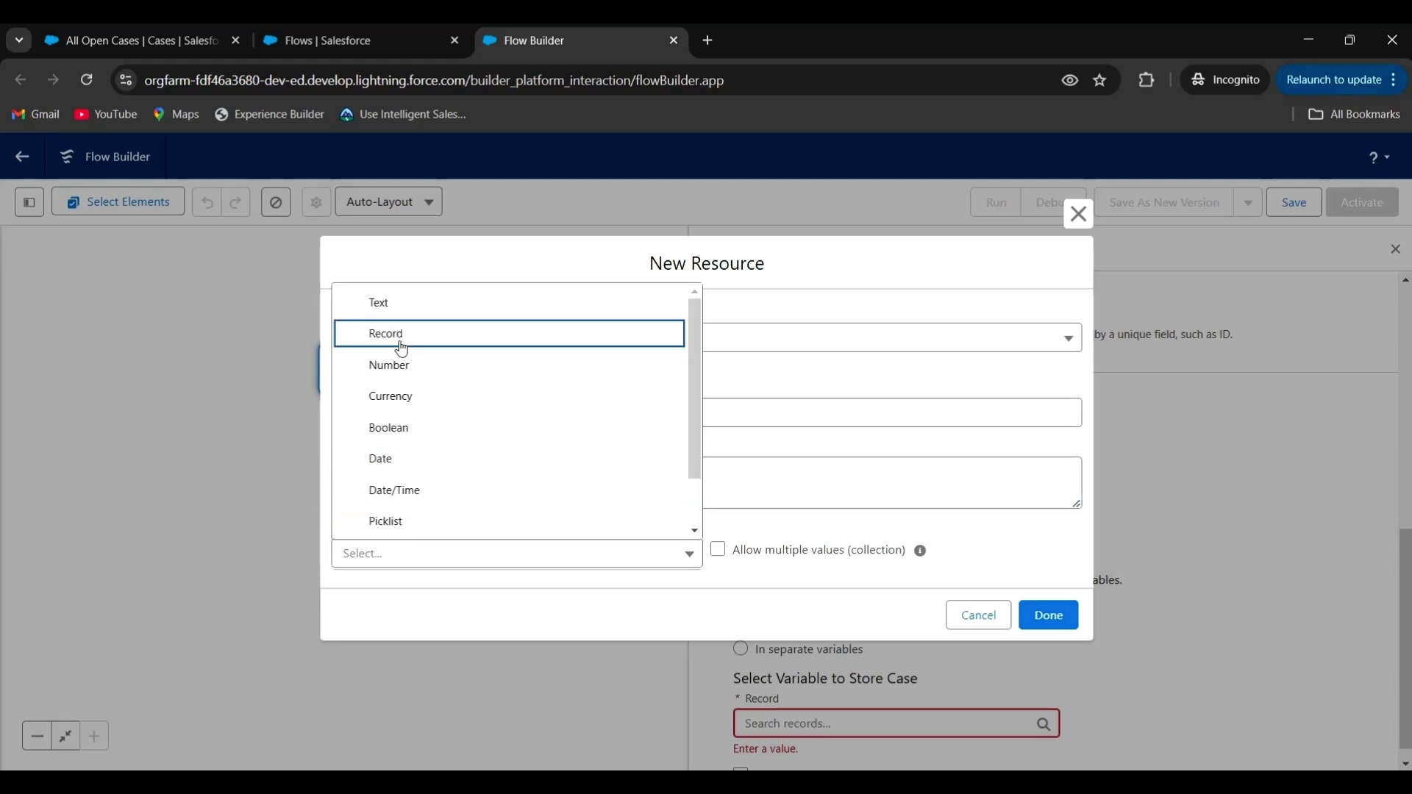
{"action": "left_click", "coordinate": [396, 340]}
{"action": "left_click", "coordinate": [395, 553]}
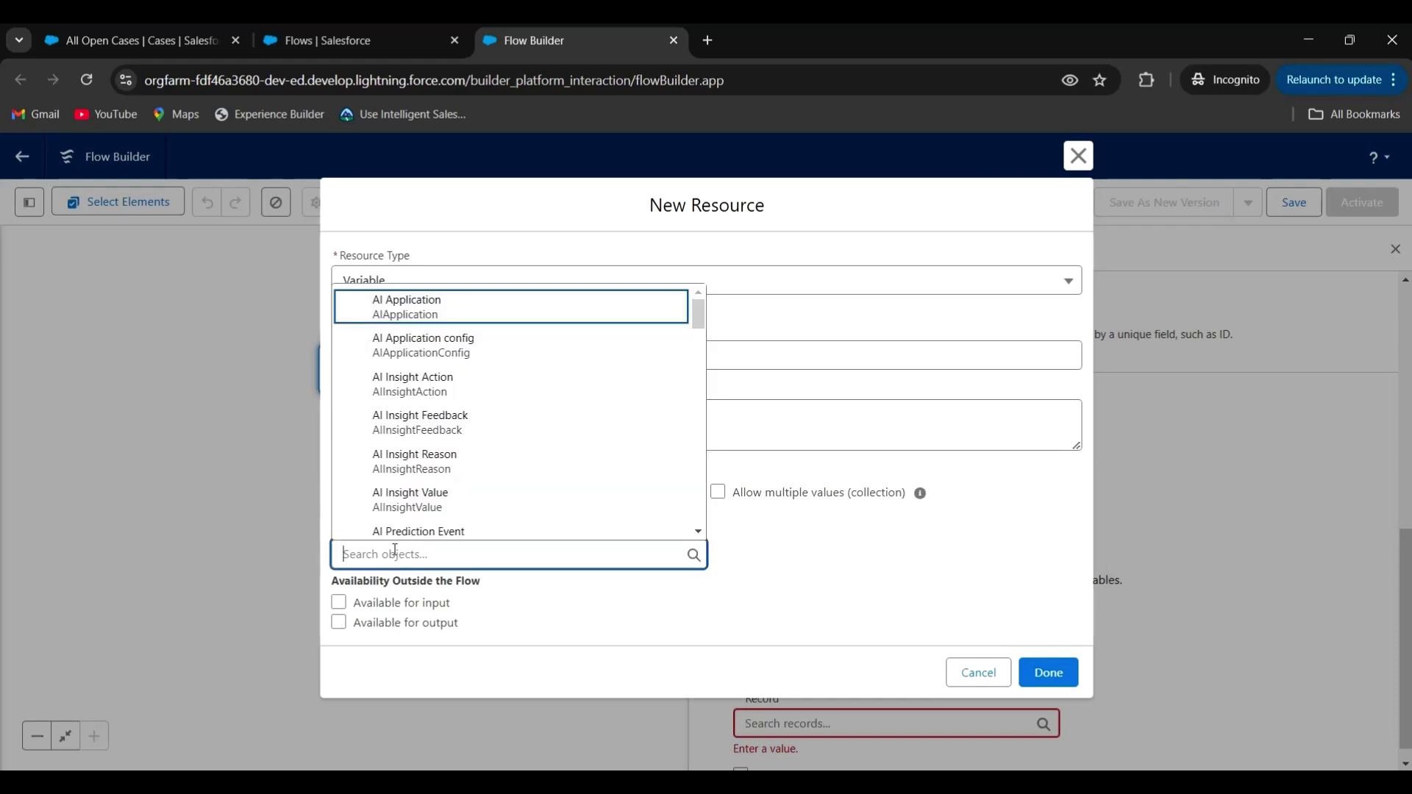
{"action": "type", "text": "case"}
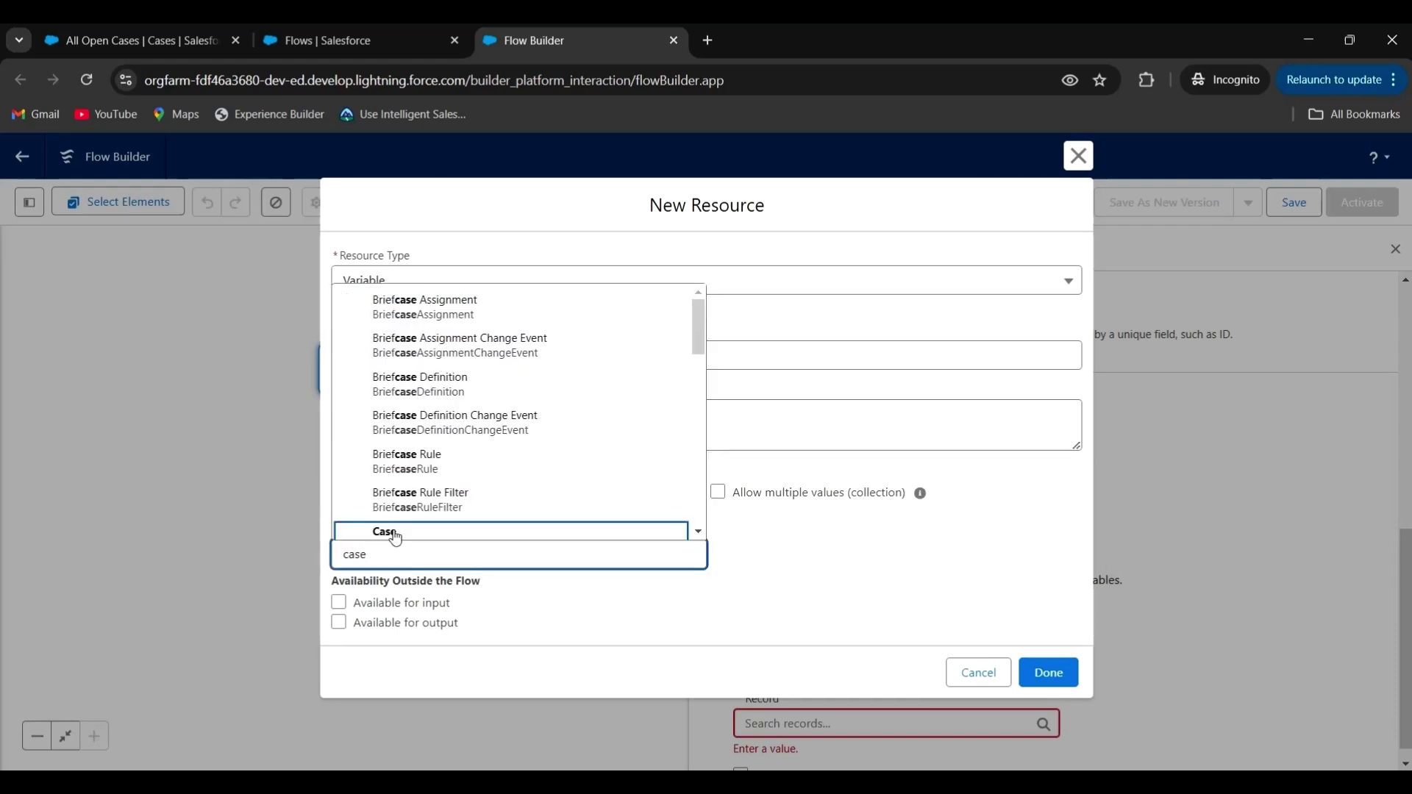
{"action": "left_click", "coordinate": [395, 531]}
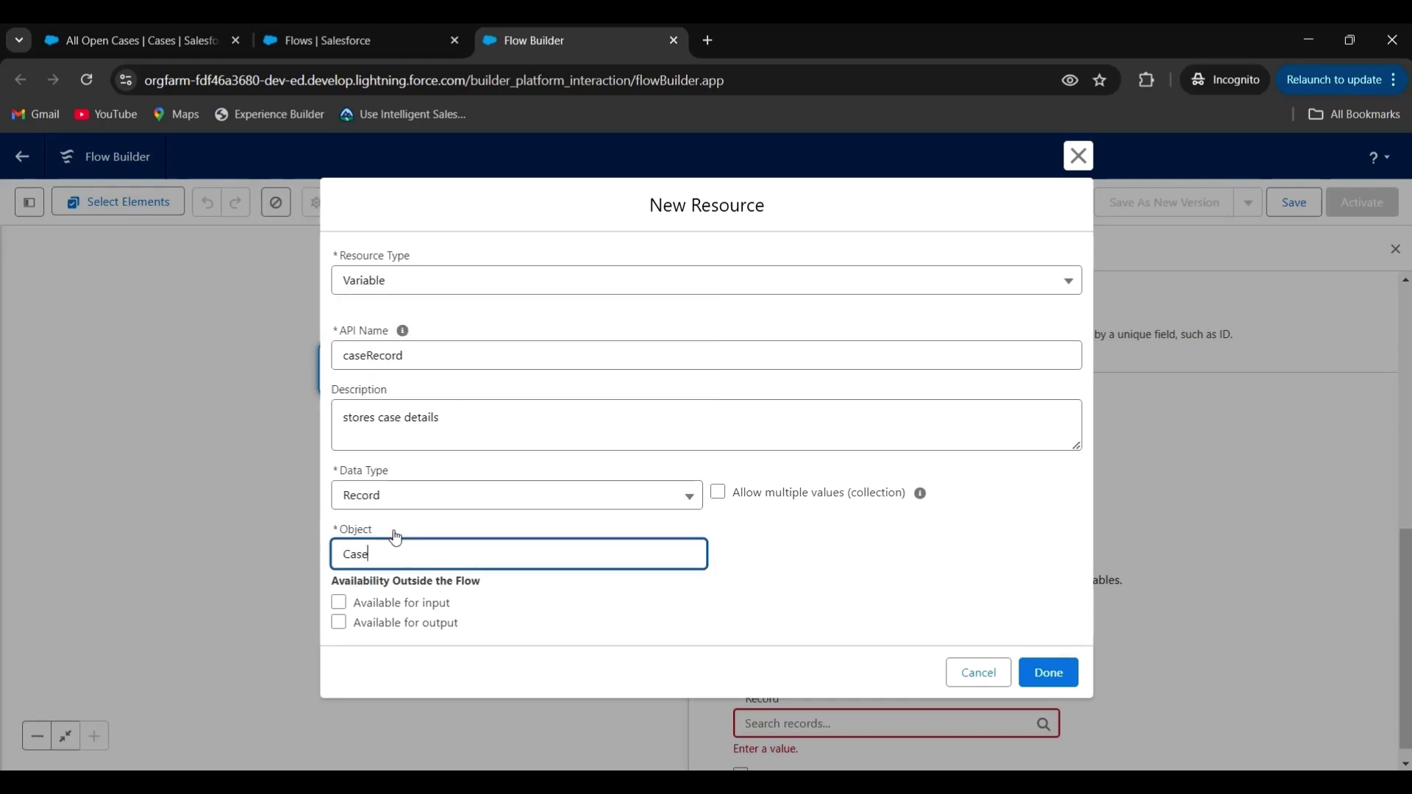
{"action": "left_click", "coordinate": [340, 624]}
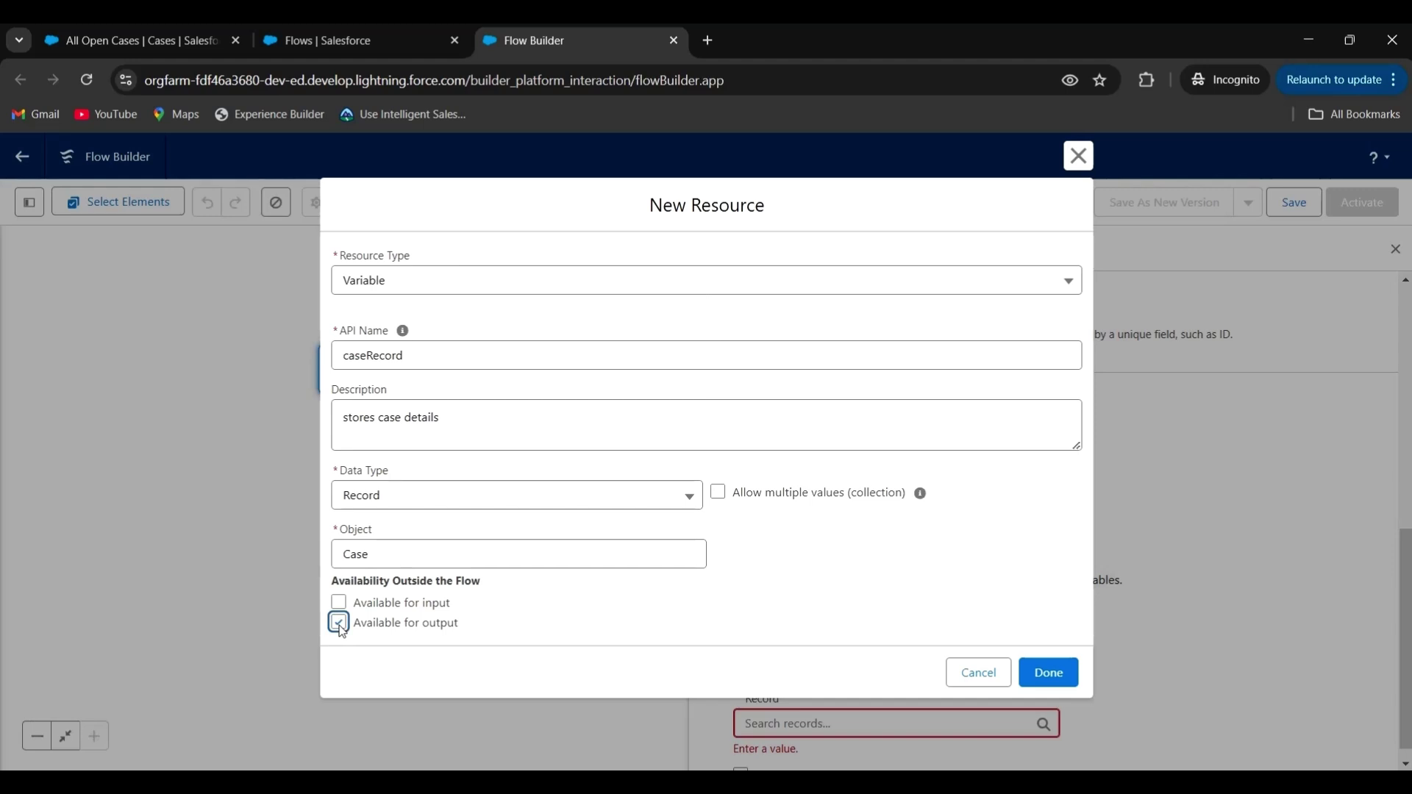
{"action": "left_click", "coordinate": [1049, 670]}
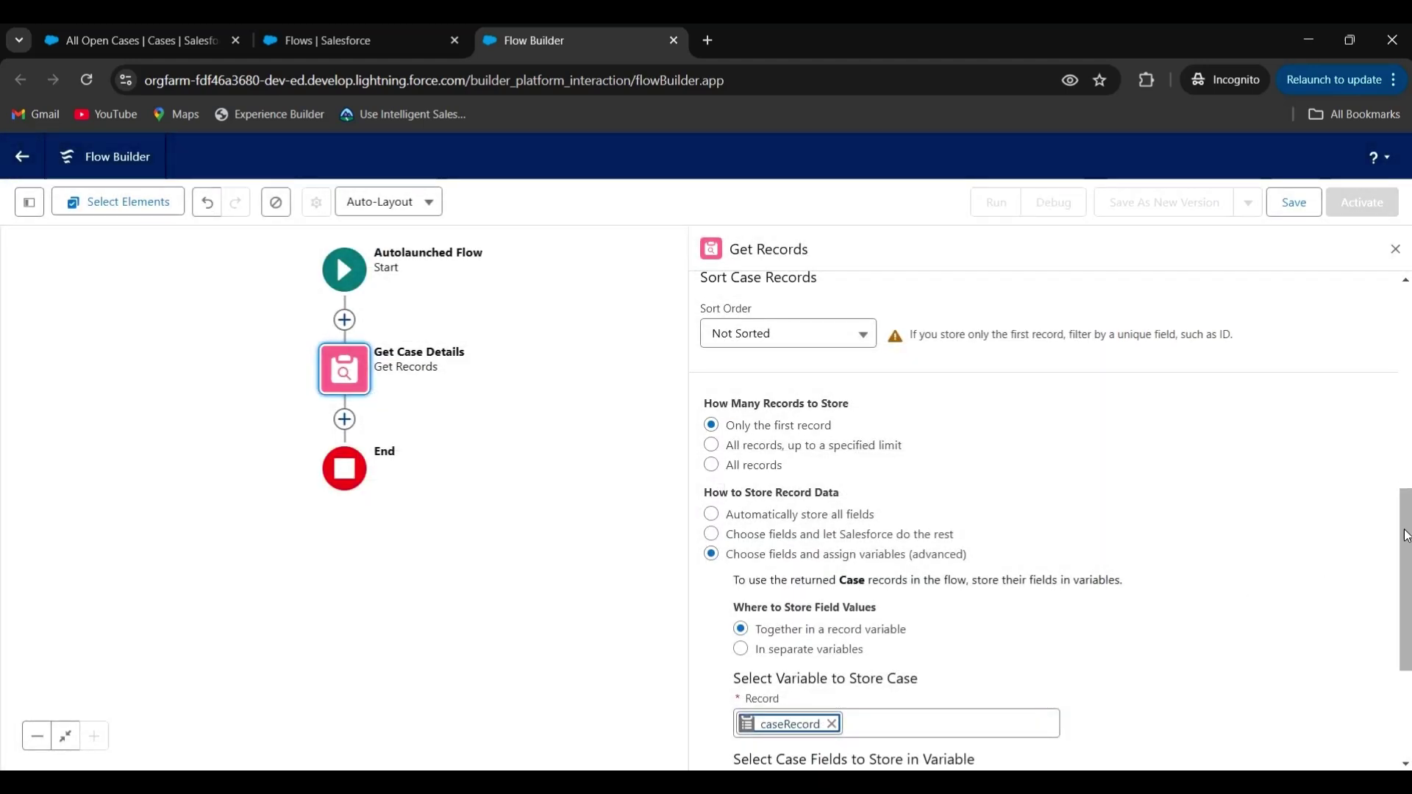
- Add Subject to the Case fields stored in the caseRecord variable
{"action": "left_click_drag", "start_coordinate": [1406, 520], "coordinate": [1392, 707]}
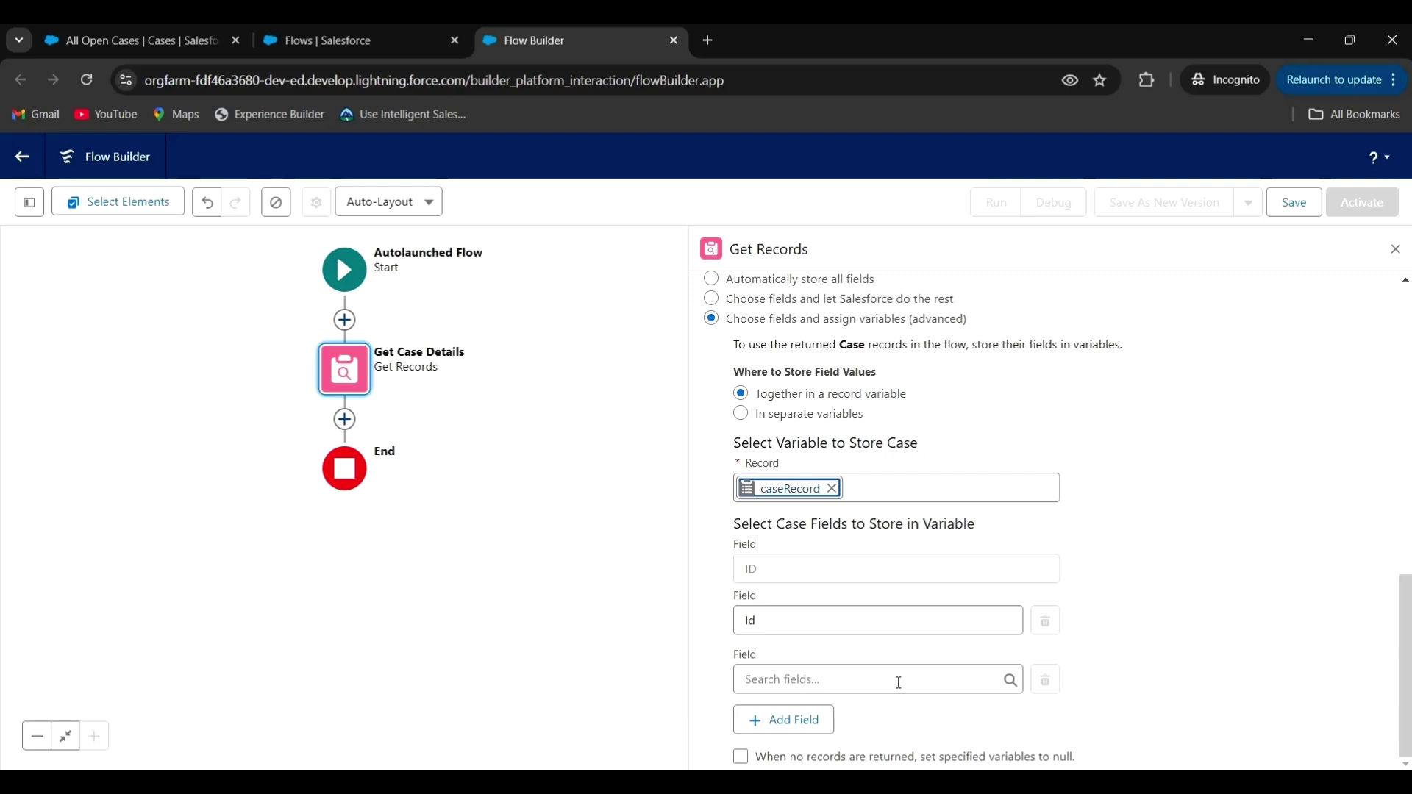
{"action": "left_click", "coordinate": [820, 680]}
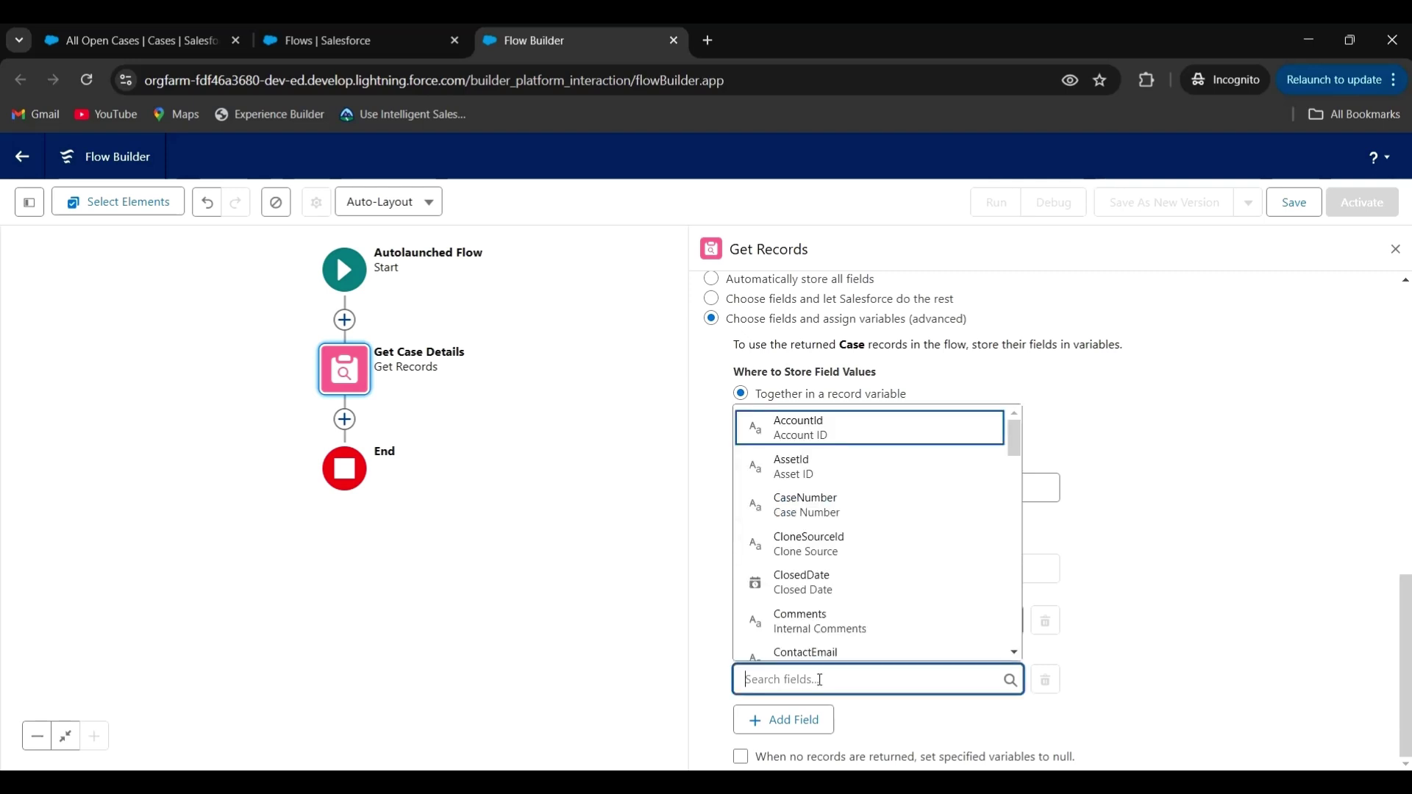
{"action": "type", "text": "sub"}
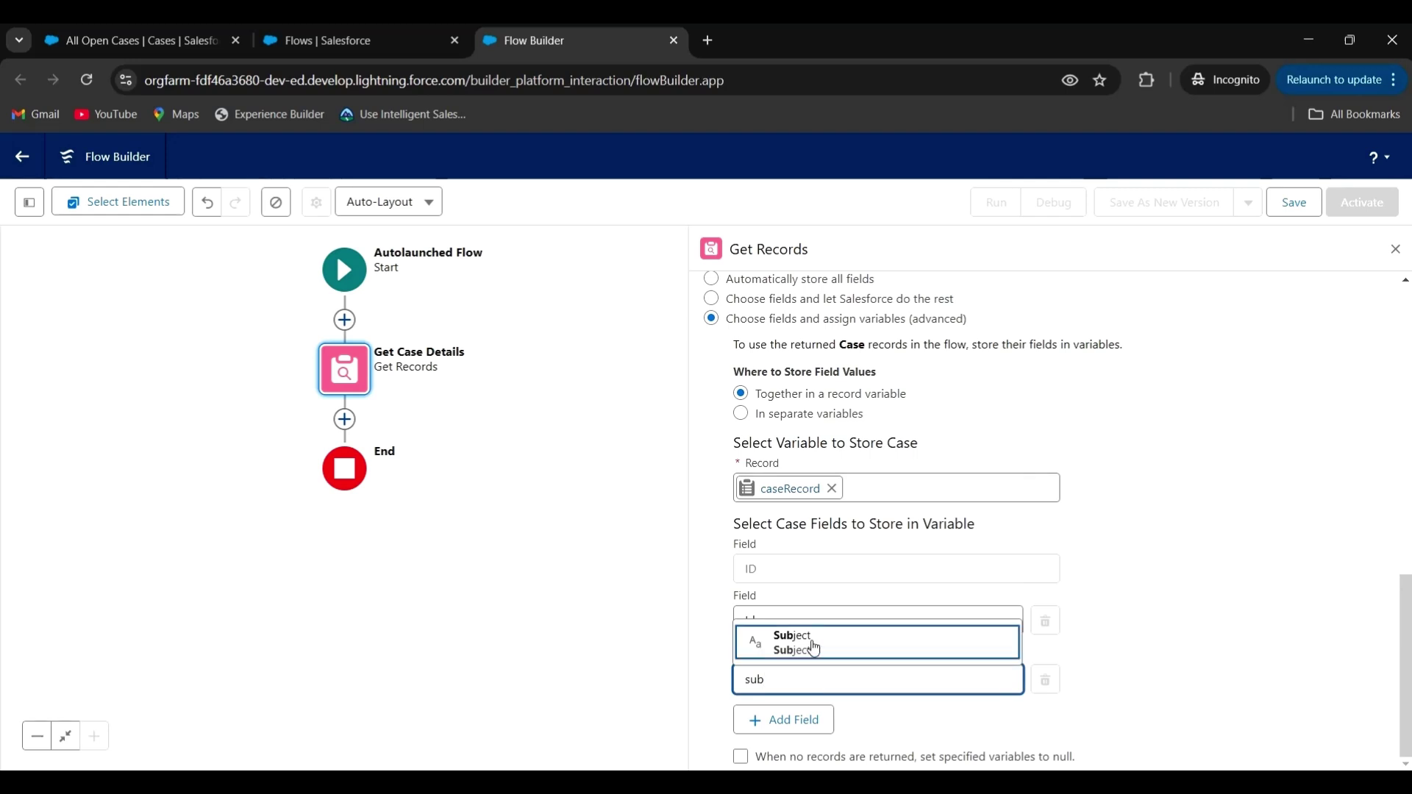
{"action": "left_click", "coordinate": [812, 645]}
- Add Description to the Case fields stored in the caseRecord variable
{"action": "left_click", "coordinate": [795, 727]}
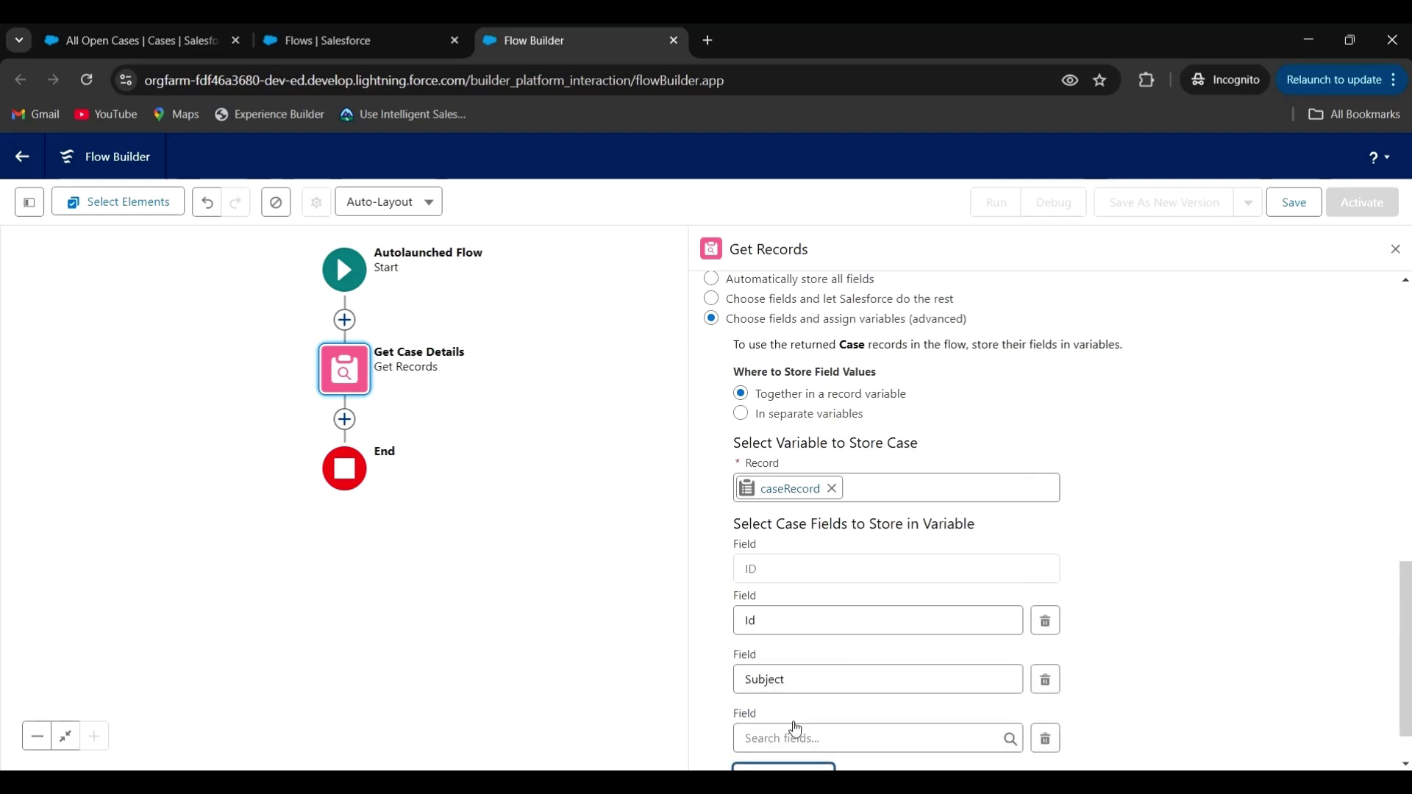
{"action": "left_click", "coordinate": [768, 738]}
{"action": "type", "text": "des"}
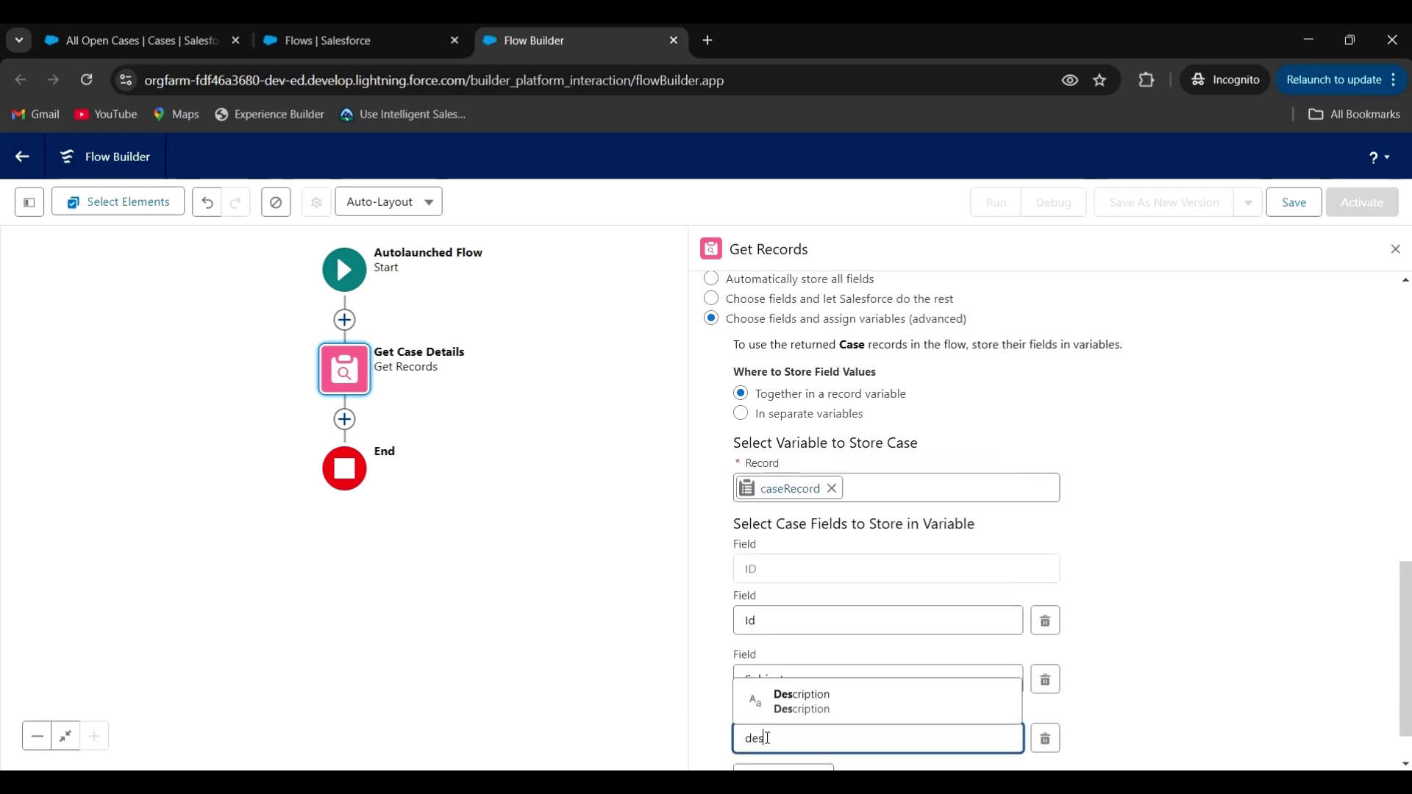
{"action": "left_click", "coordinate": [801, 717]}
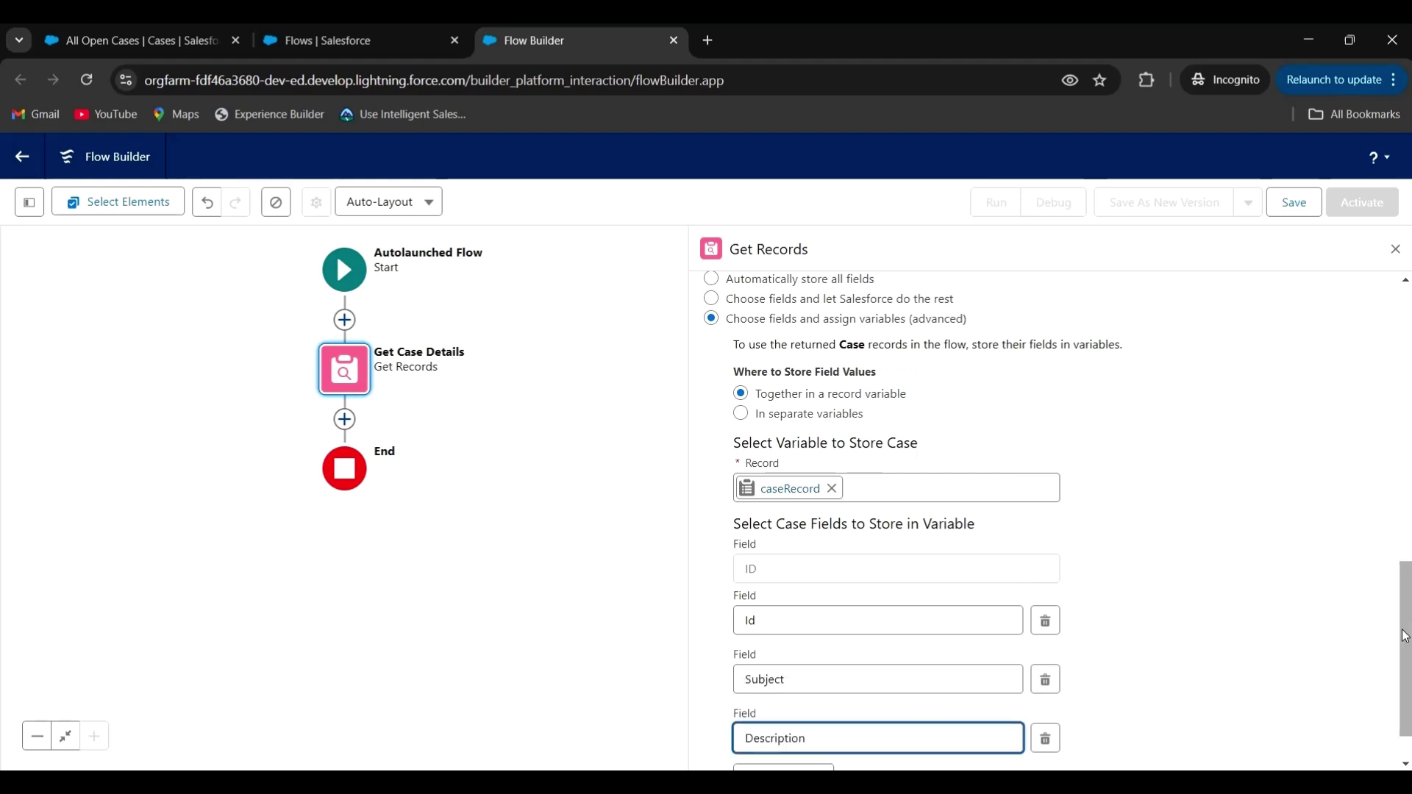
- Add Status to the stored Case fields and have the specified variables set to null when no records are returned
{"action": "scroll", "coordinate": [1397, 636], "scroll_direction": "down", "scroll_amount": 1}
{"action": "mouse_move", "coordinate": [1056, 788]}
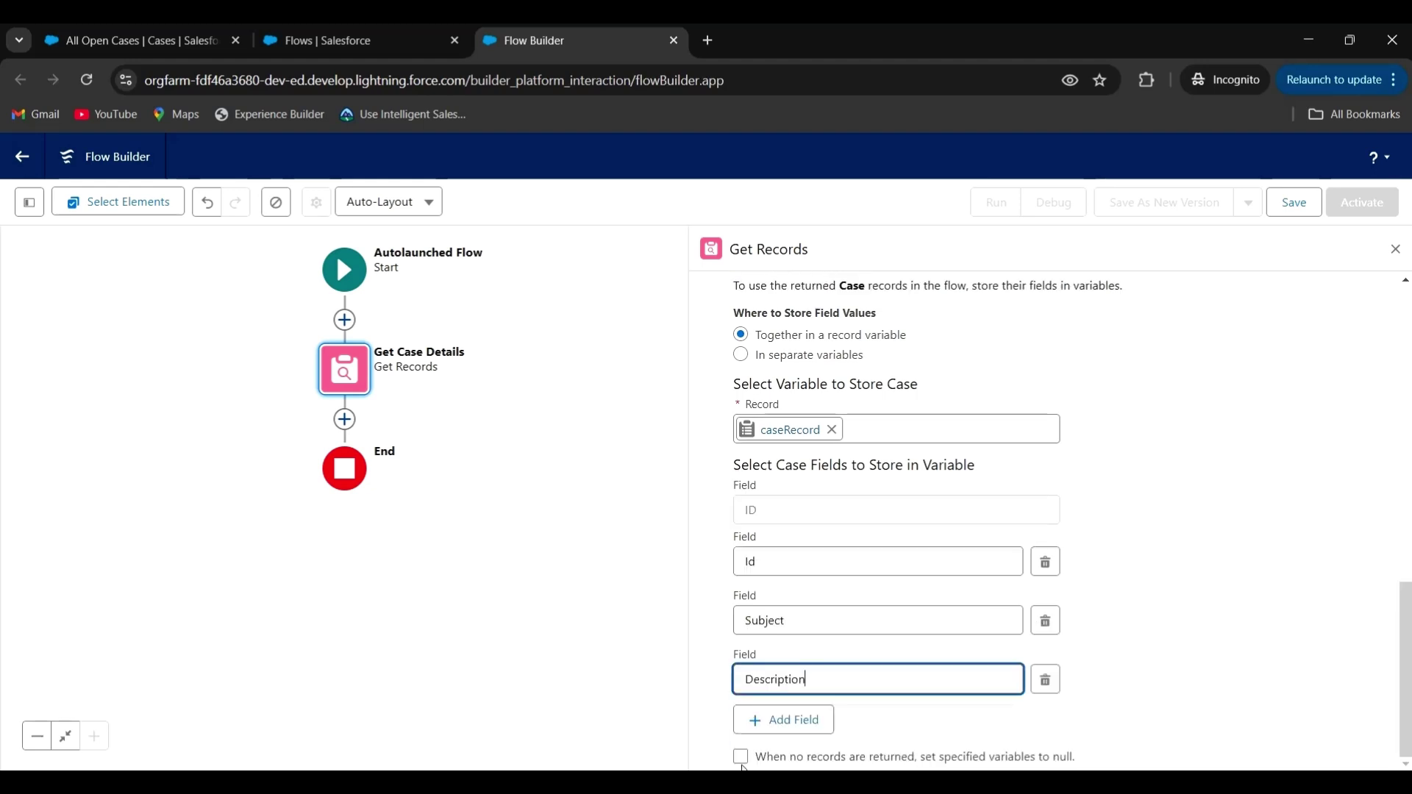
{"action": "left_click", "coordinate": [791, 728]}
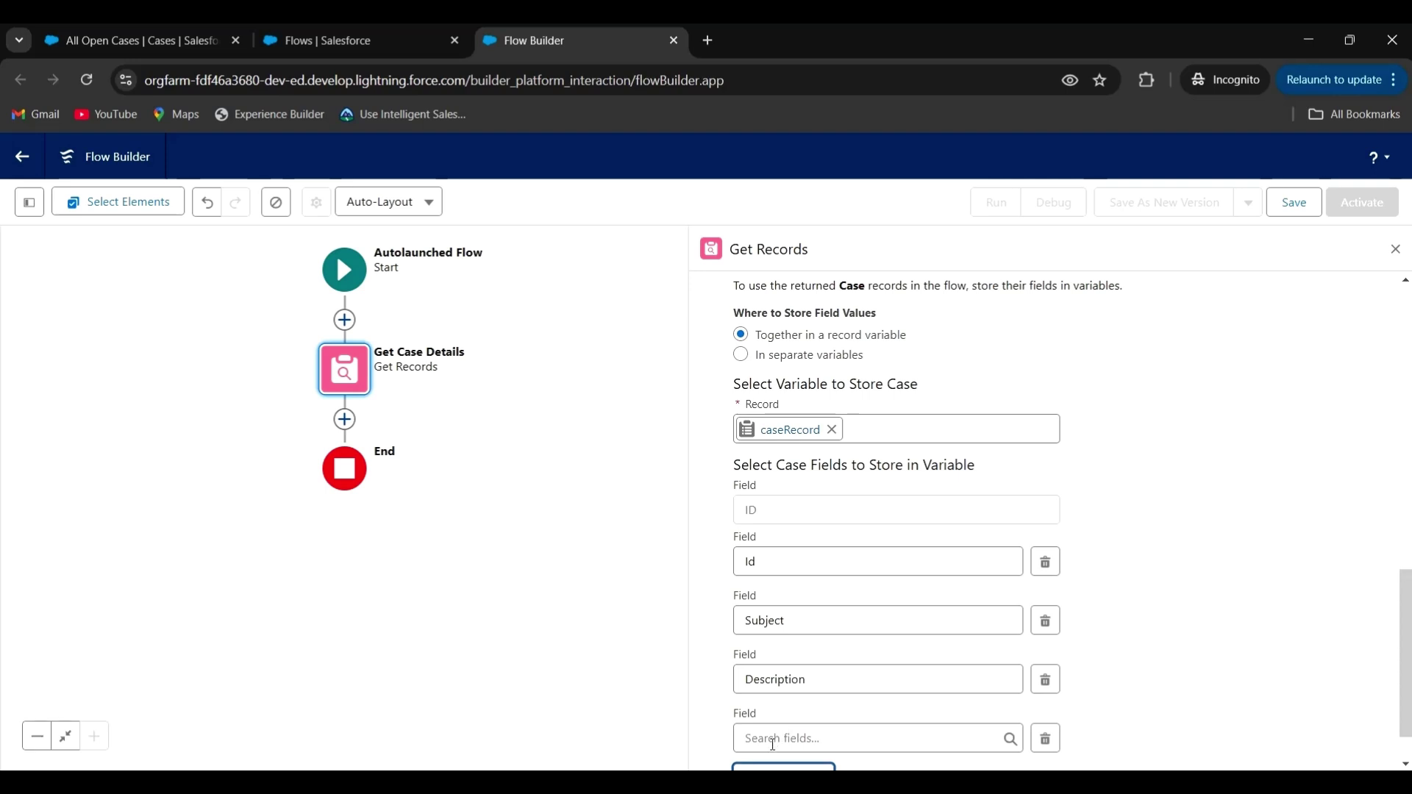
{"action": "left_click", "coordinate": [774, 743]}
{"action": "type", "text": "stat"}
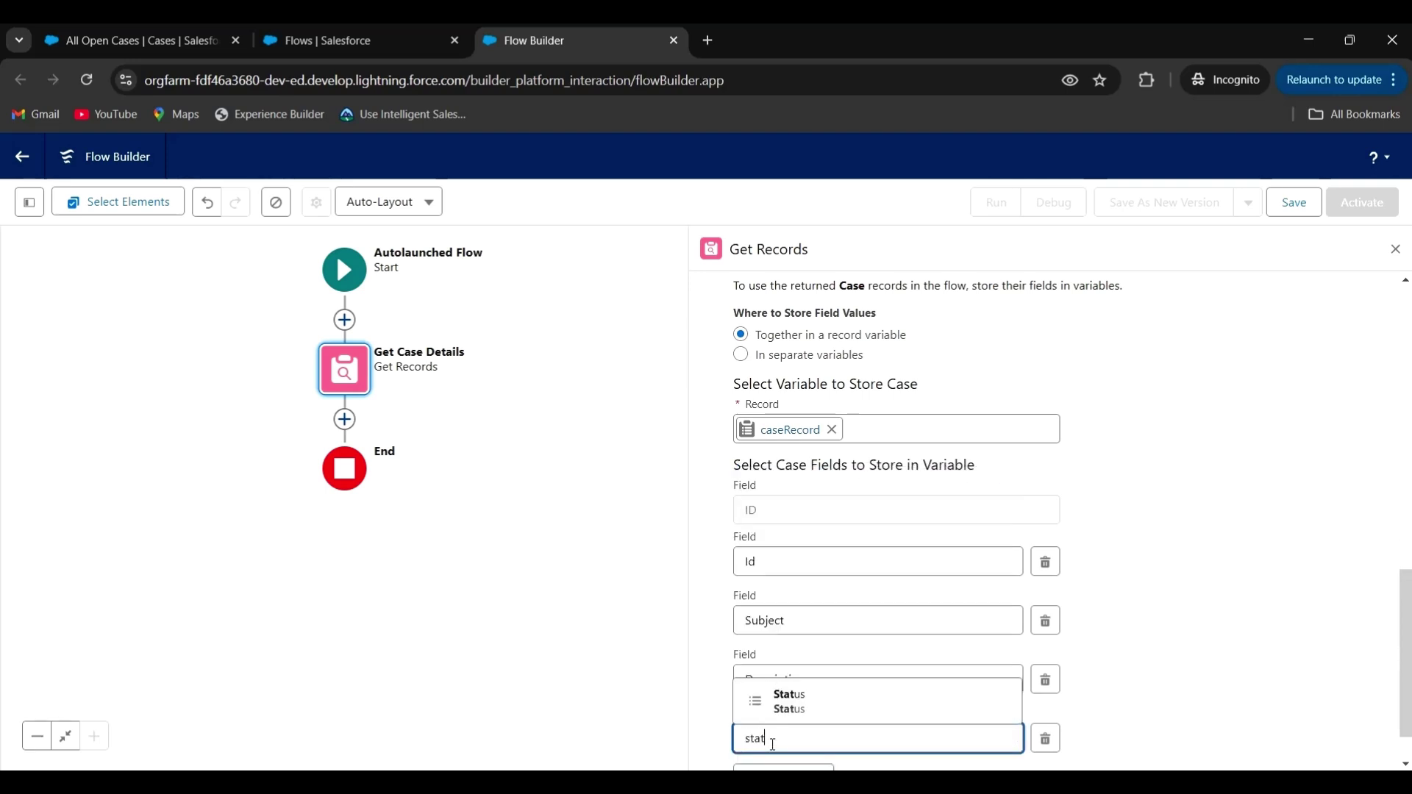
{"action": "type", "text": "us"}
{"action": "left_click", "coordinate": [801, 712]}
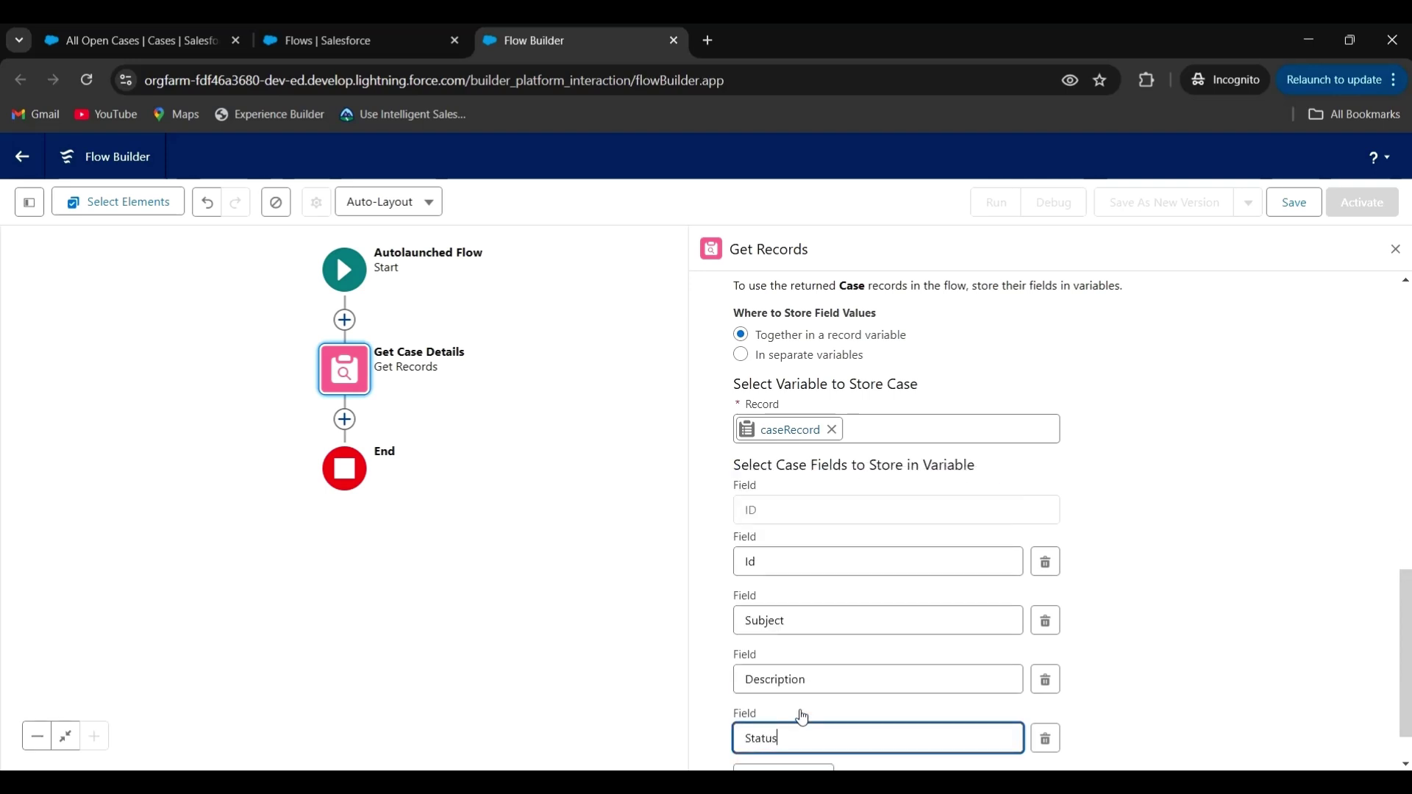
{"action": "left_click_drag", "start_coordinate": [1409, 601], "coordinate": [1397, 706]}
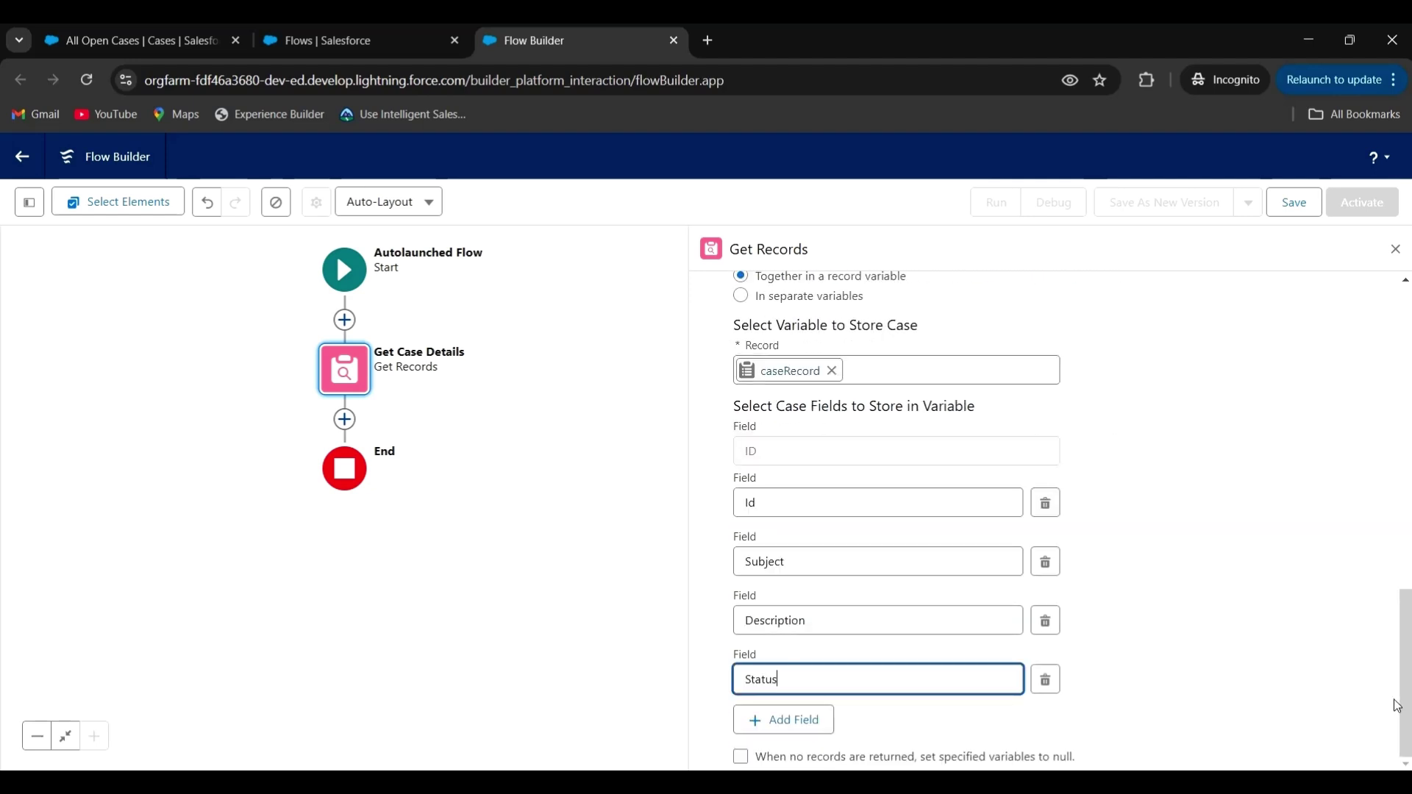
{"action": "left_click", "coordinate": [742, 758]}
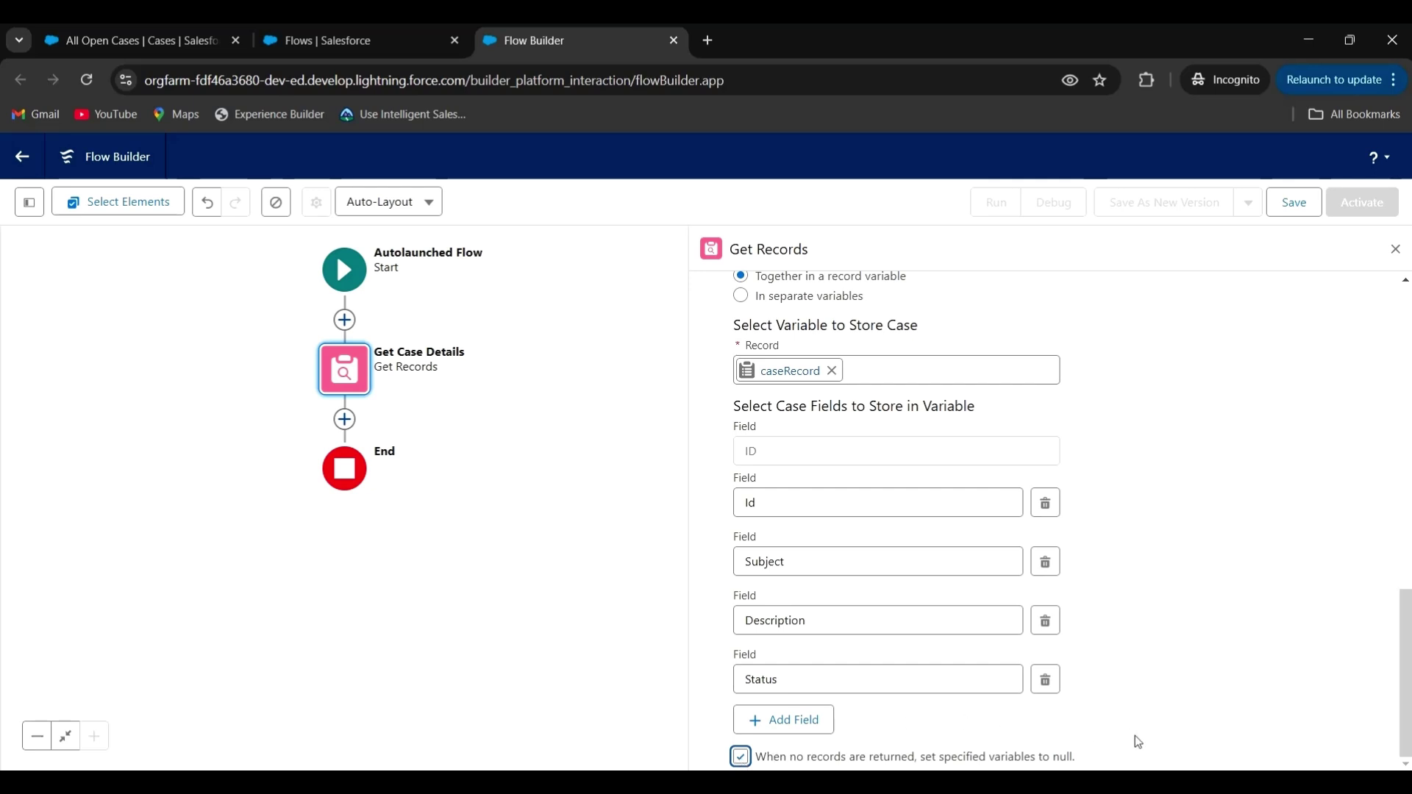
- Save the flow as "Get Case Details By Case Number" with description "Display case details for the given case number", and activate it
{"action": "left_click", "coordinate": [1292, 204]}
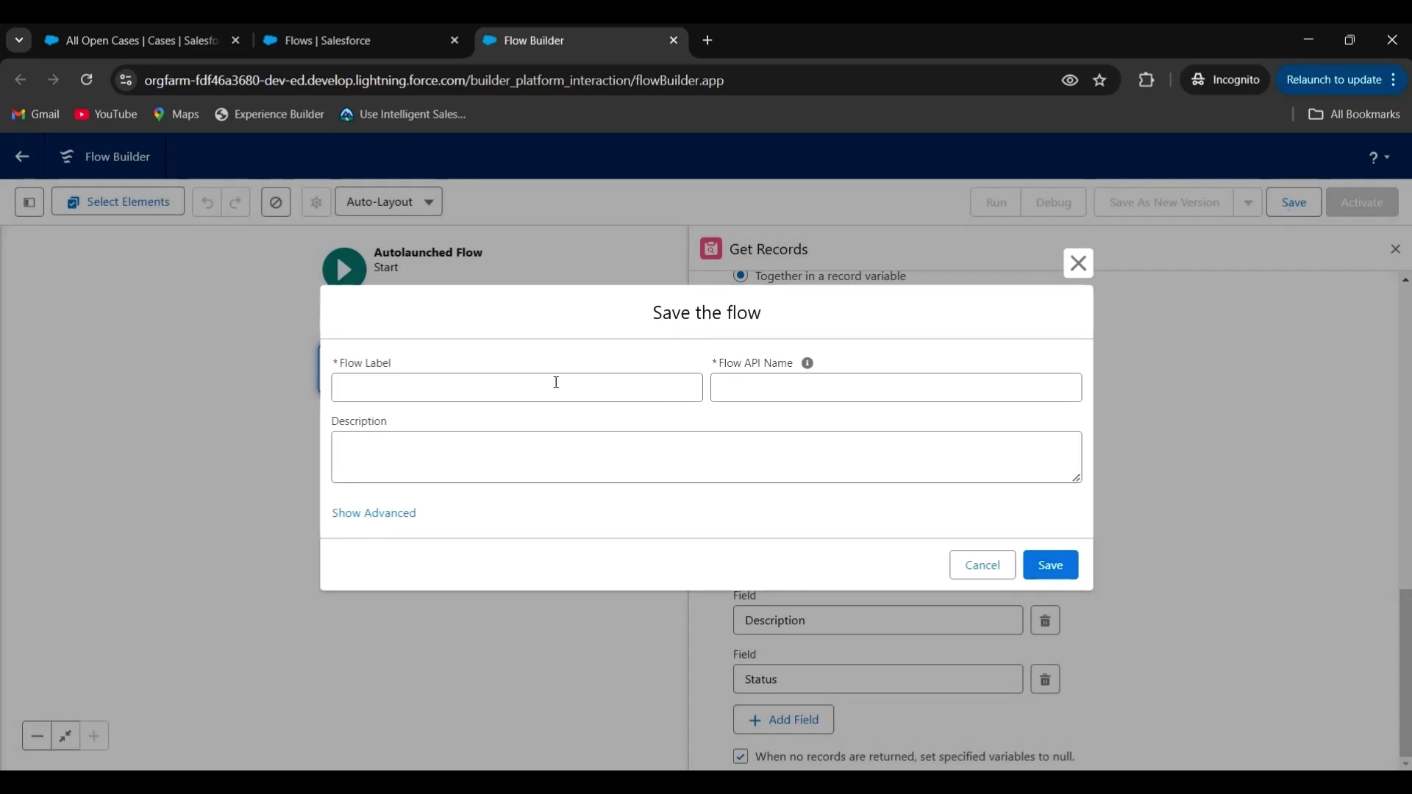
{"action": "left_click", "coordinate": [551, 387]}
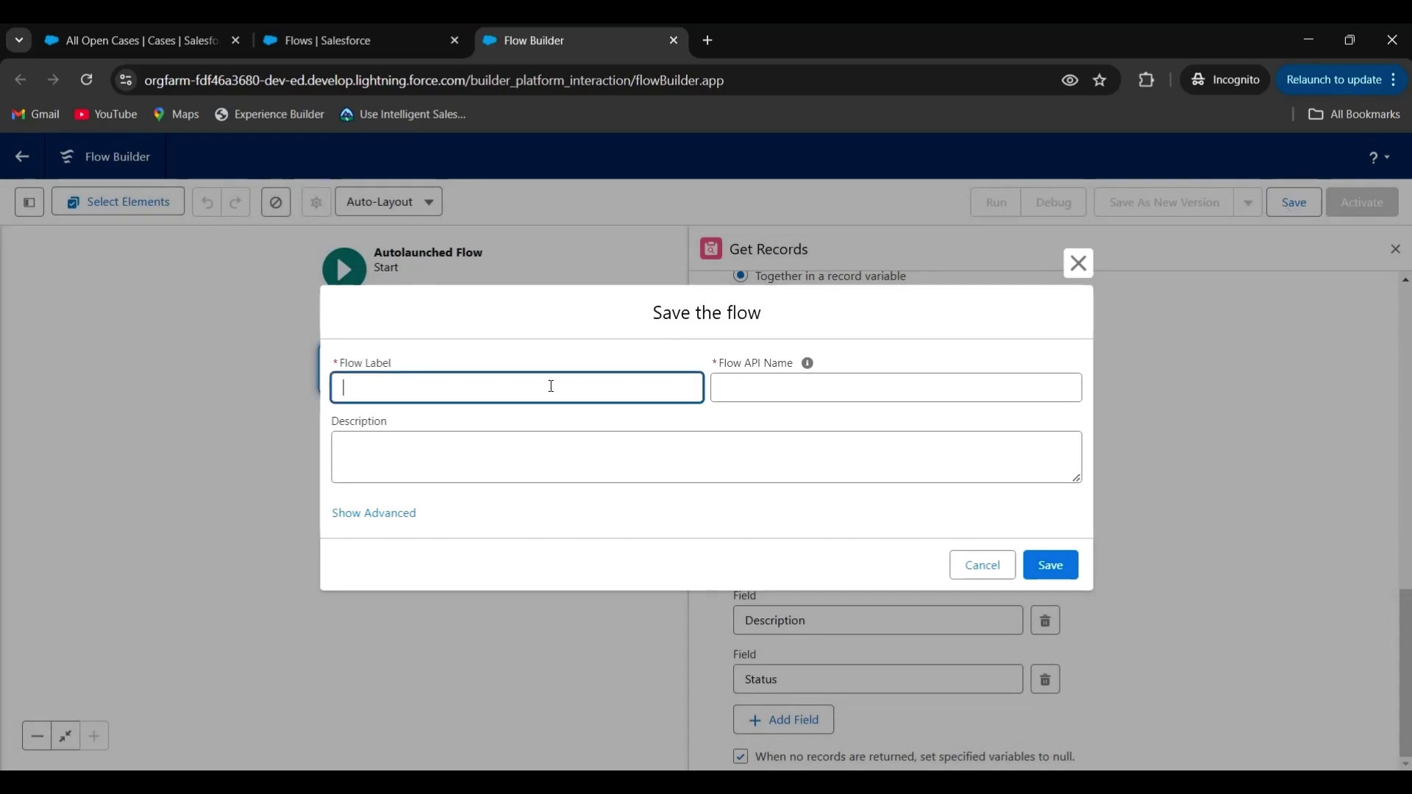
{"action": "type", "text": "Get Case Details By Case Number"}
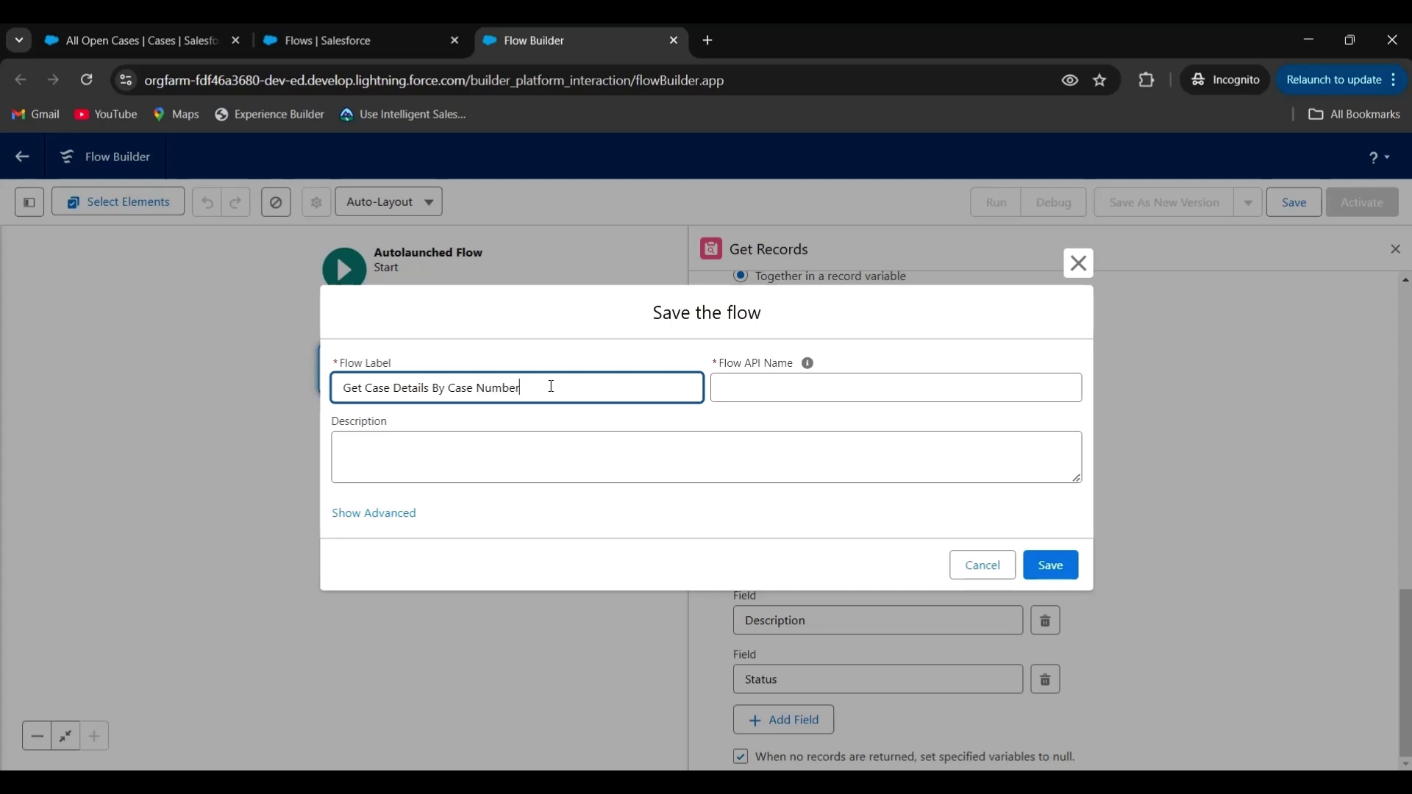
{"action": "left_click", "coordinate": [729, 389]}
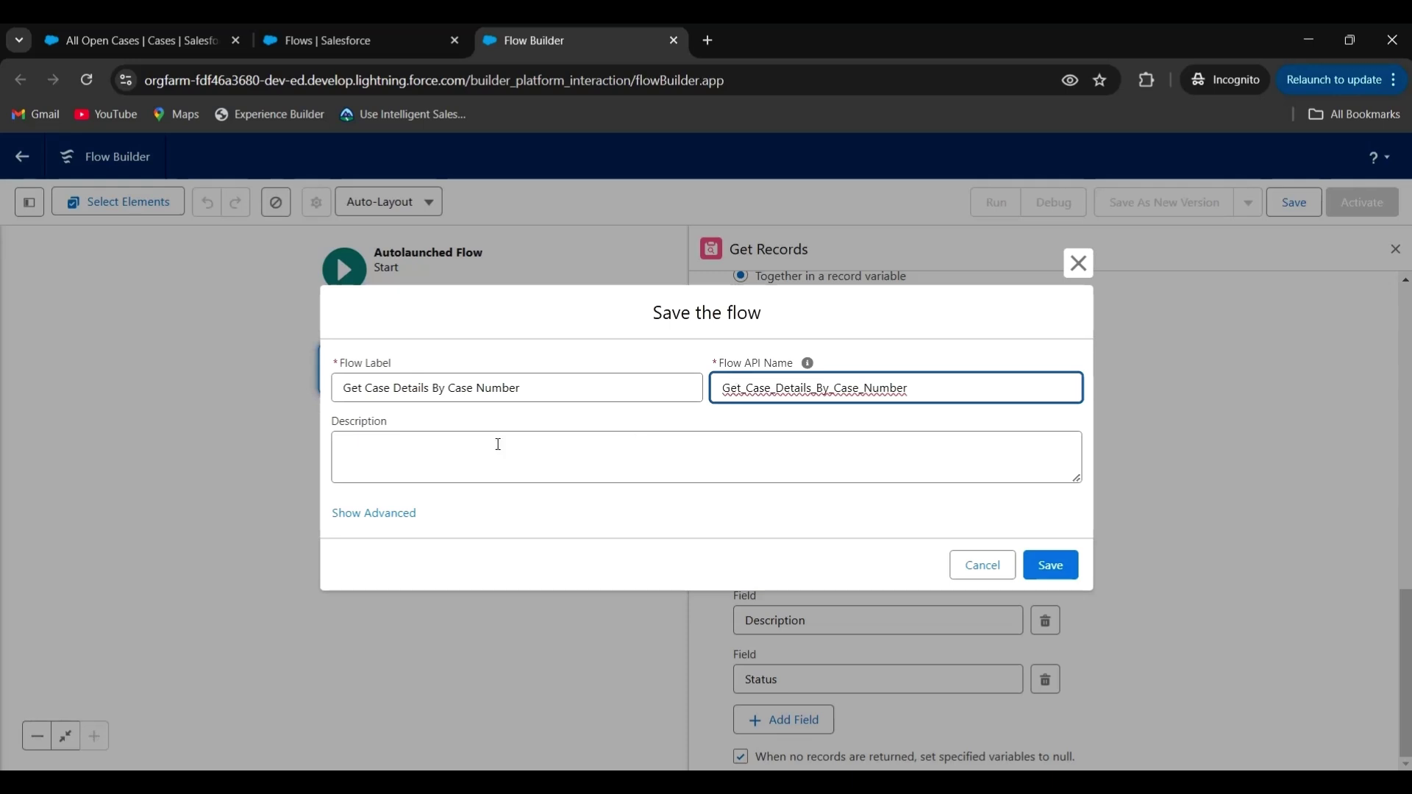
{"action": "left_click", "coordinate": [437, 452]}
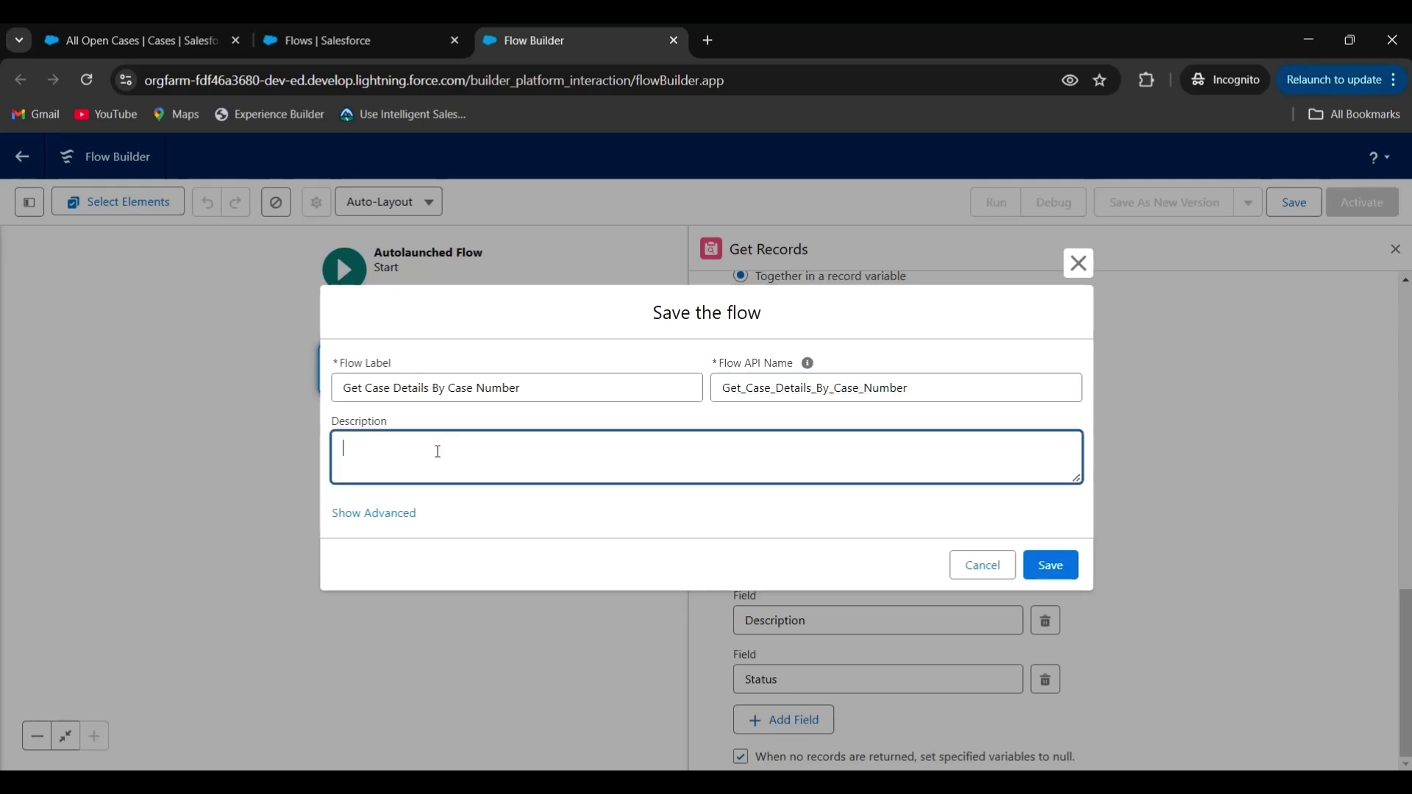
{"action": "type", "text": "Display case details for the given "}
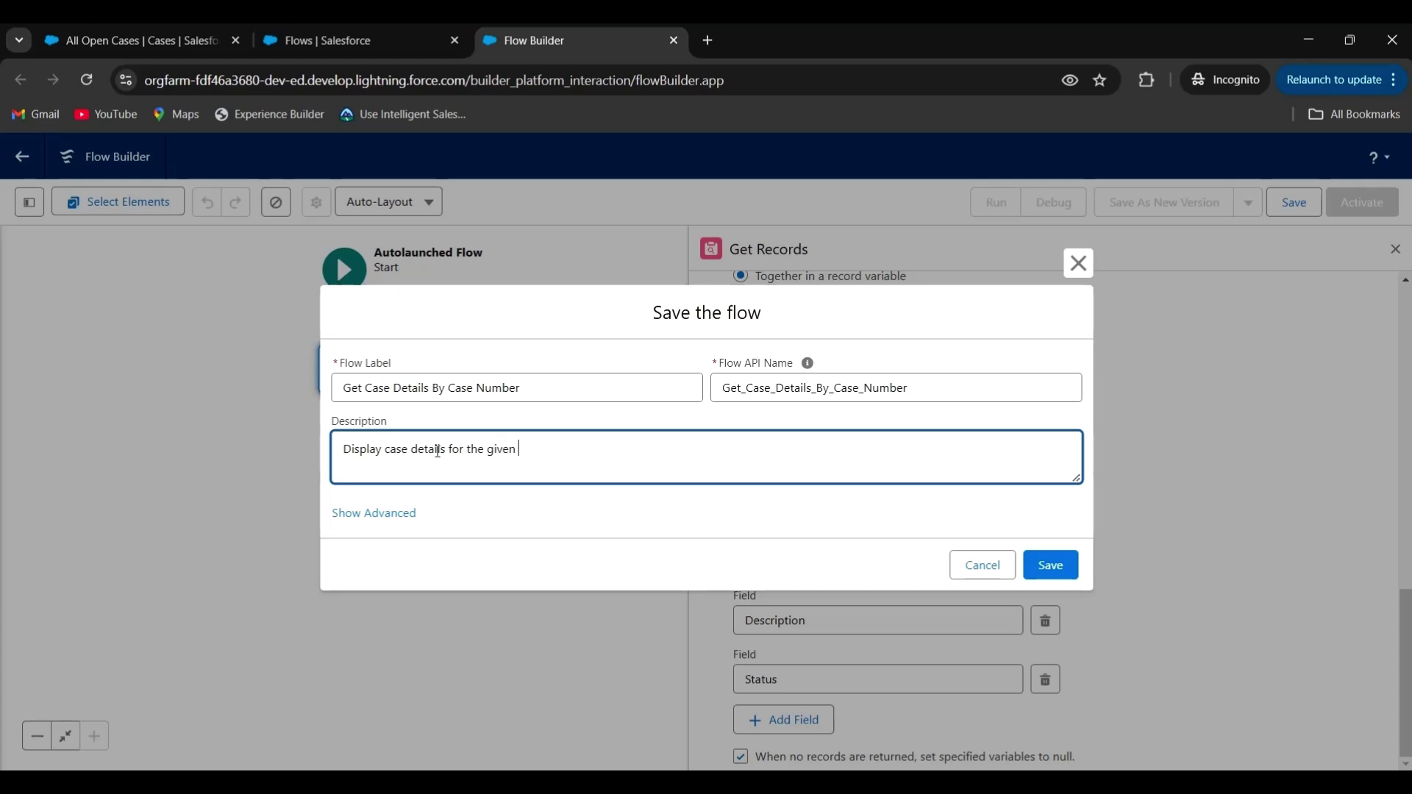
{"action": "type", "text": "case number"}
{"action": "left_click", "coordinate": [1051, 571]}
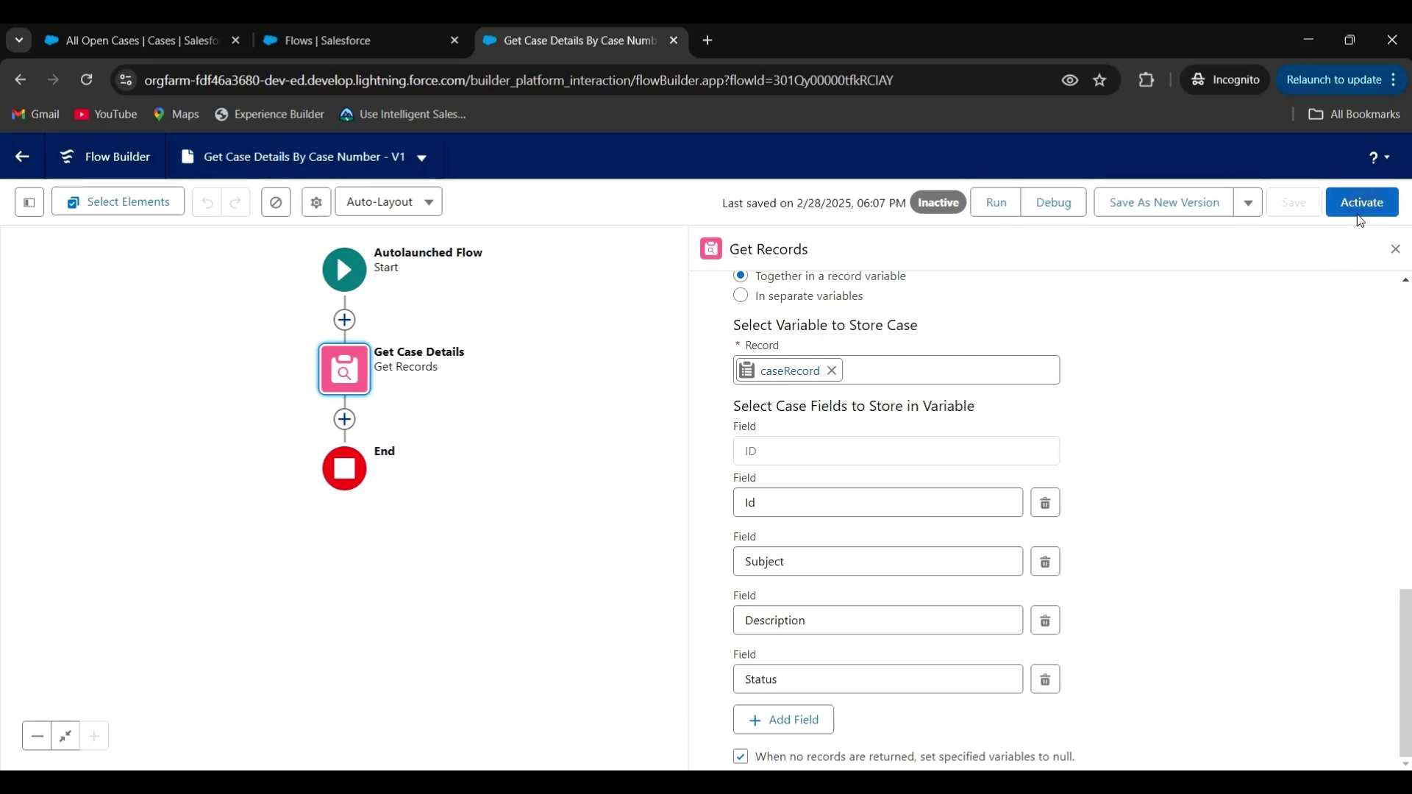
{"action": "left_click", "coordinate": [1361, 219]}
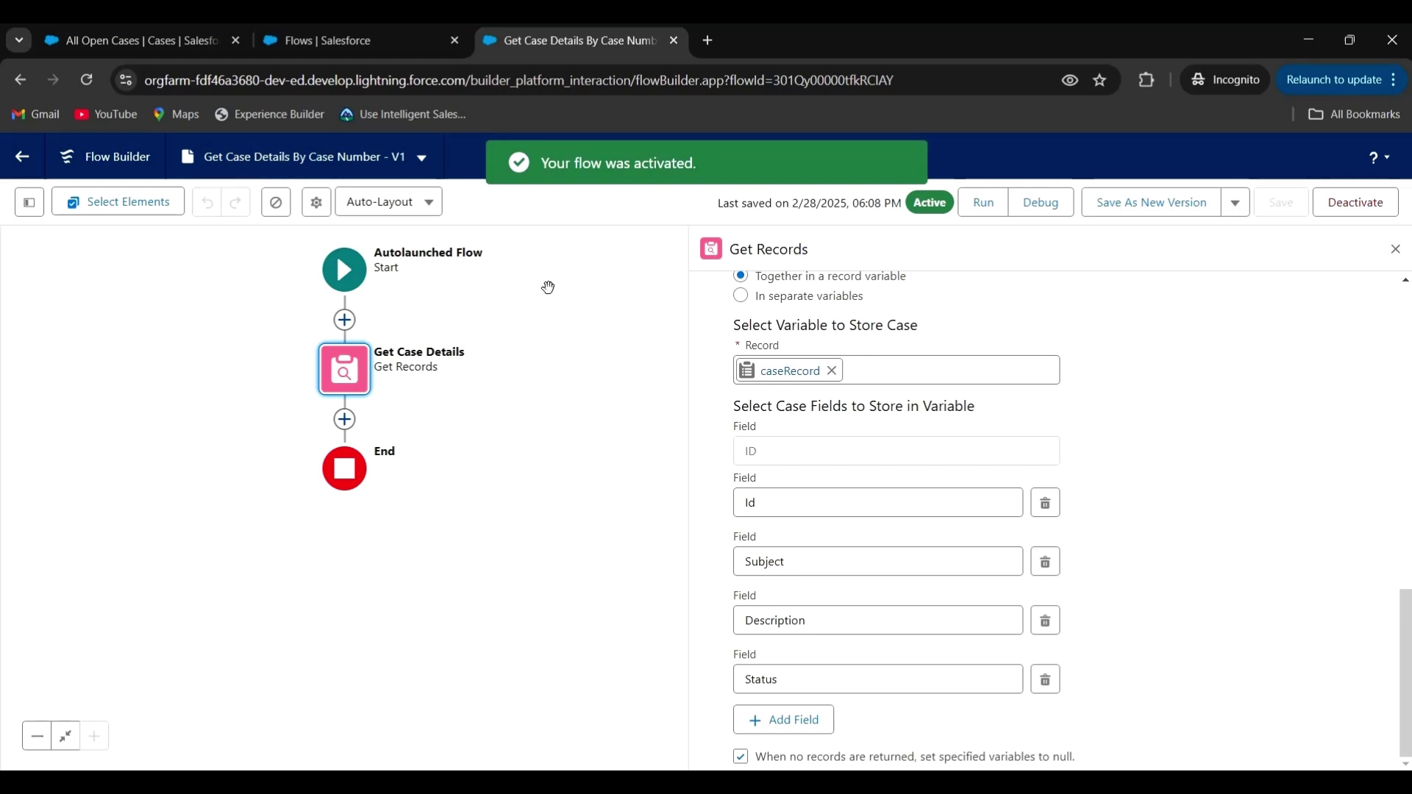
- Return to Salesforce Setup, search for "agent", and open the Agent Actions page
{"action": "left_click", "coordinate": [351, 41]}
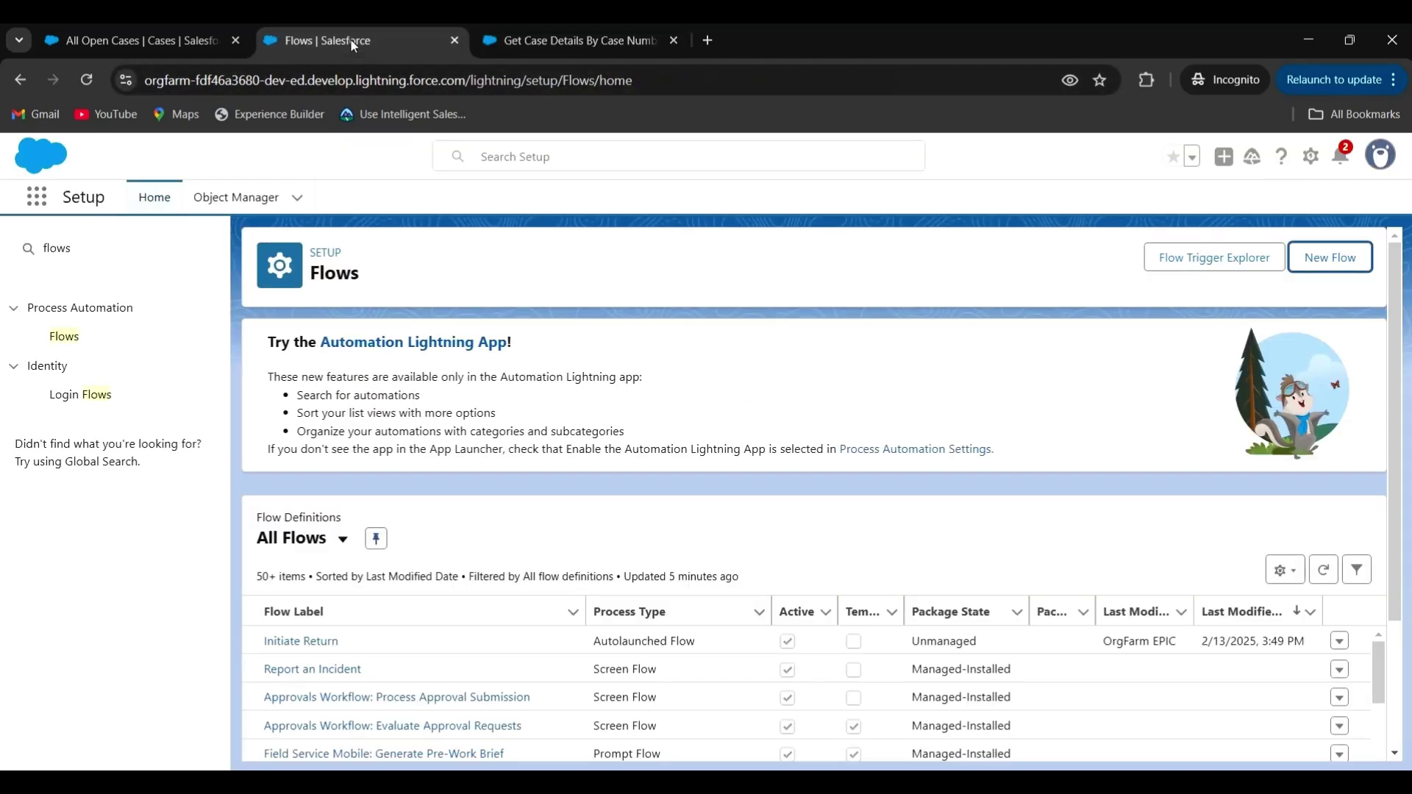
{"action": "left_click", "coordinate": [99, 248]}
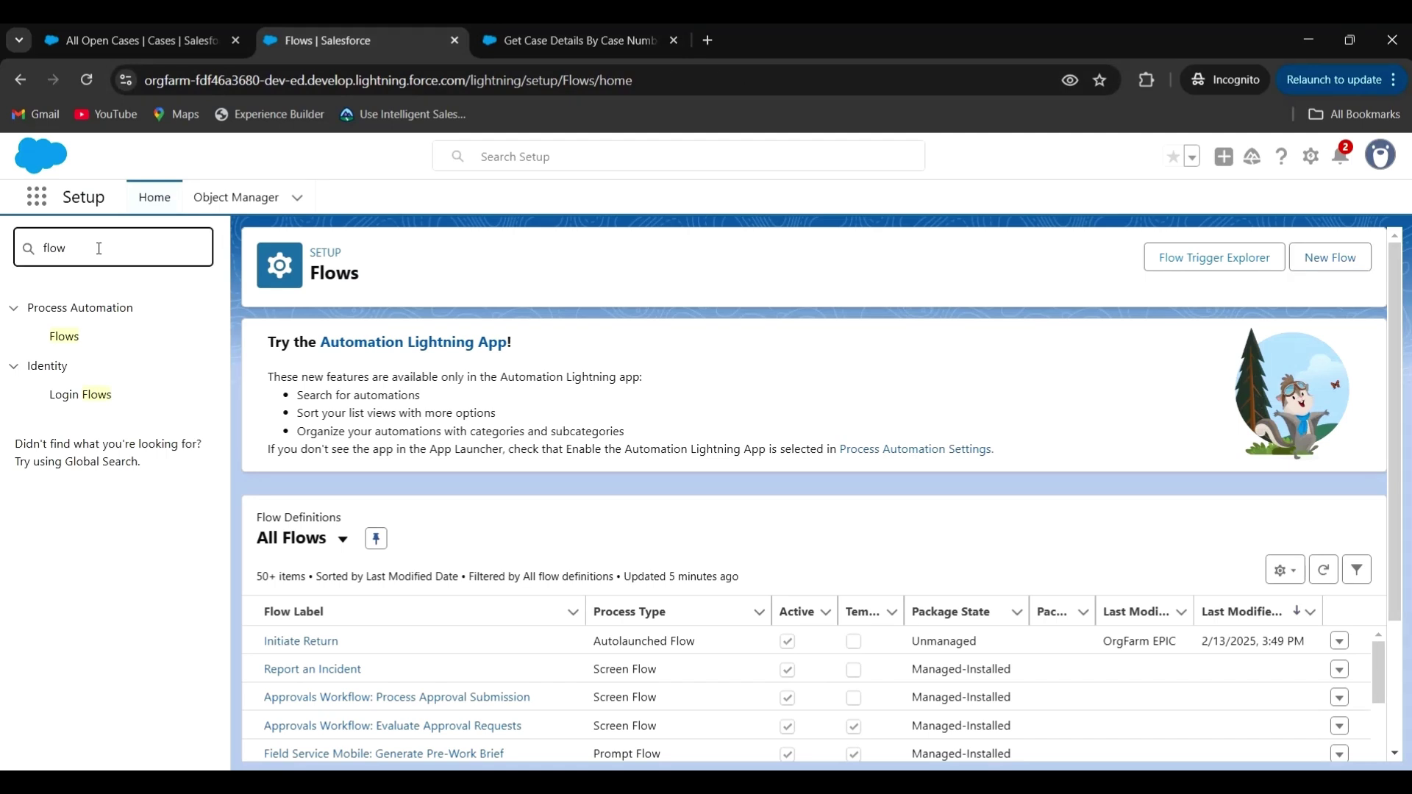
{"action": "key", "text": "BackSpace"}
{"action": "key", "text": "BackSpace"}
{"action": "key", "text": "BackSpace"}
{"action": "key", "text": "BackSpace"}
{"action": "type", "text": "a"}
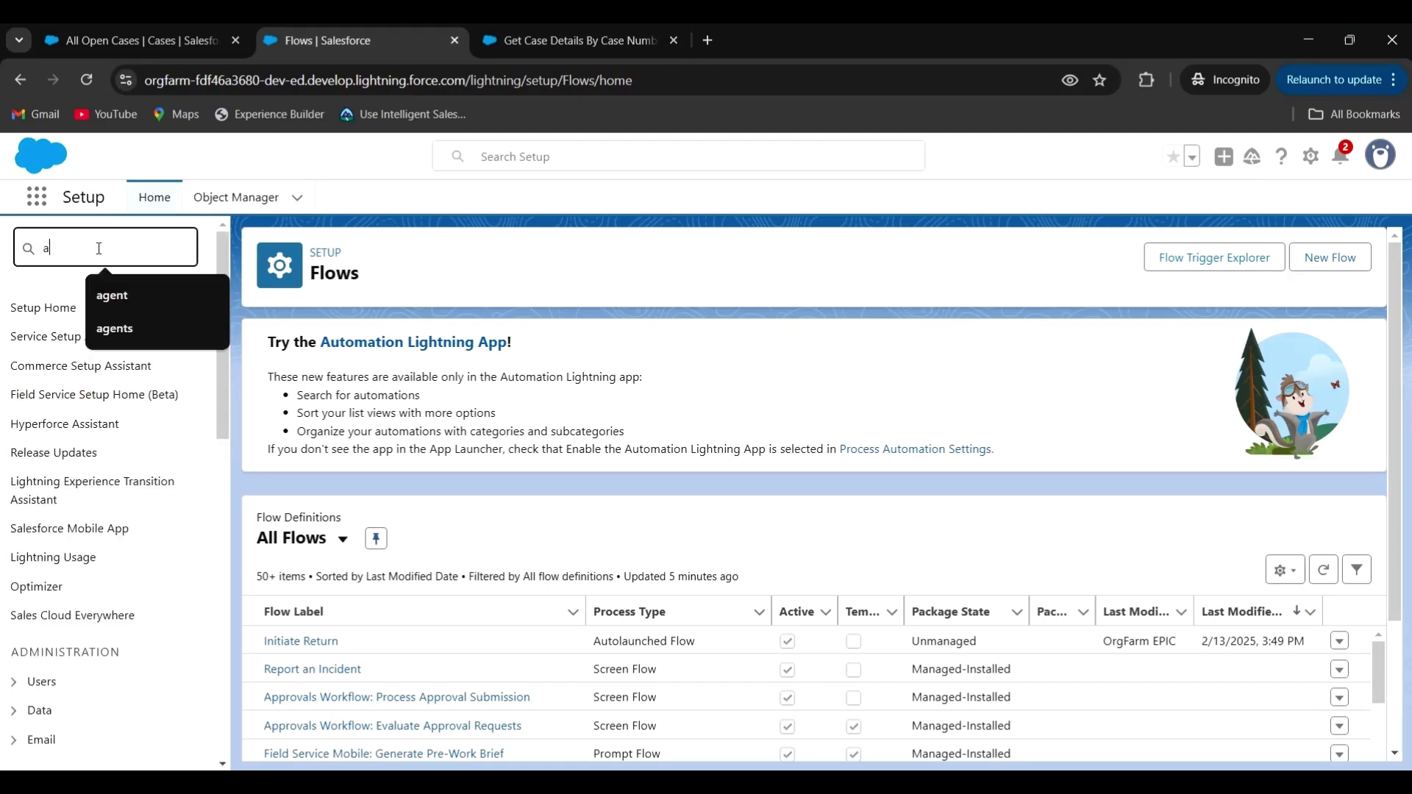
{"action": "type", "text": "gent"}
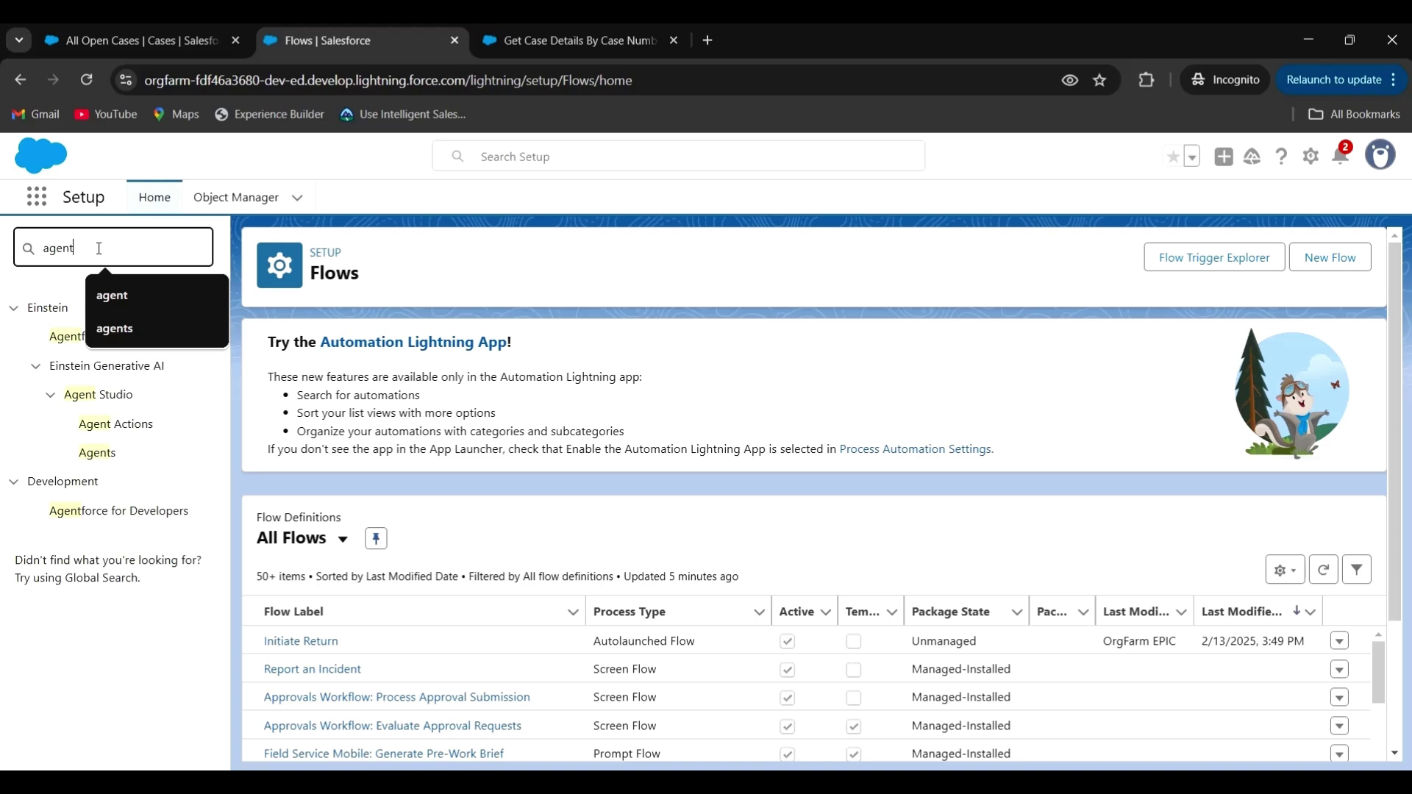
{"action": "left_click", "coordinate": [129, 431]}
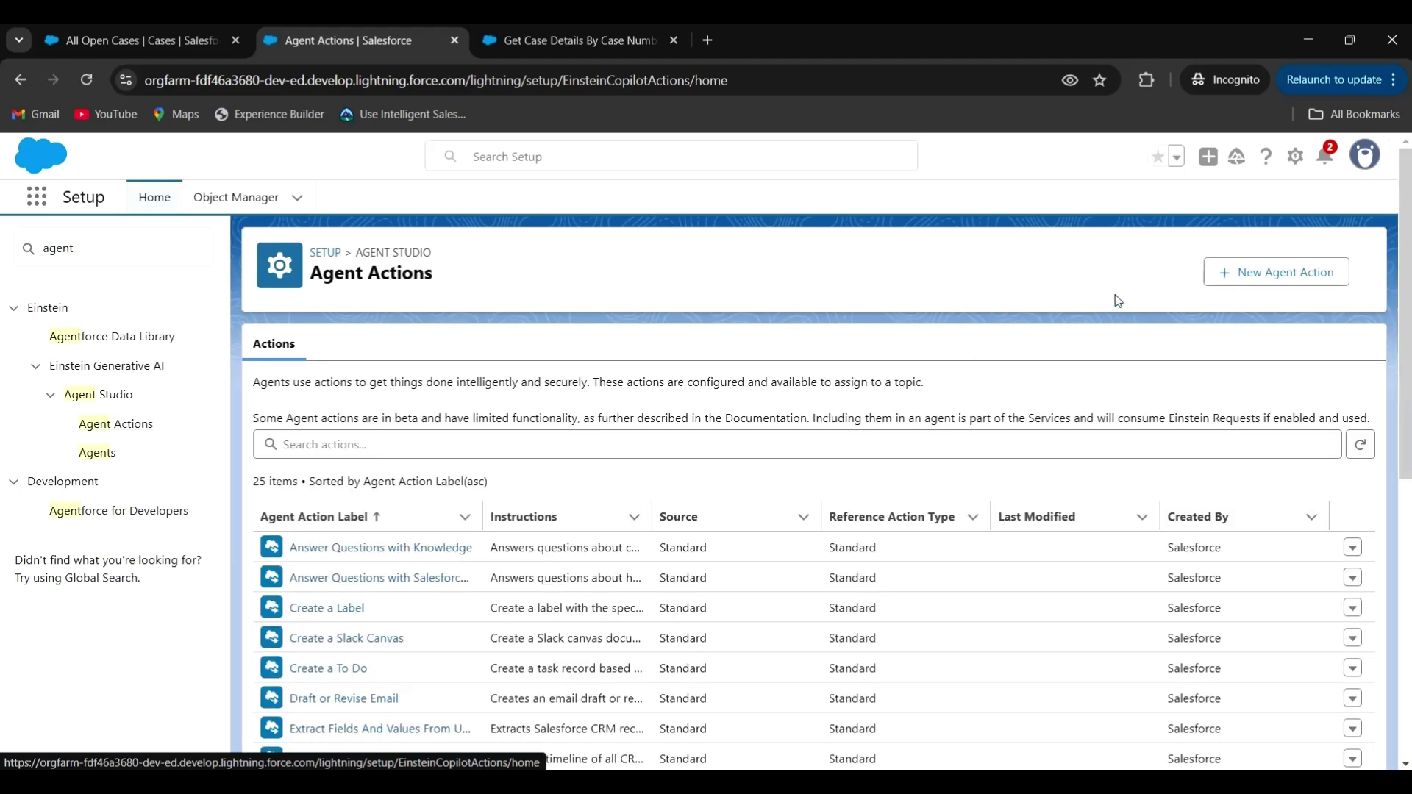
- Start a new agent action of reference type Flow based on Get Case Details By Case Number, and proceed to its configuration
{"action": "left_click", "coordinate": [1283, 277]}
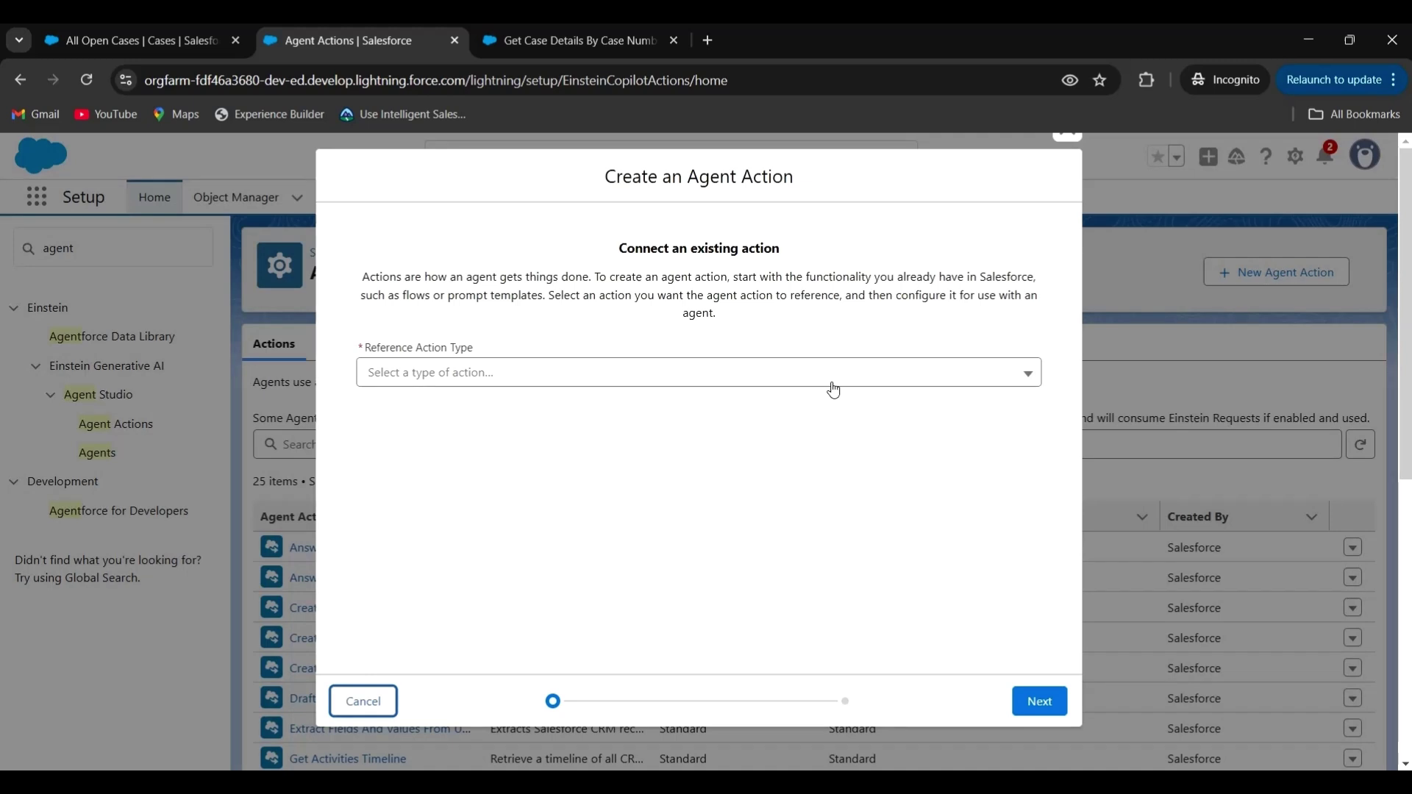
{"action": "left_click", "coordinate": [659, 378]}
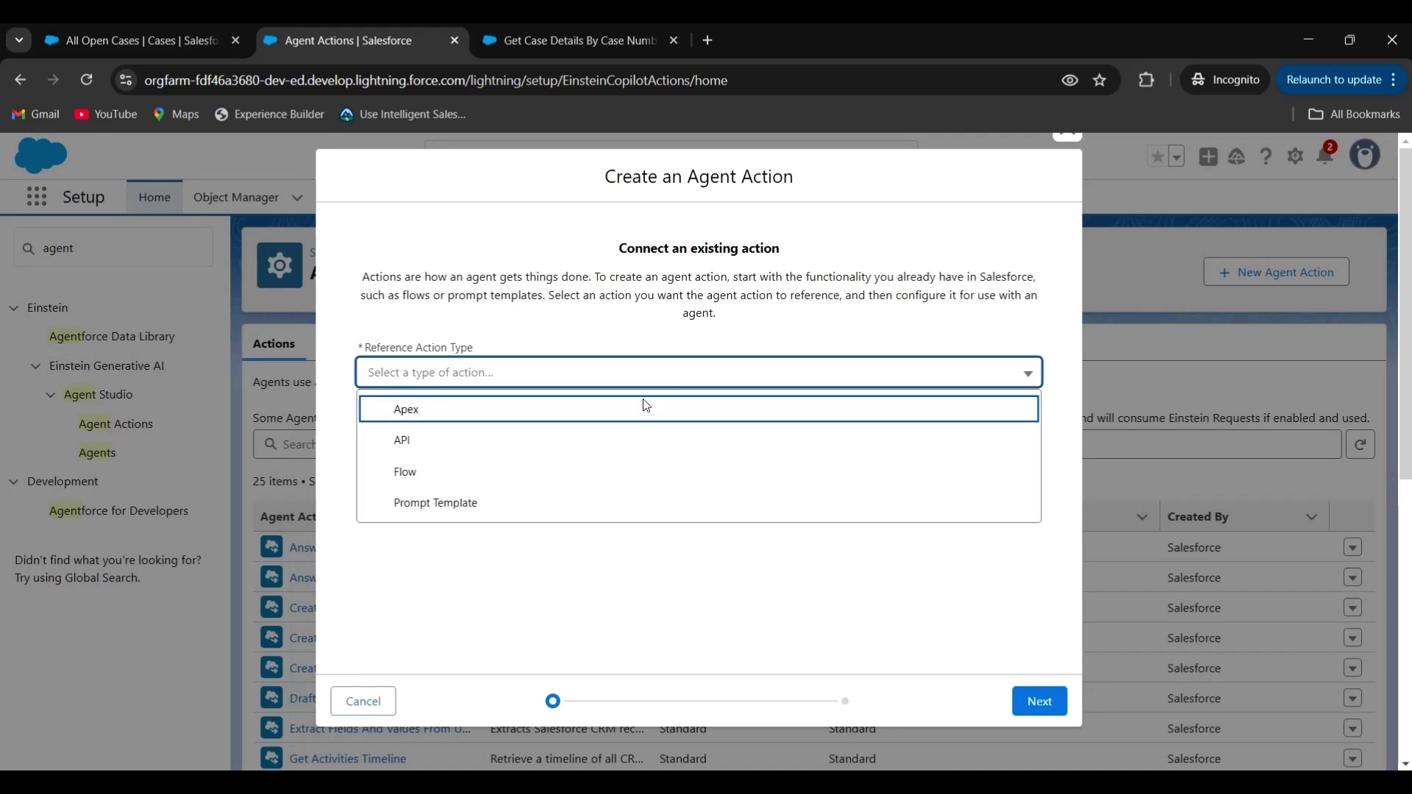
{"action": "left_click", "coordinate": [618, 484]}
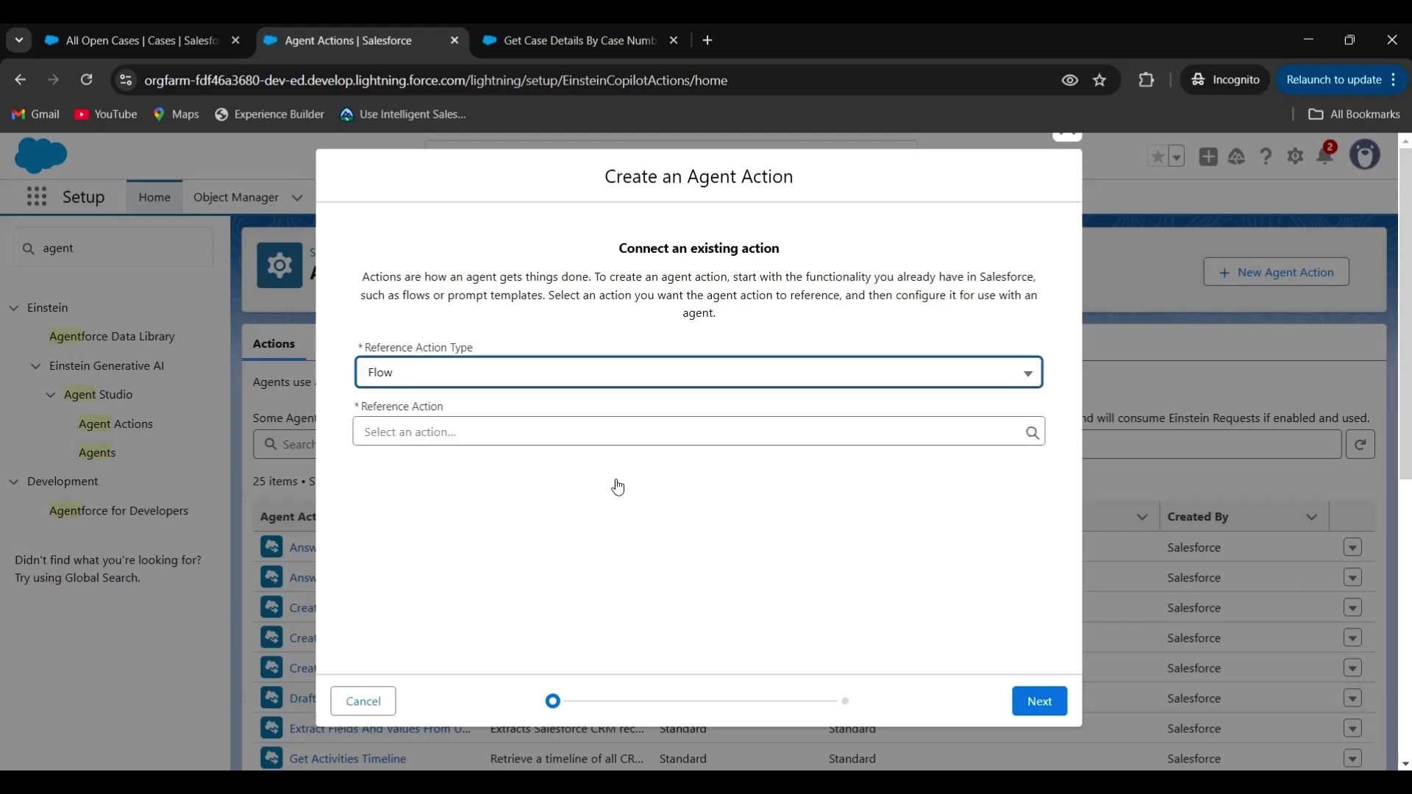
{"action": "left_click", "coordinate": [494, 432]}
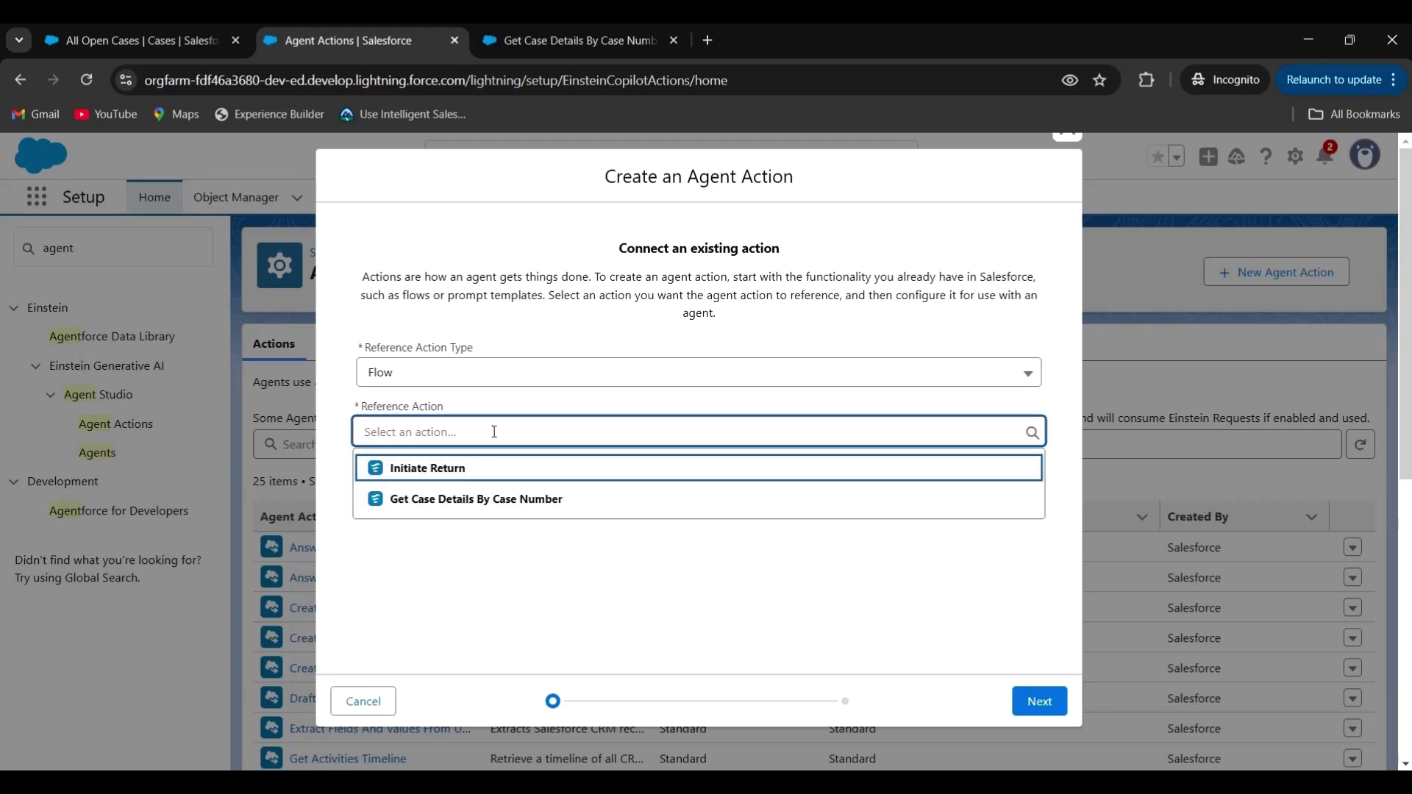
{"action": "left_click", "coordinate": [521, 508]}
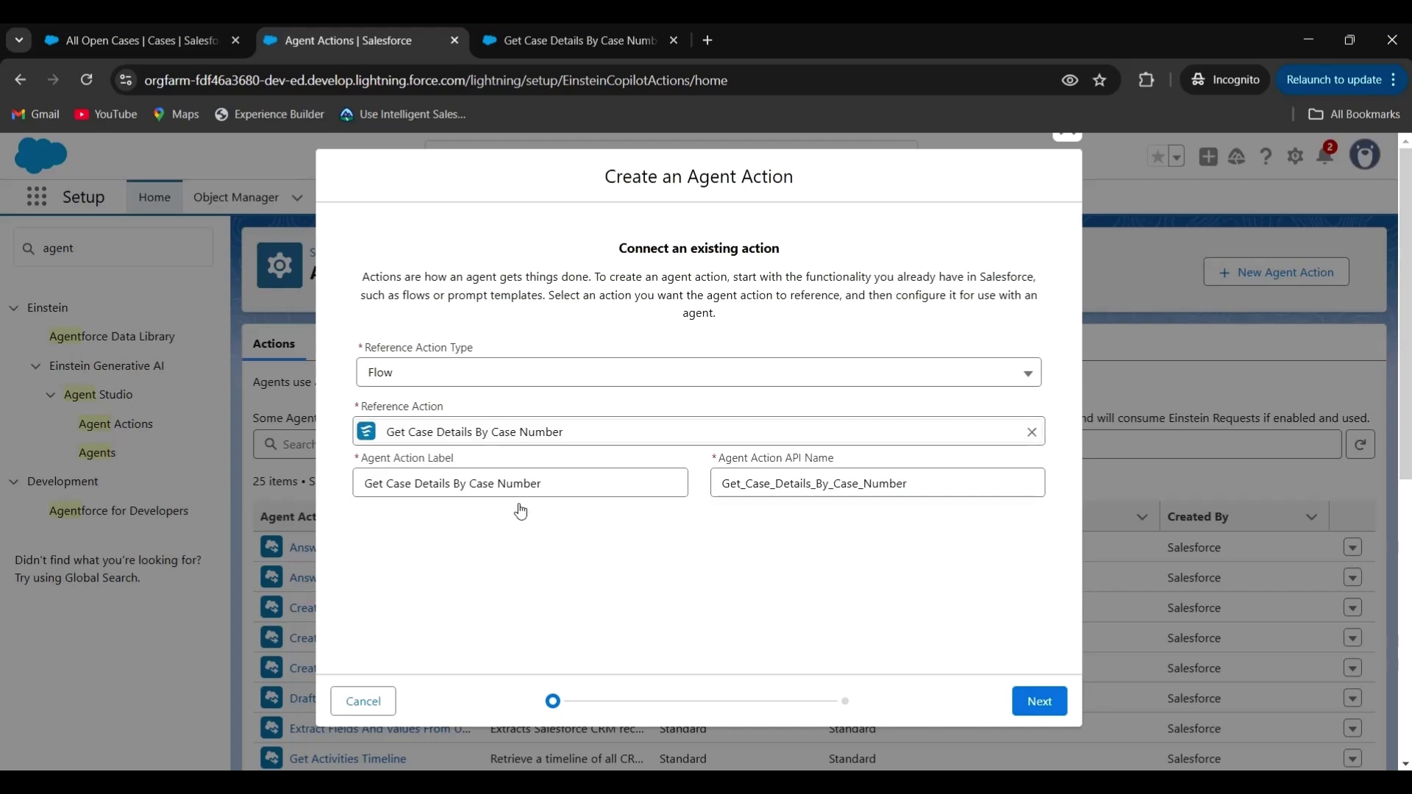
{"action": "left_click", "coordinate": [1040, 706]}
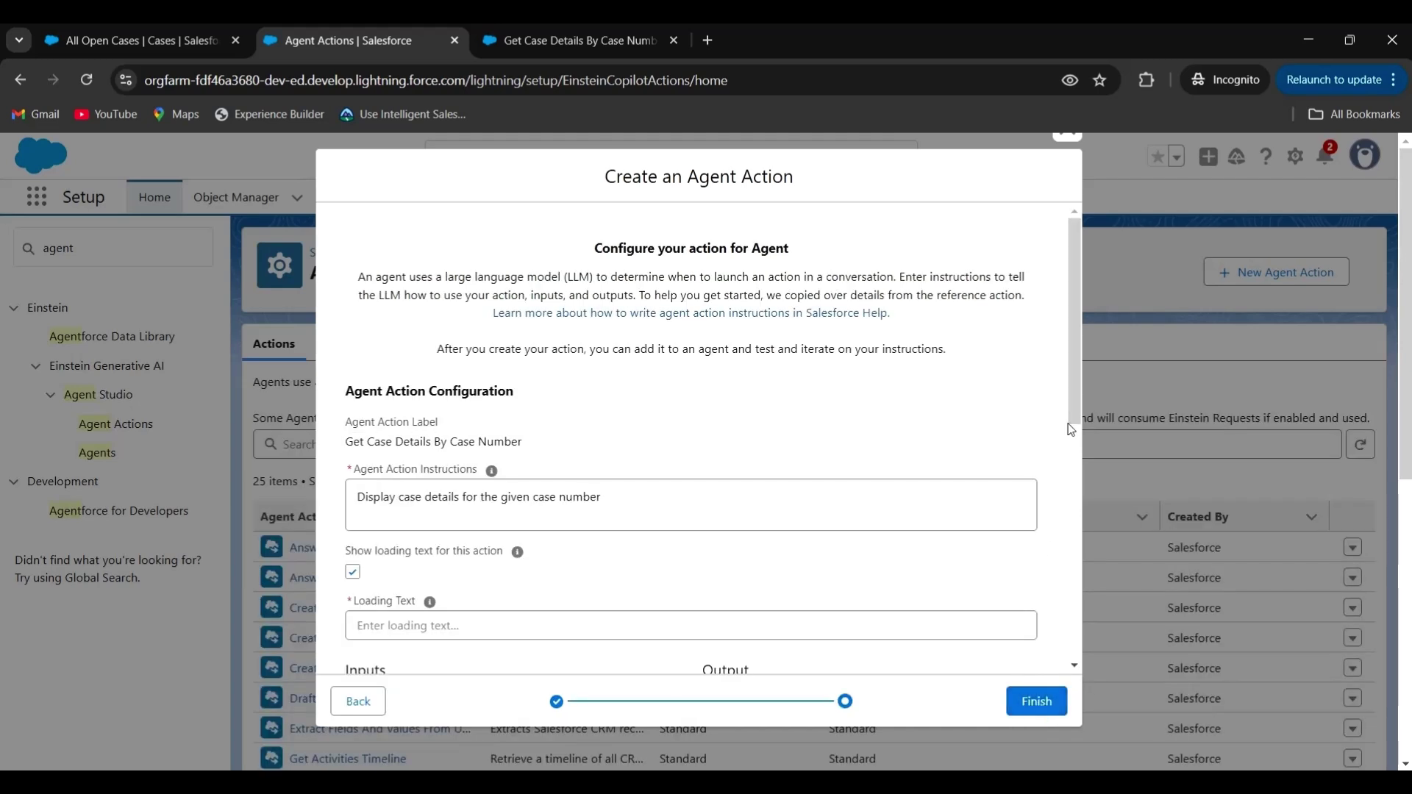
- Disable the loading text for the Get Case Details By Case Number action
{"action": "left_click_drag", "start_coordinate": [1073, 405], "coordinate": [1071, 434]}
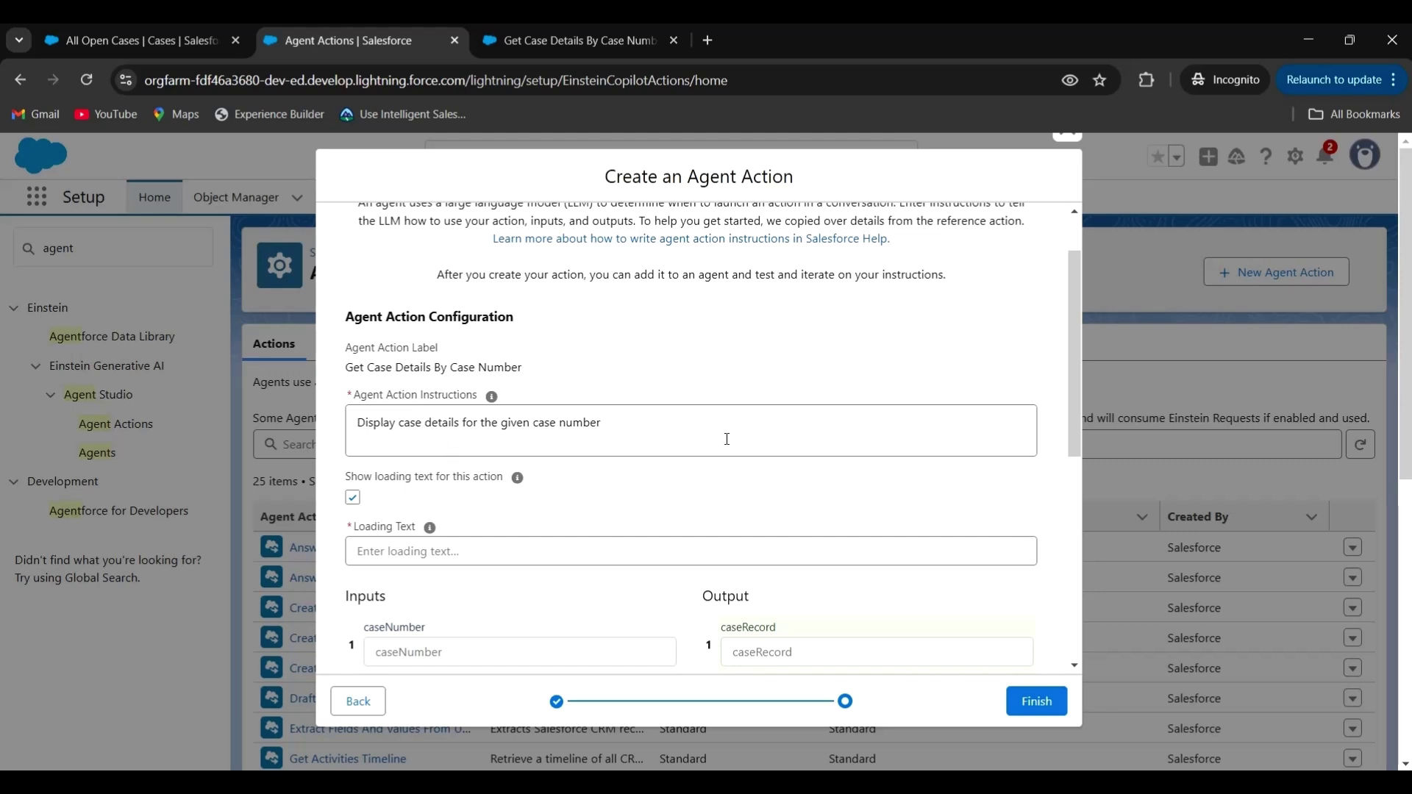
{"action": "left_click_drag", "start_coordinate": [1076, 419], "coordinate": [1066, 486]}
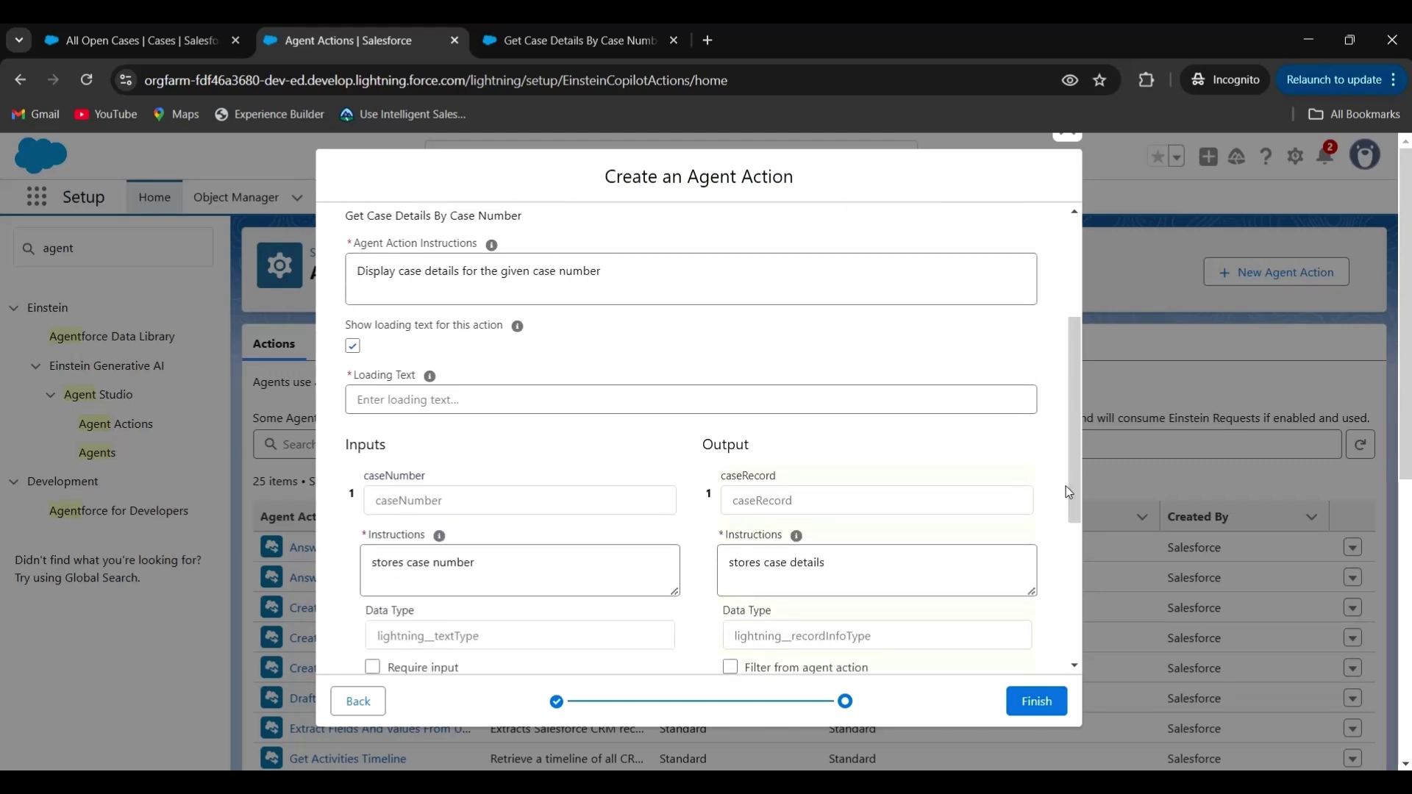
{"action": "left_click", "coordinate": [353, 347]}
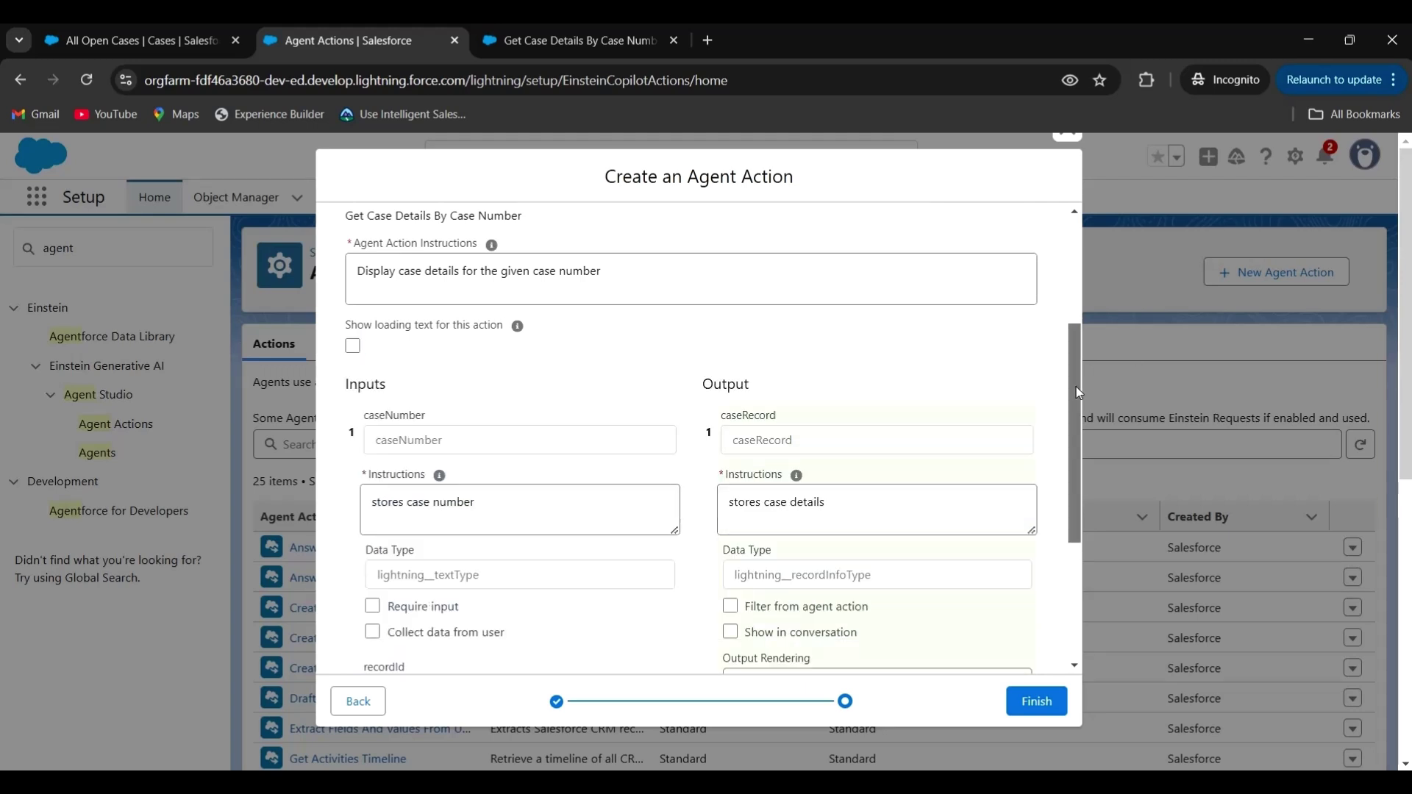
- Have the caseNumber input collect data from the user and show the caseRecord output in the conversation
{"action": "left_click_drag", "start_coordinate": [1076, 387], "coordinate": [1065, 453]}
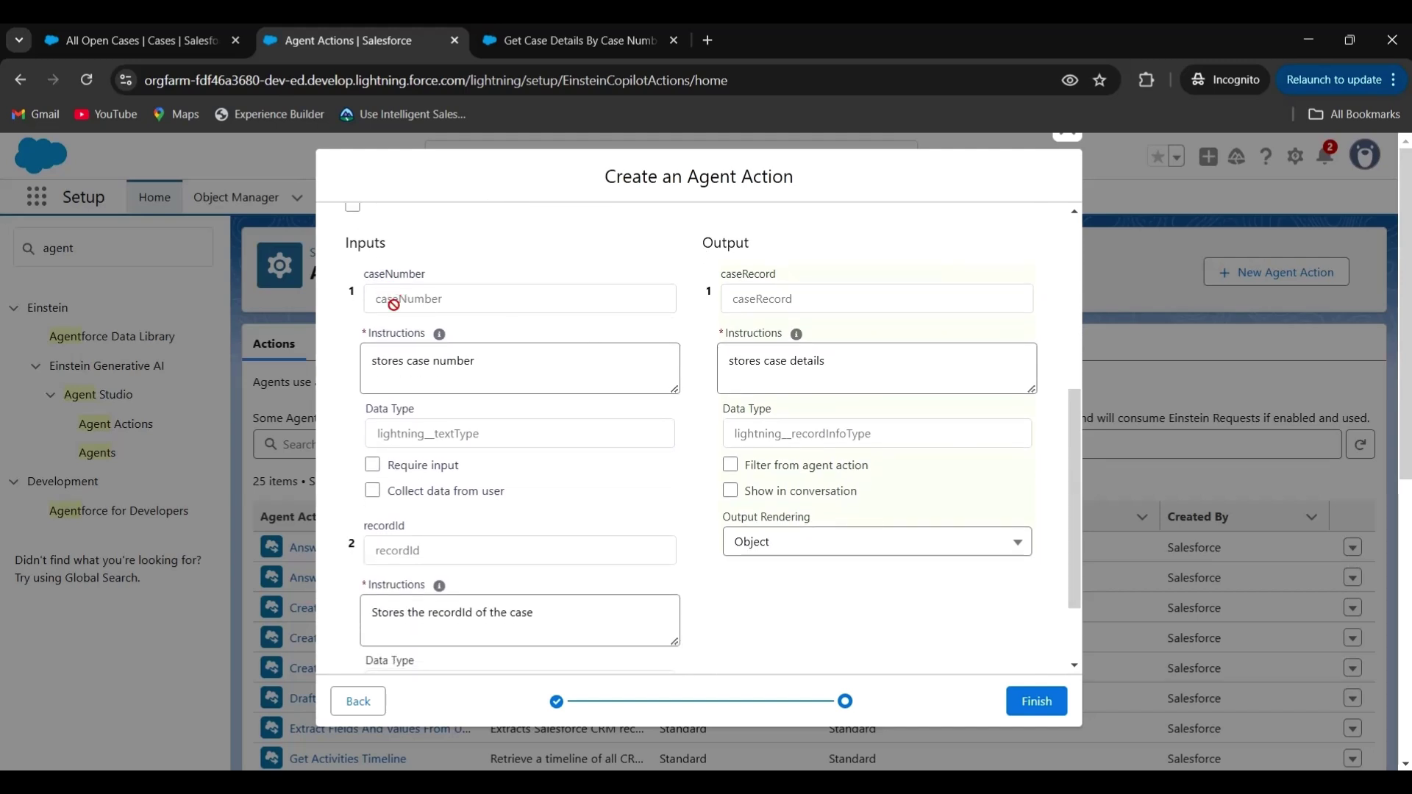
{"action": "left_click", "coordinate": [373, 492]}
{"action": "left_click_drag", "start_coordinate": [1075, 453], "coordinate": [1071, 532]}
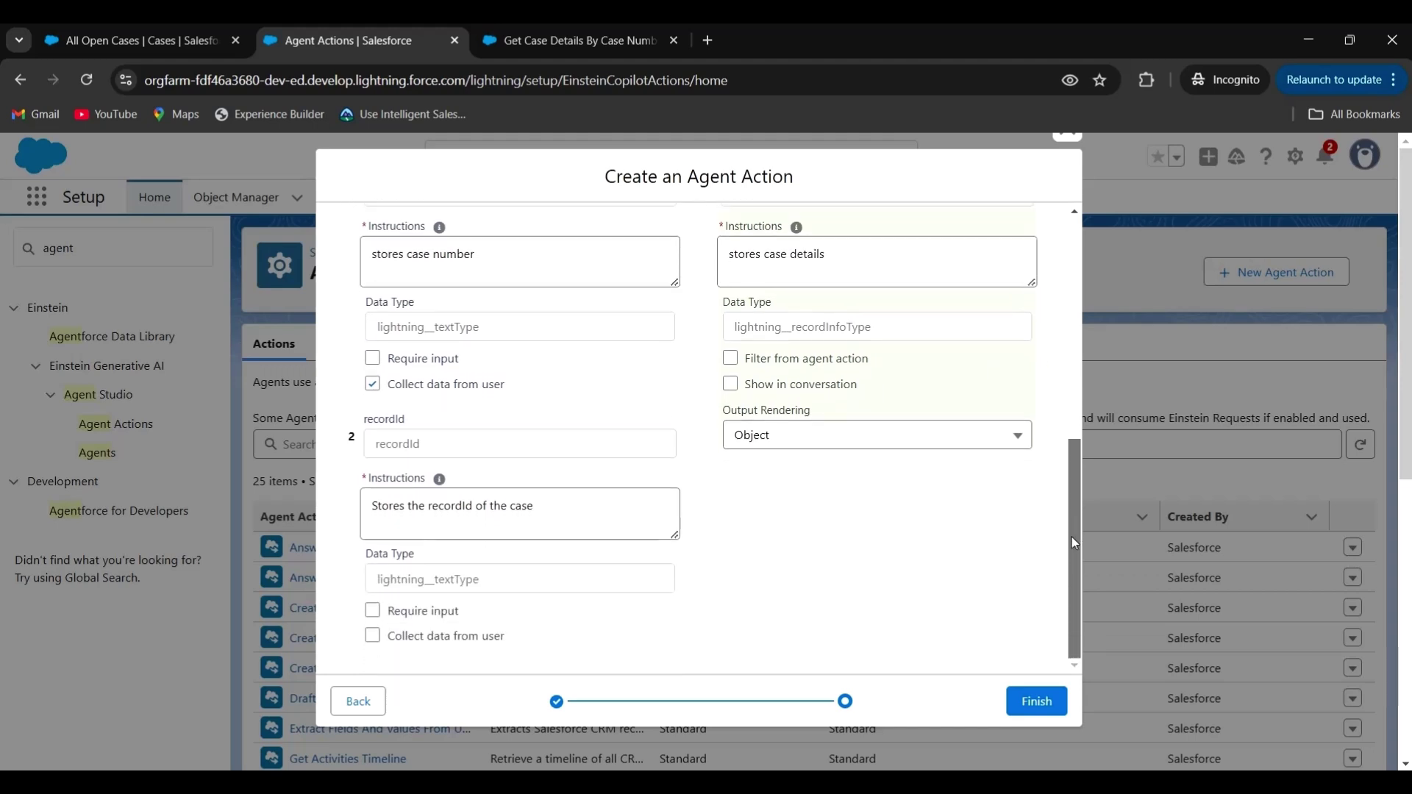
{"action": "scroll", "coordinate": [1065, 500], "scroll_direction": "up", "scroll_amount": 3}
{"action": "scroll", "coordinate": [1055, 427], "scroll_direction": "down", "scroll_amount": 1}
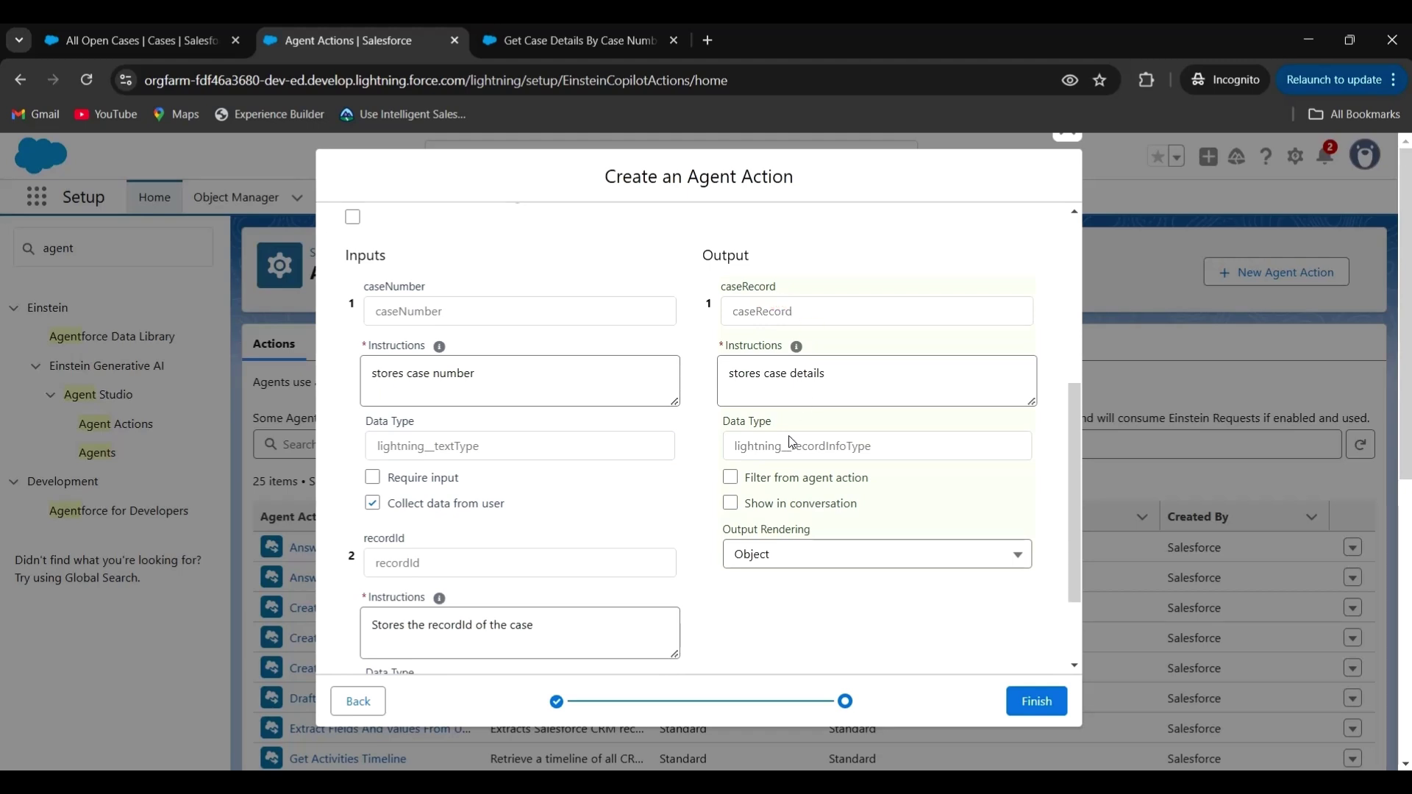
{"action": "left_click", "coordinate": [730, 505]}
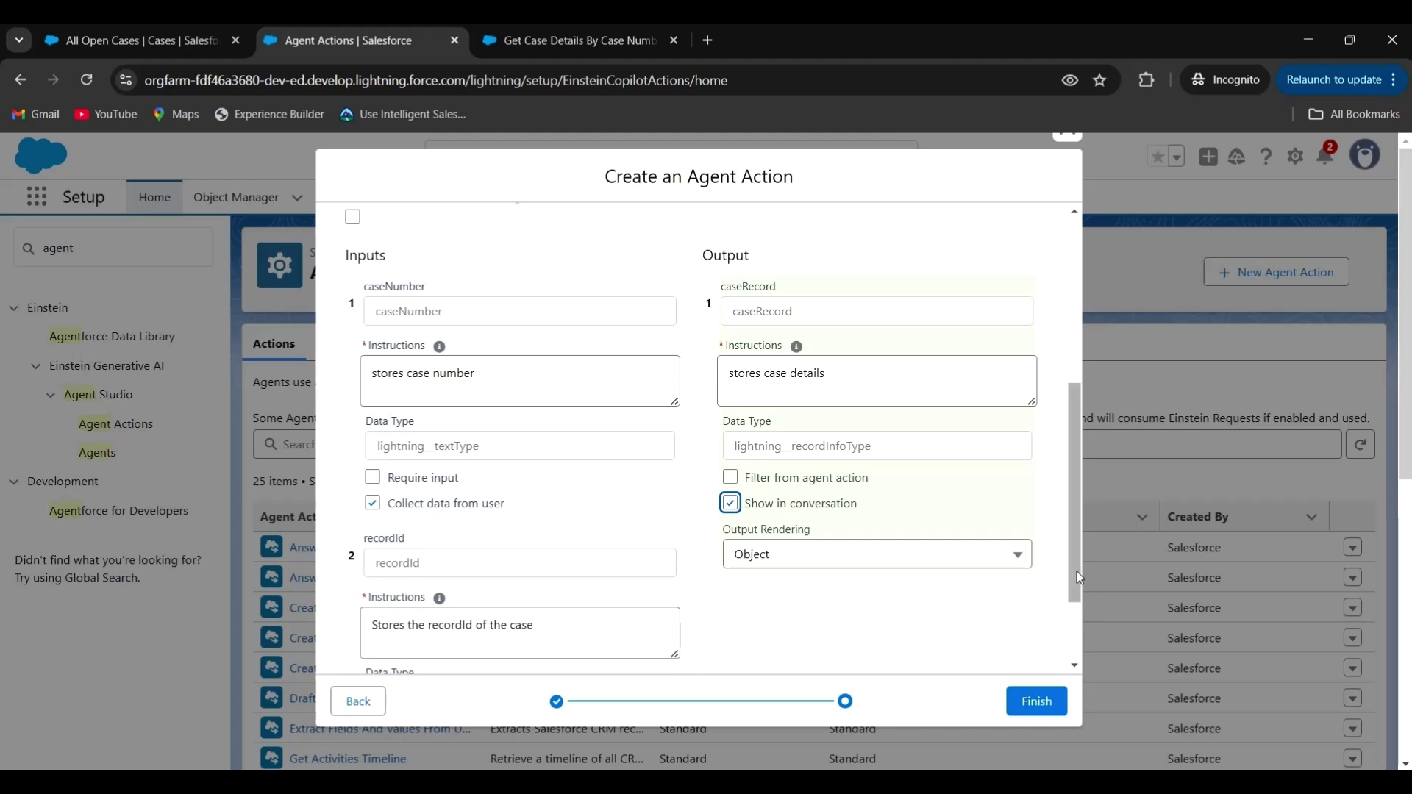
- Finish creating the agent action, and open the Agentforce (Default) agent from the Agents setup page in Agent Builder
{"action": "left_click", "coordinate": [1036, 708]}
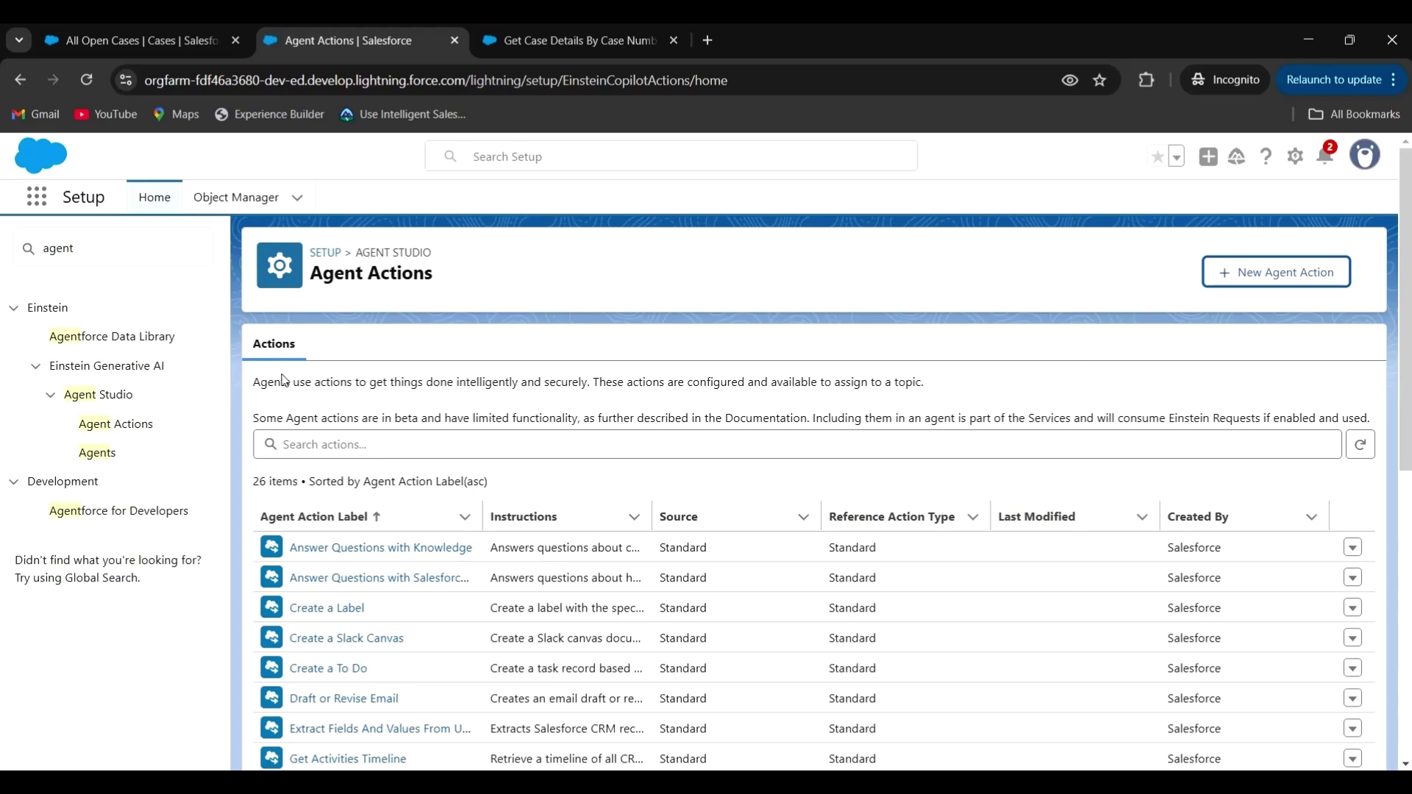
{"action": "left_click", "coordinate": [98, 456]}
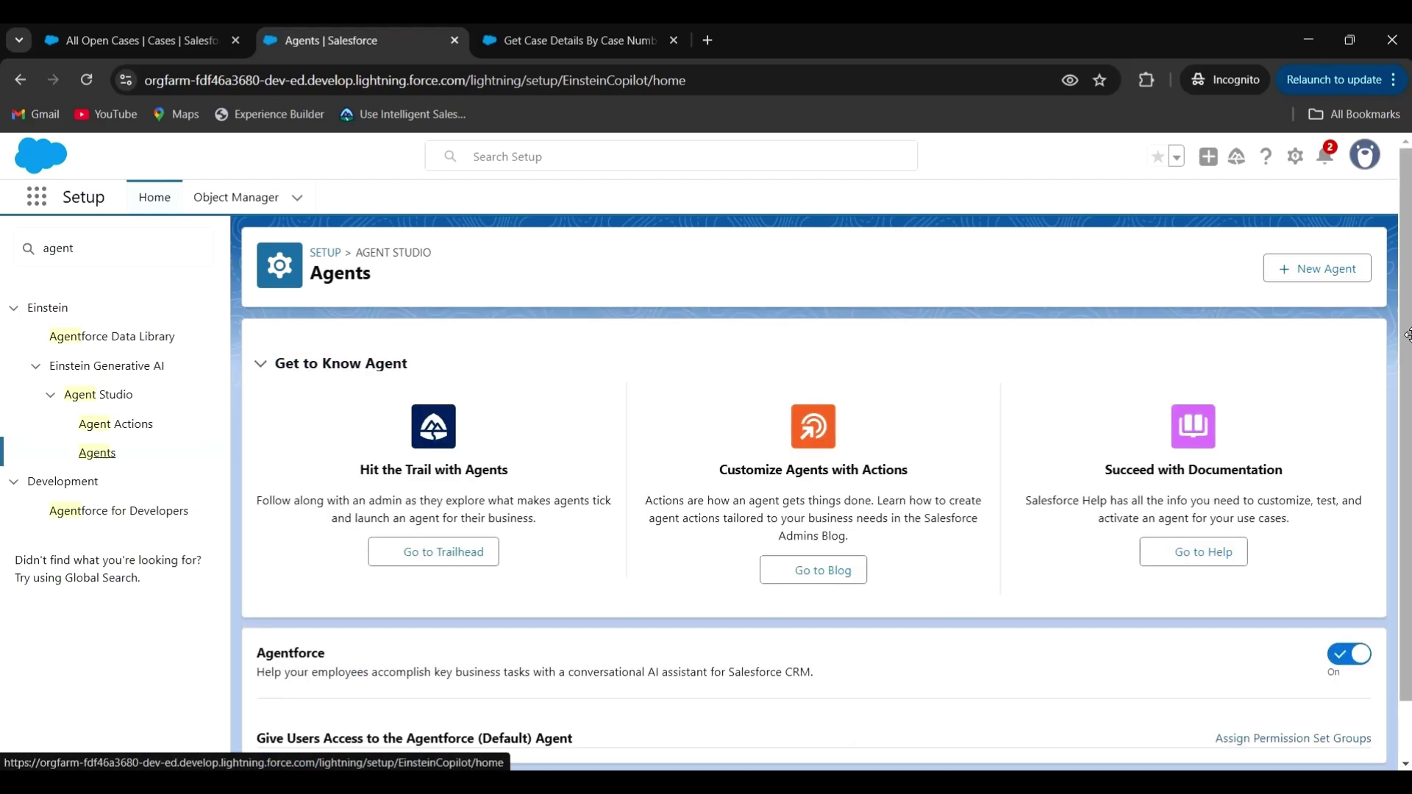
{"action": "scroll", "coordinate": [1406, 342], "scroll_direction": "down", "scroll_amount": 1}
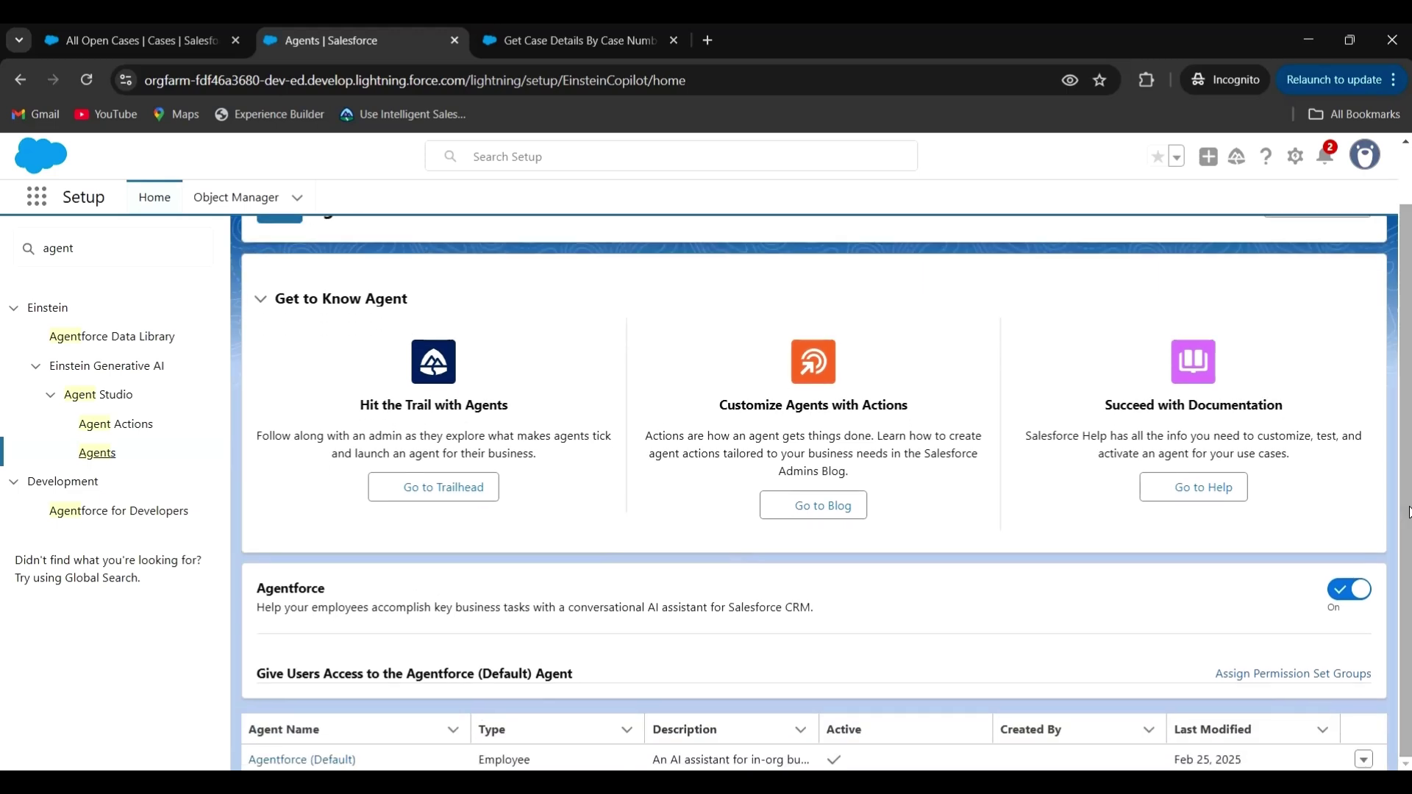
{"action": "left_click", "coordinate": [287, 760]}
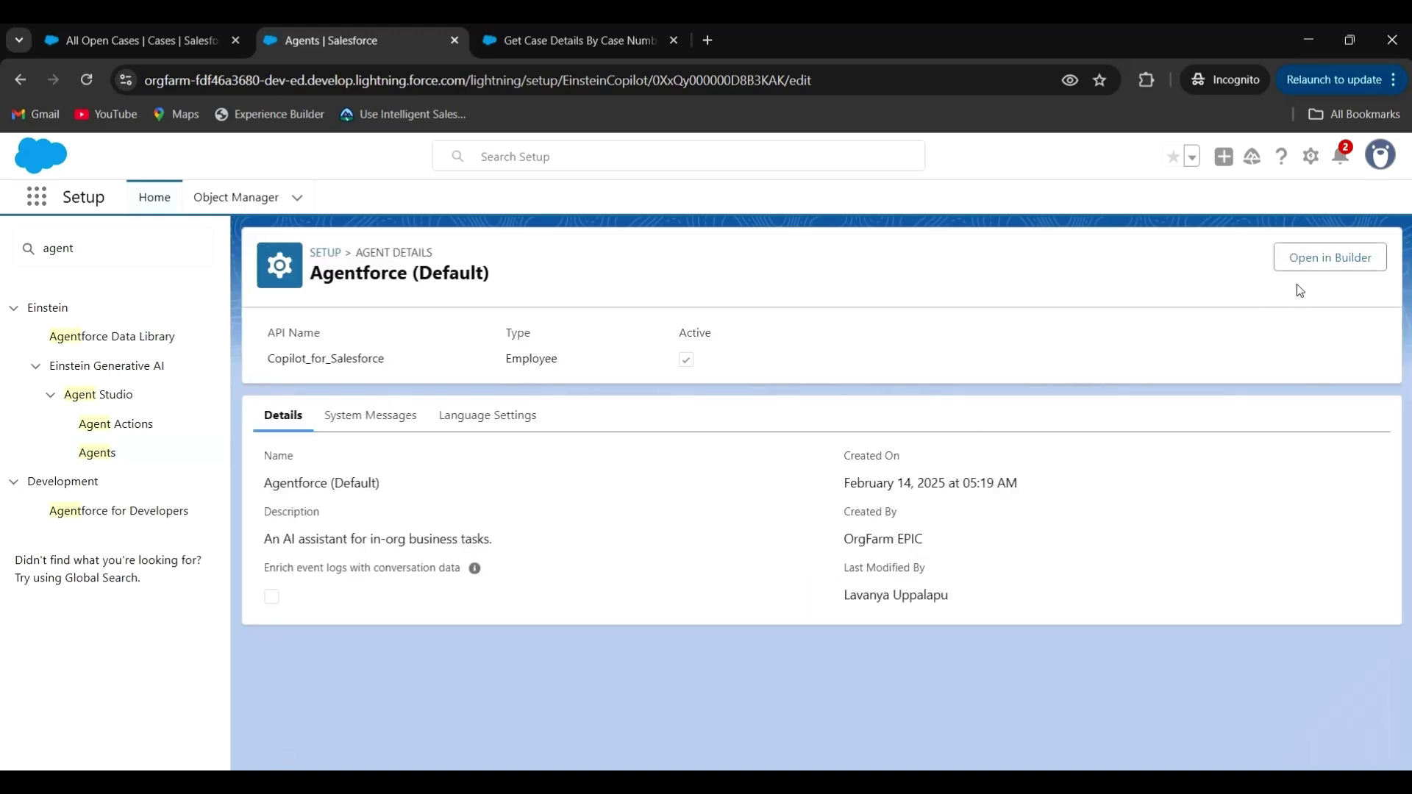
{"action": "left_click", "coordinate": [1316, 266]}
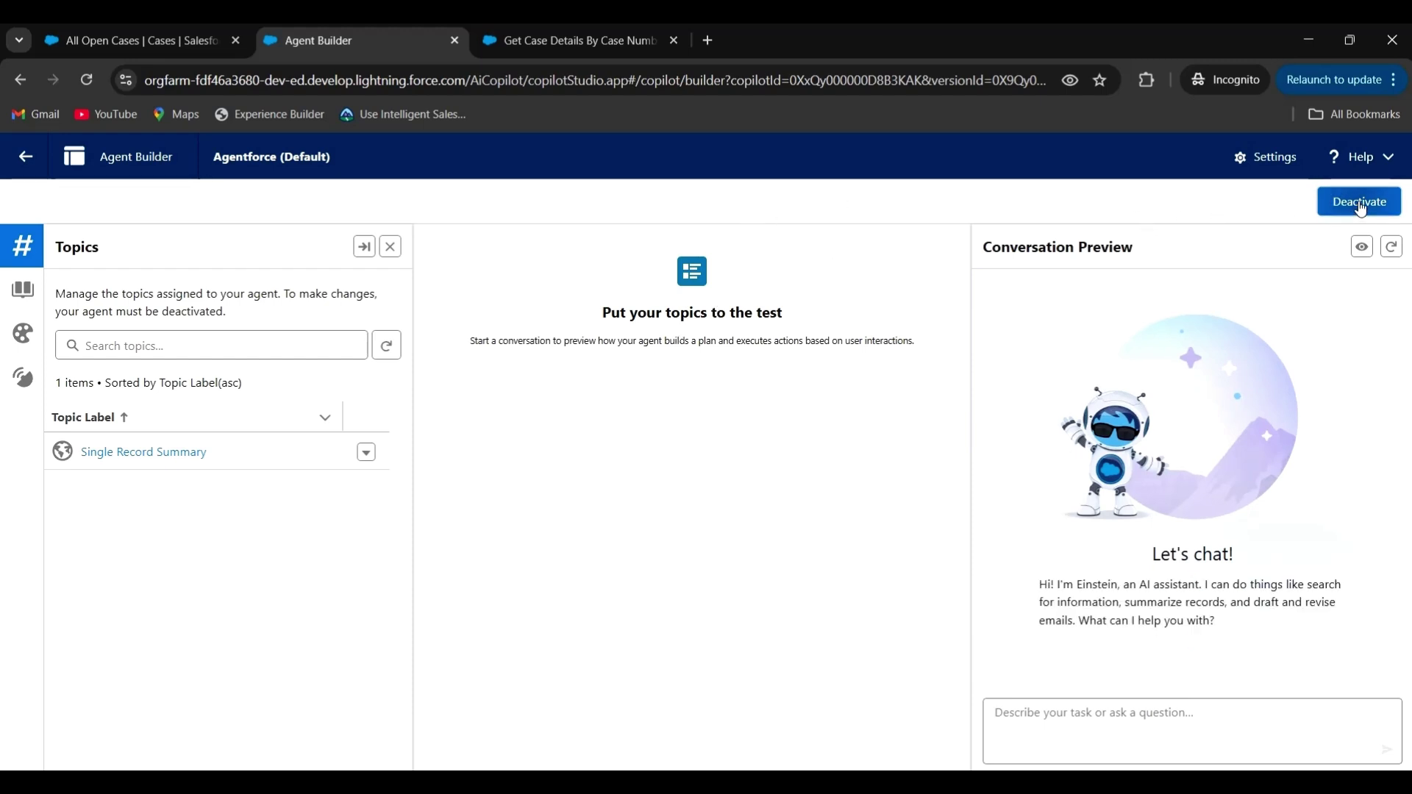
- Deactivate the agent and start a new topic from scratch with the label "Case Performance"
{"action": "left_click", "coordinate": [1360, 205]}
{"action": "left_click", "coordinate": [743, 498]}
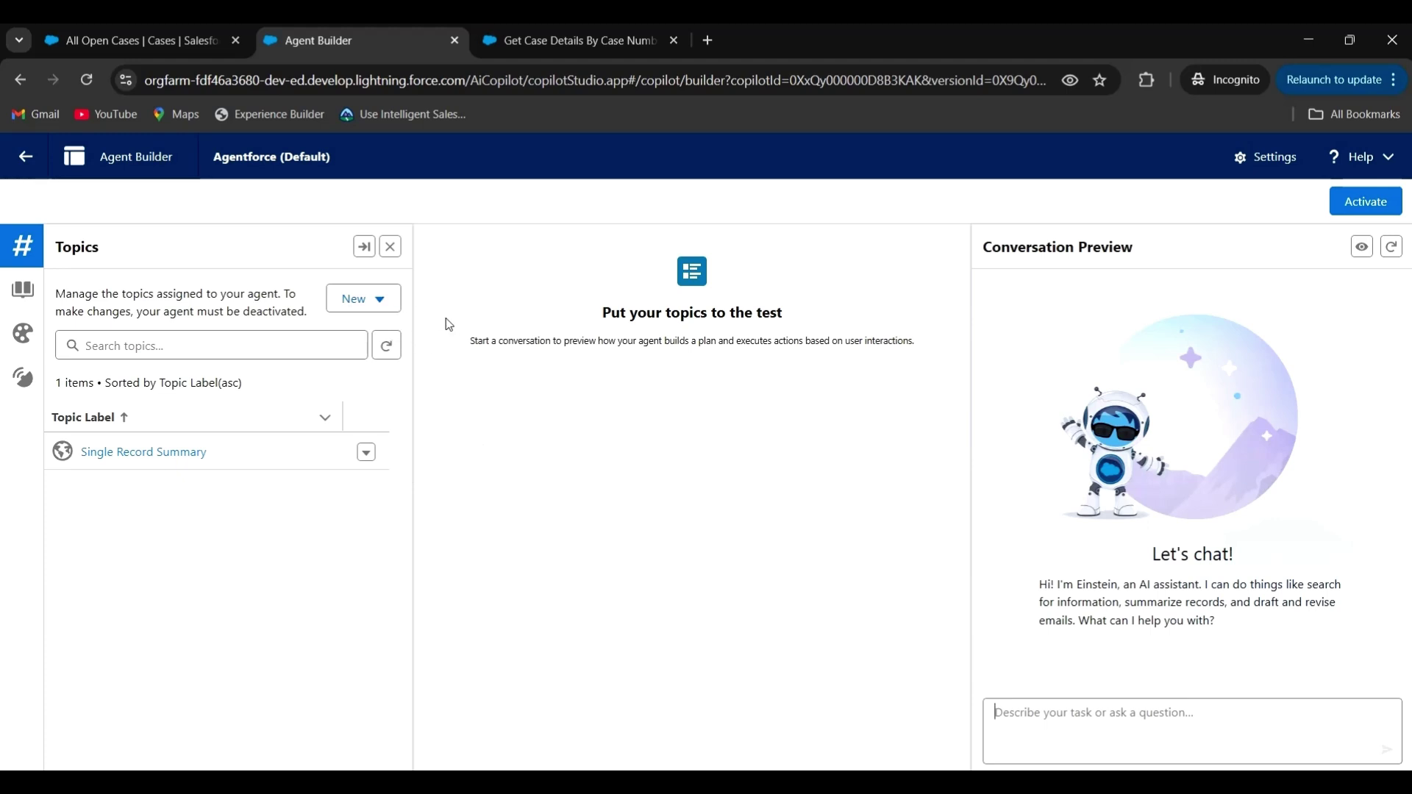
{"action": "left_click", "coordinate": [359, 307]}
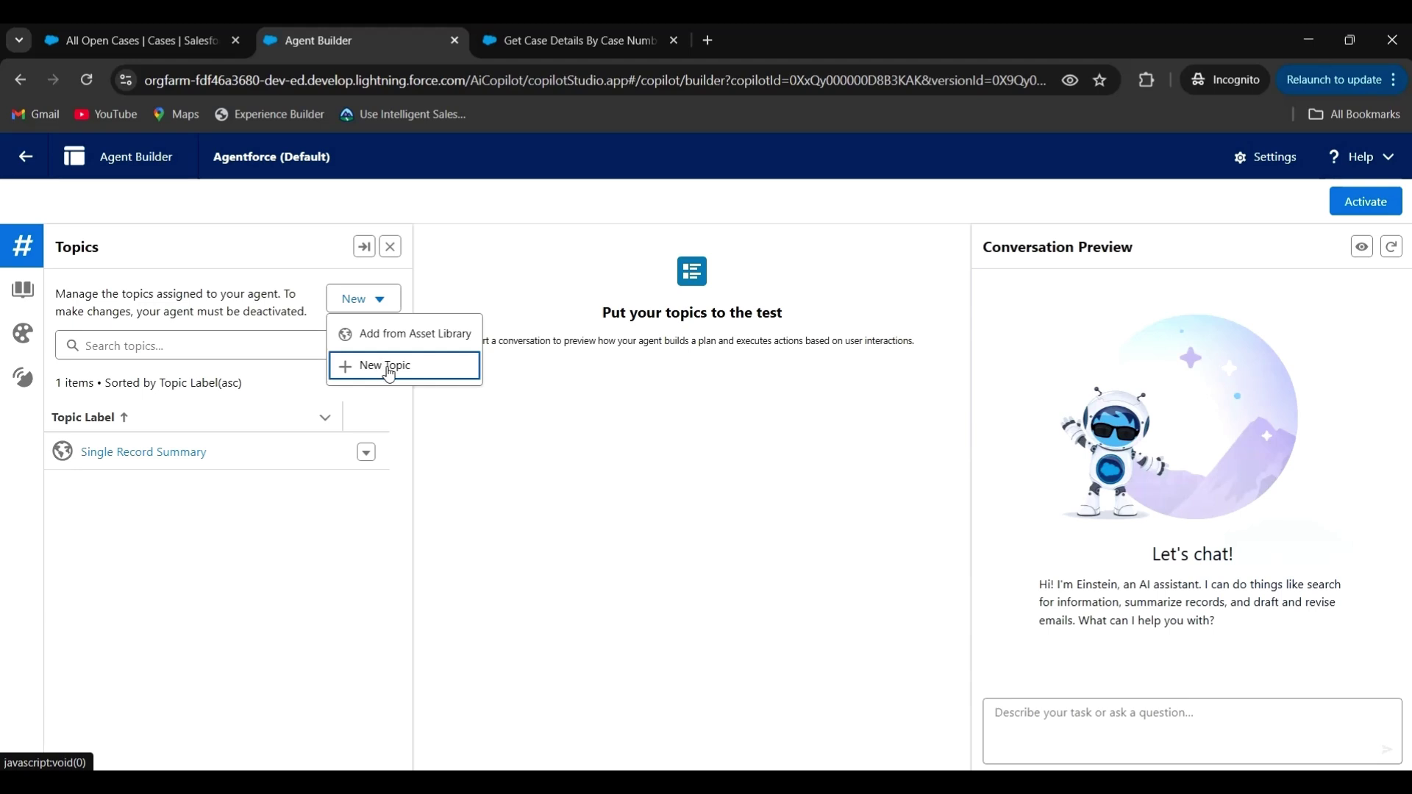
{"action": "left_click", "coordinate": [389, 374]}
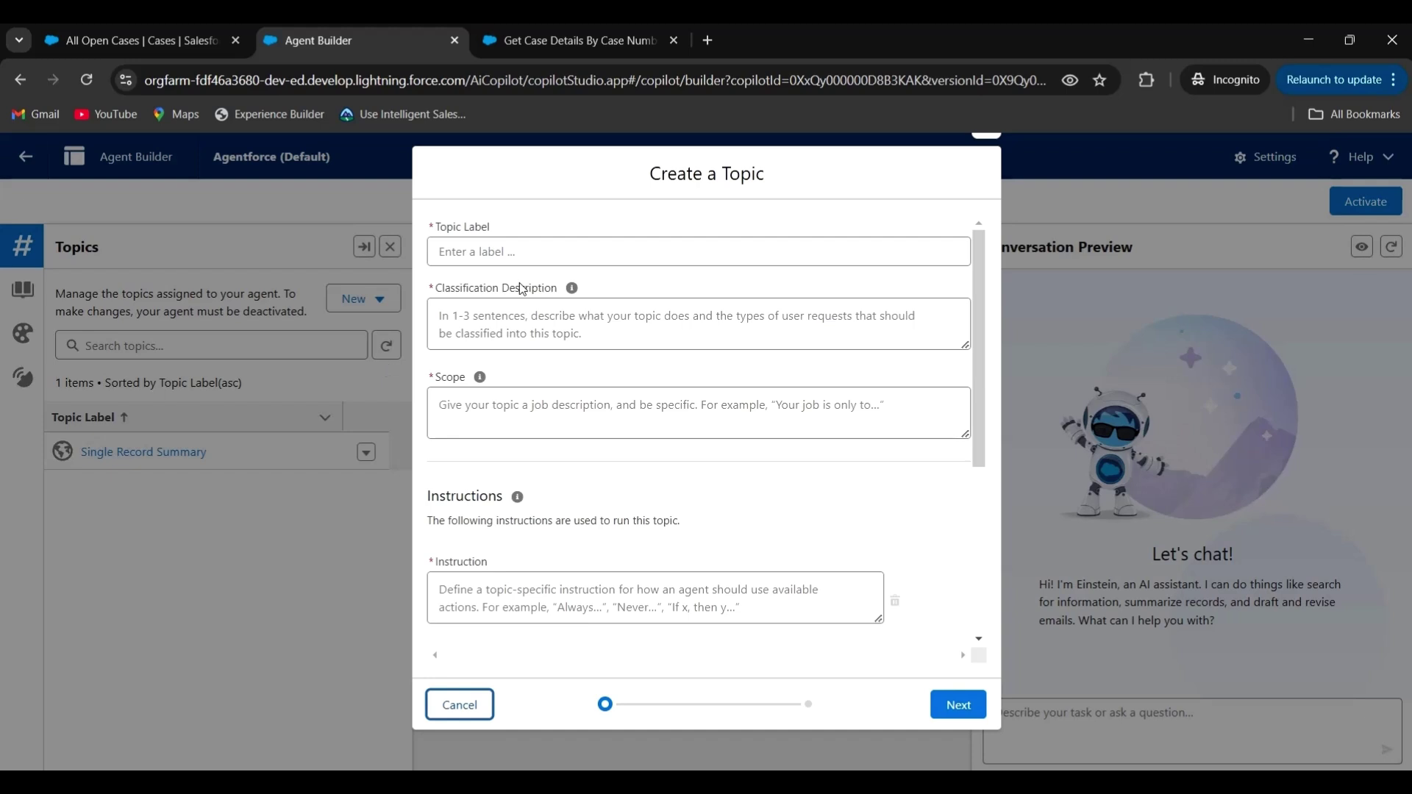
{"action": "left_click", "coordinate": [515, 254]}
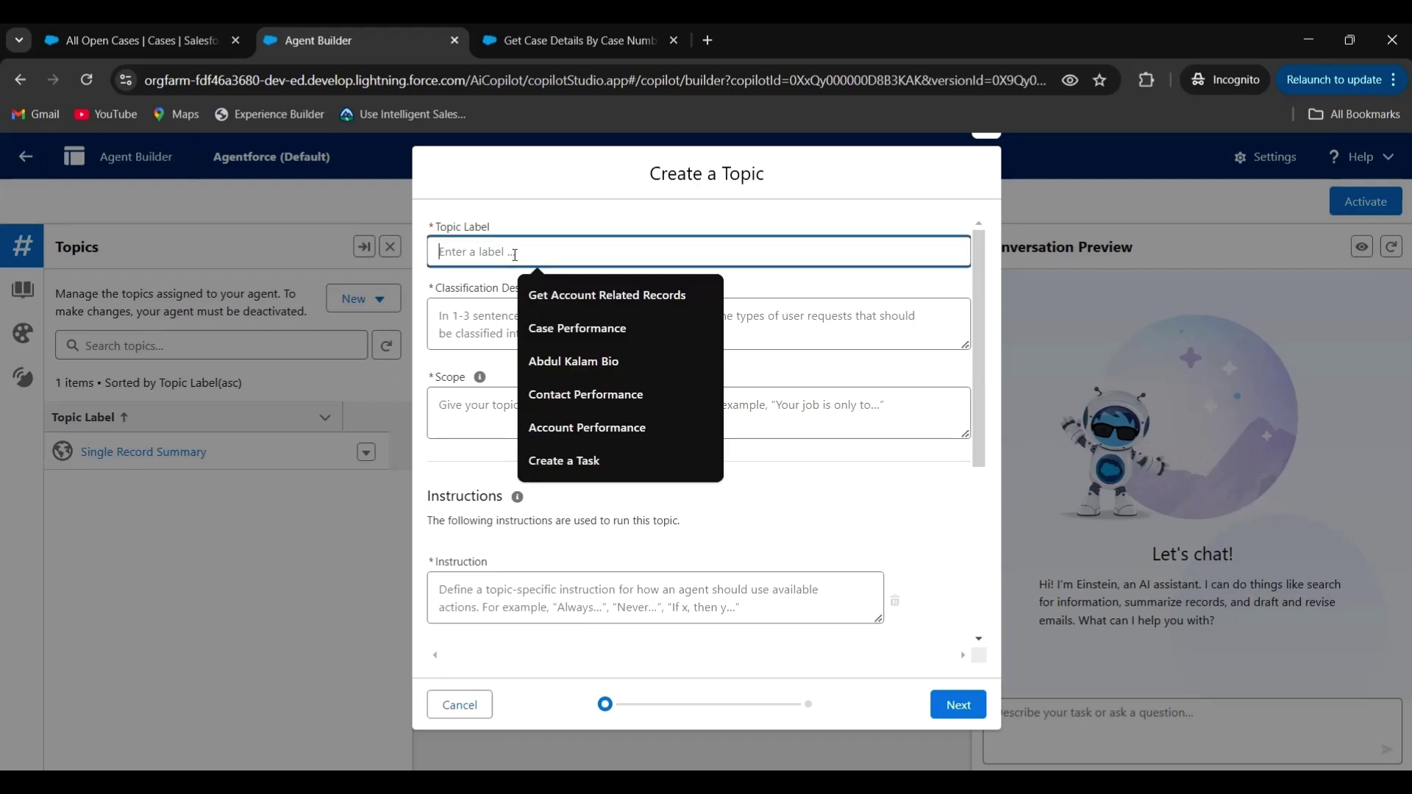
{"action": "type", "text": "Case Performance"}
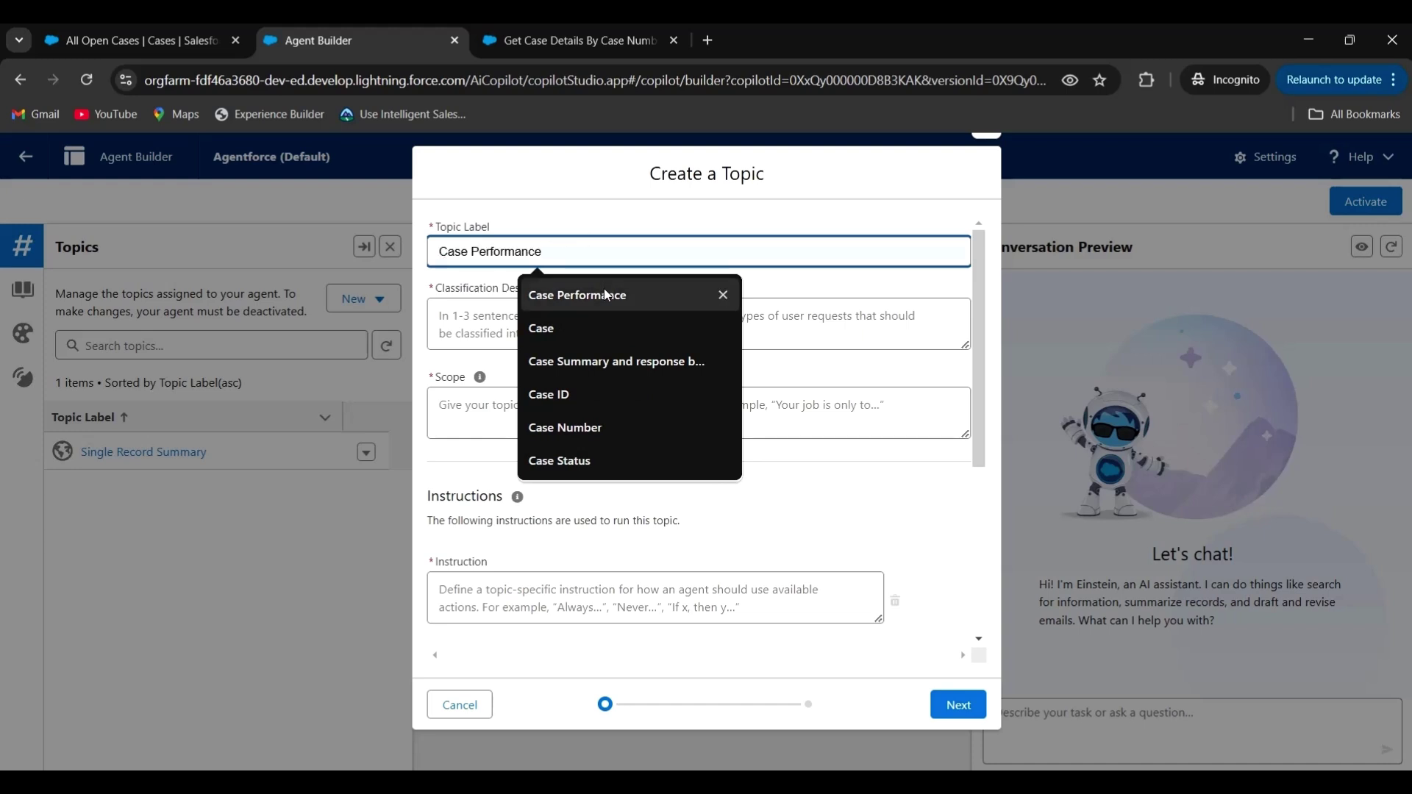
{"action": "left_click", "coordinate": [603, 291]}
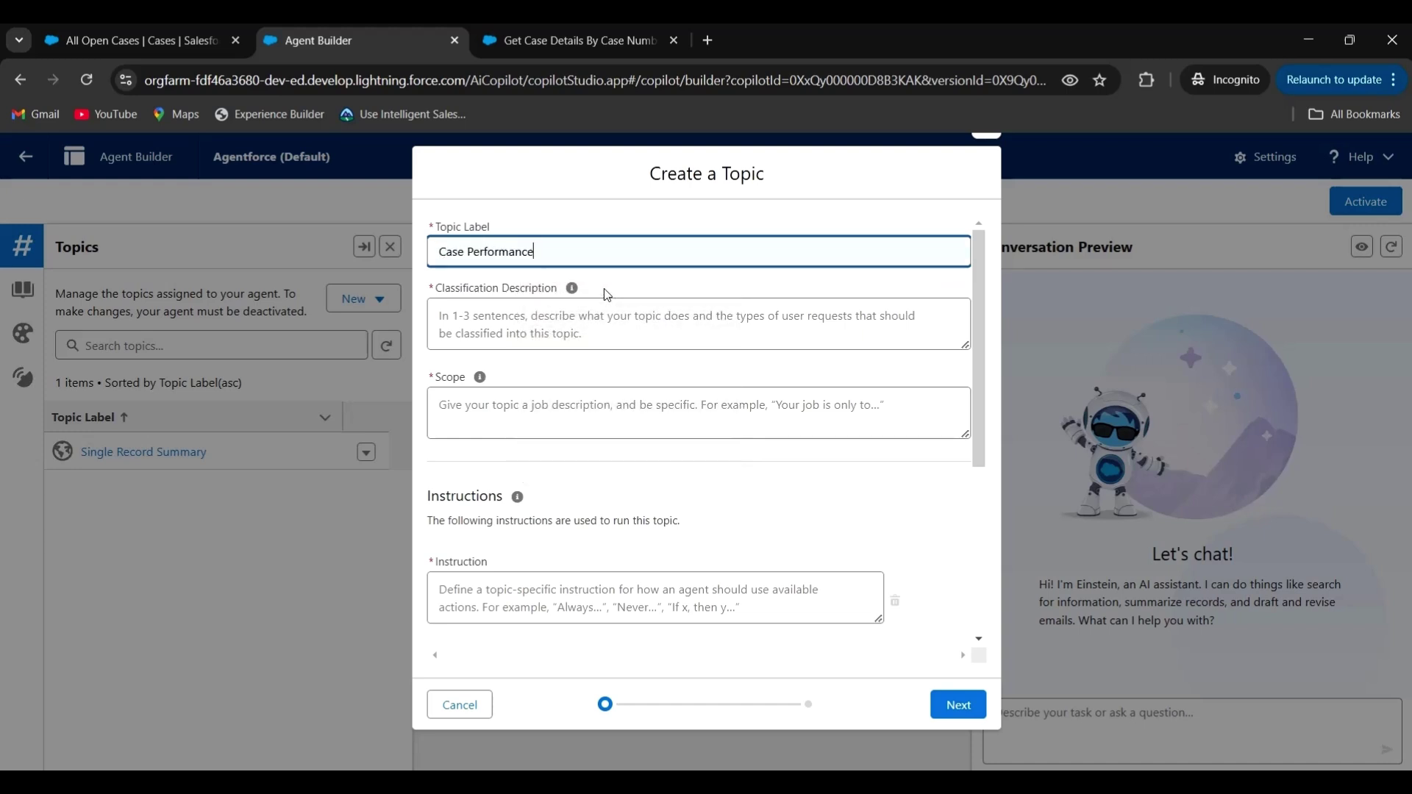
- Enter the topic's classification description "provide the response for any query related to case"
{"action": "left_click", "coordinate": [573, 320]}
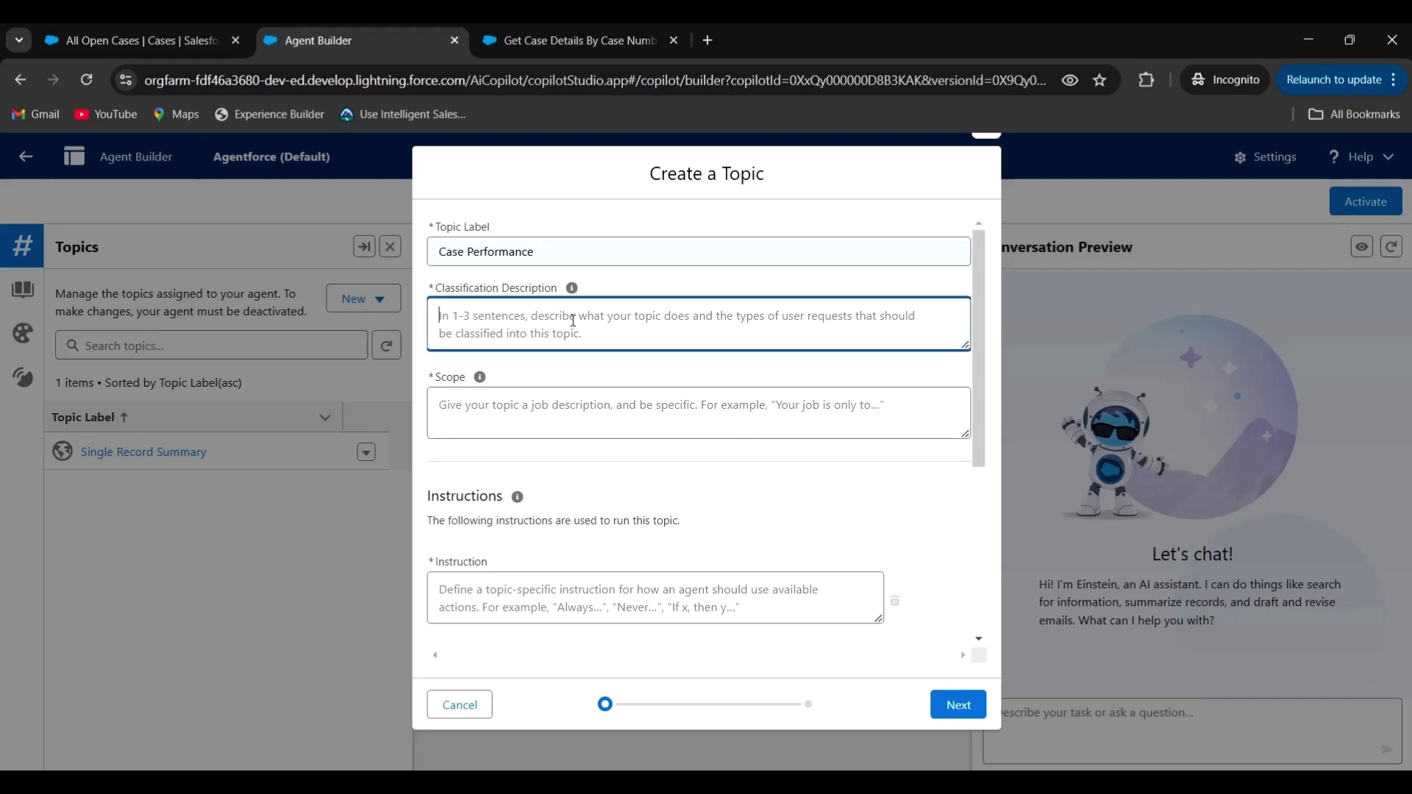
{"action": "type", "text": "p"}
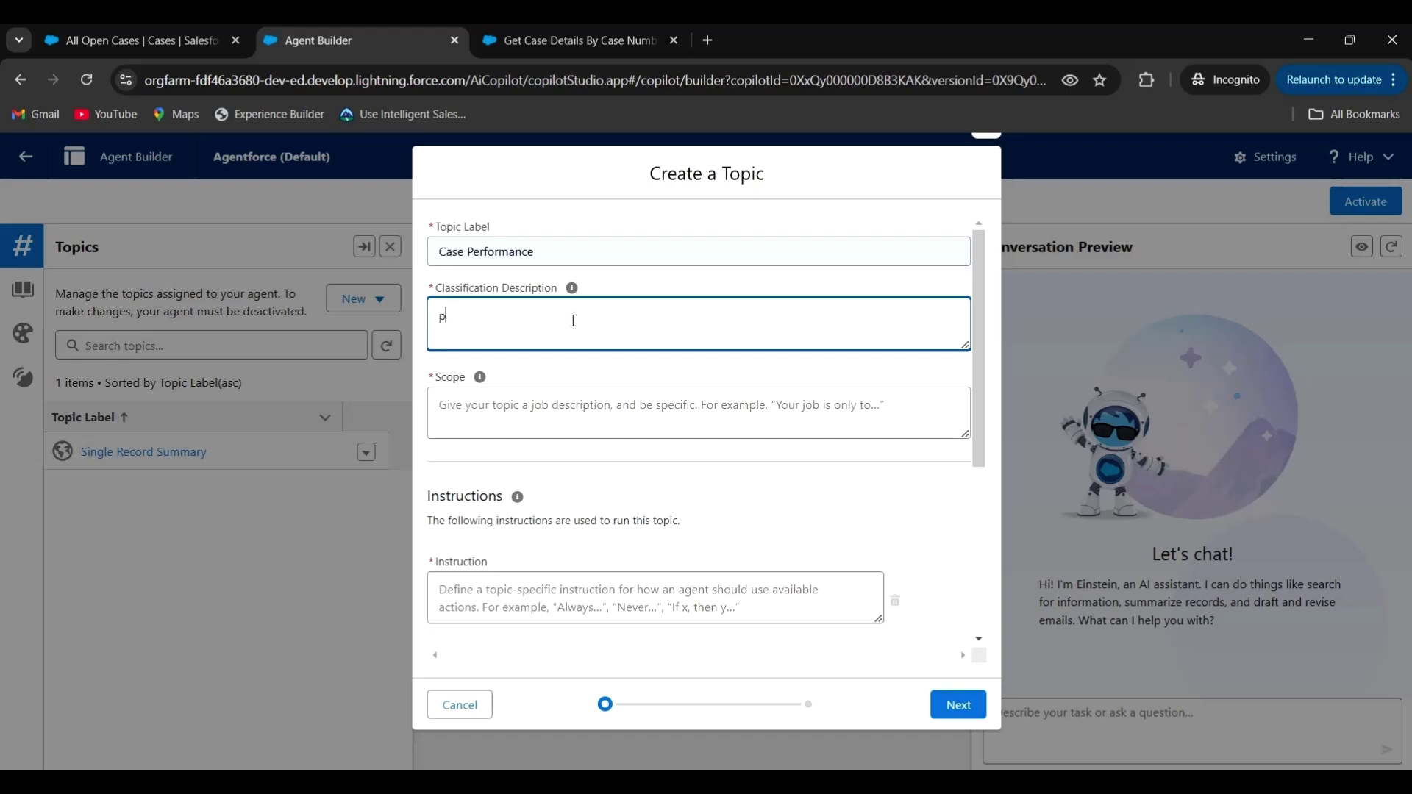
{"action": "type", "text": "rovide c"}
{"action": "type", "text": "the res"}
{"action": "type", "text": "ponse"}
{"action": "type", "text": " for"}
{"action": "type", "text": " any"}
{"action": "type", "text": " query "}
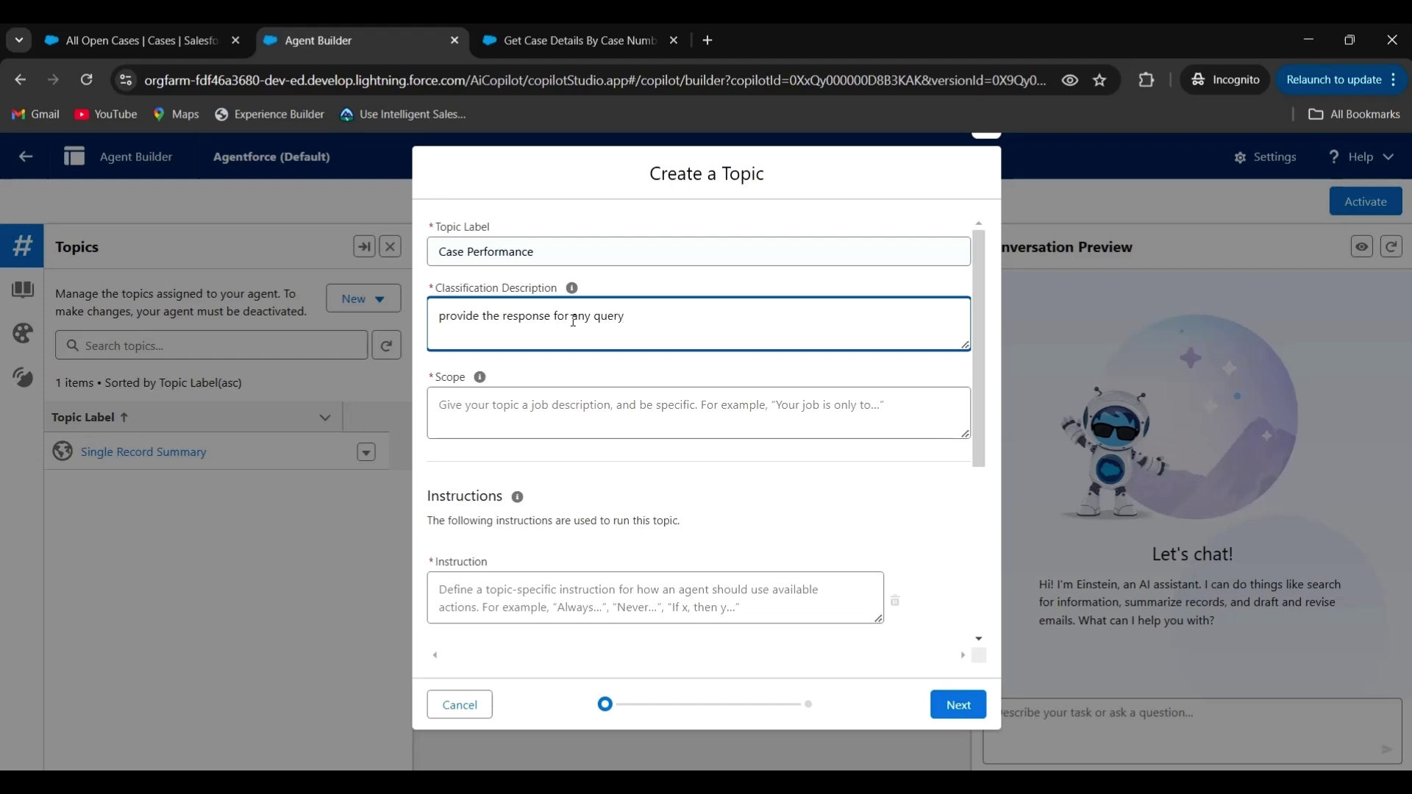
{"action": "type", "text": "related to case"}
- Set the topic's scope to "your job is to provide the case details for the given case number"
{"action": "left_click", "coordinate": [543, 410]}
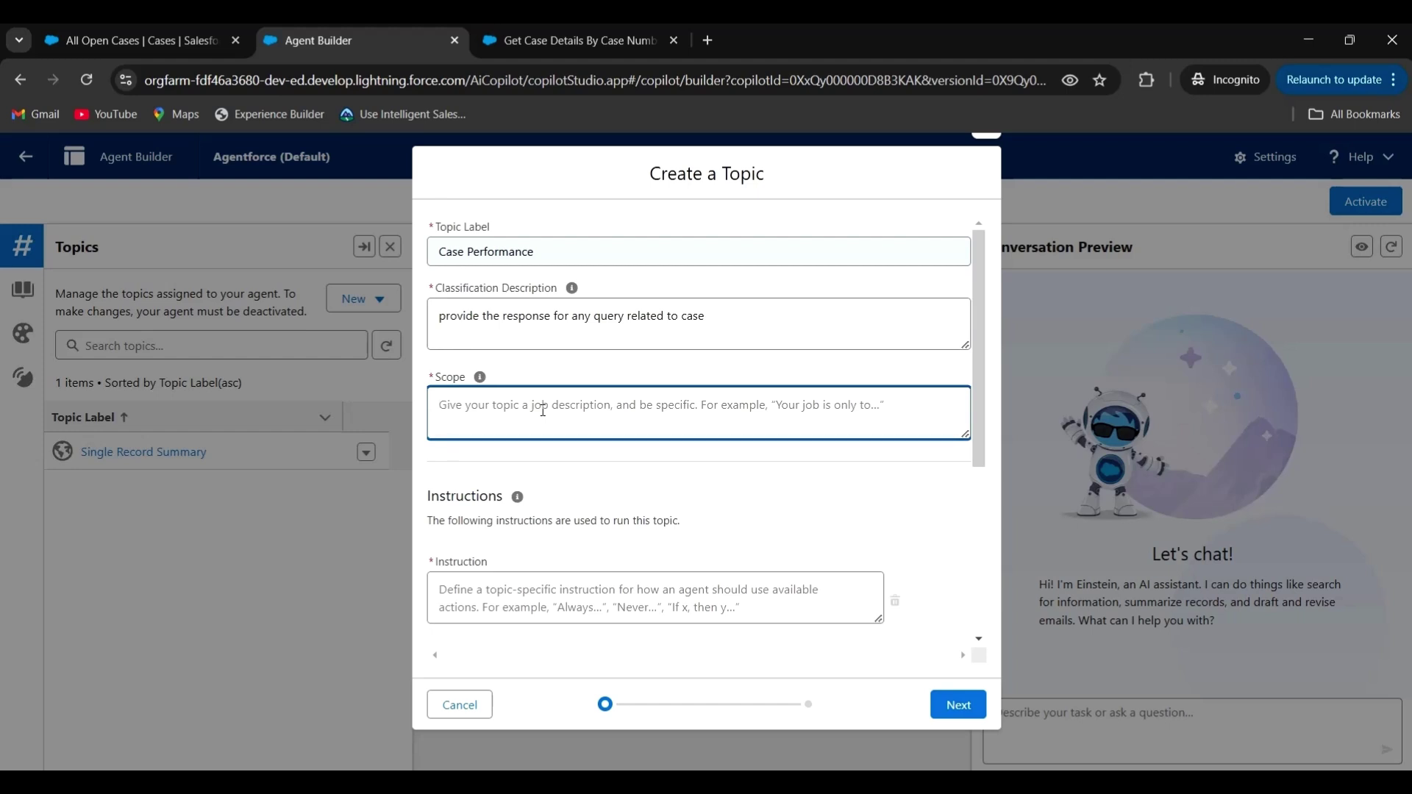
{"action": "type", "text": "your"}
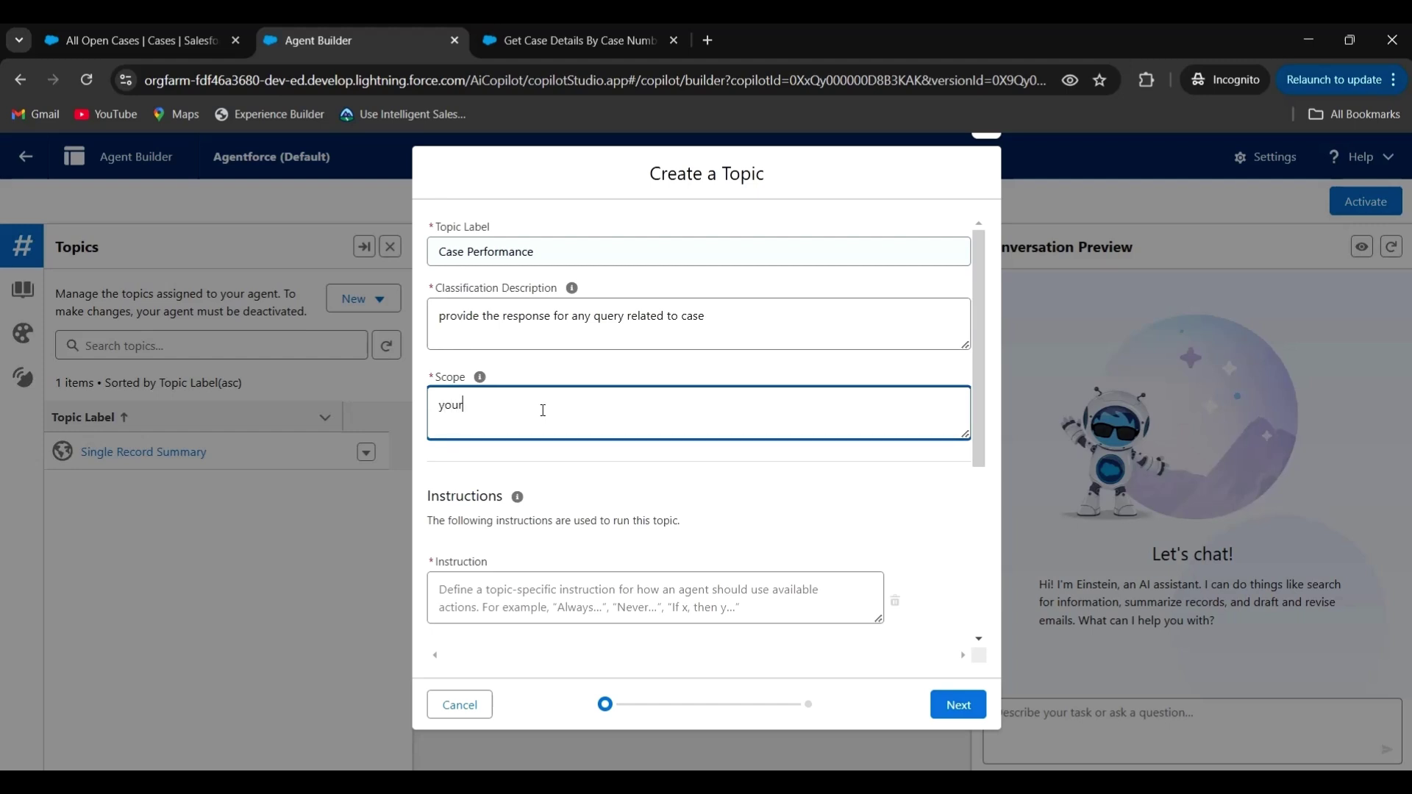
{"action": "type", "text": " job is to provide the case detail"}
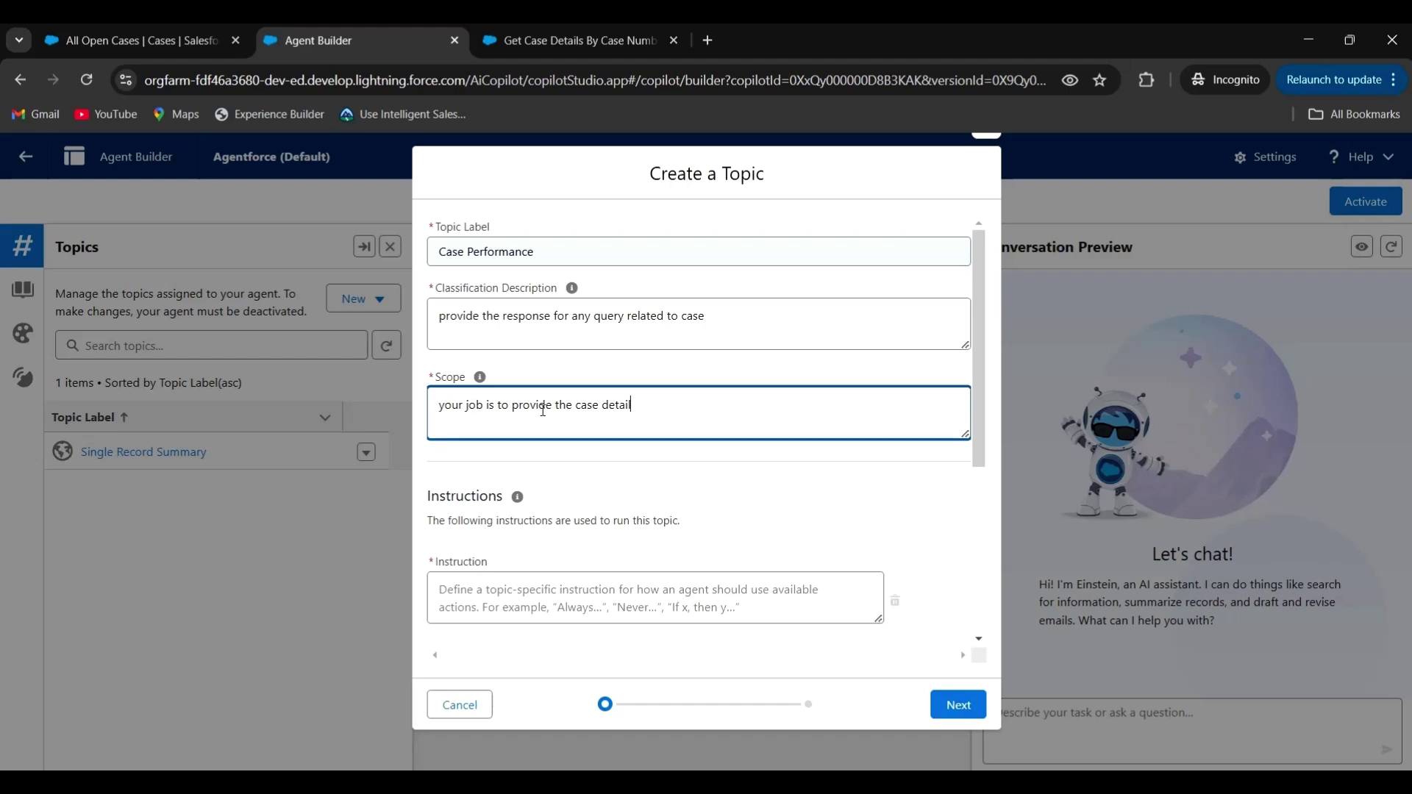
{"action": "type", "text": "s for the given case number"}
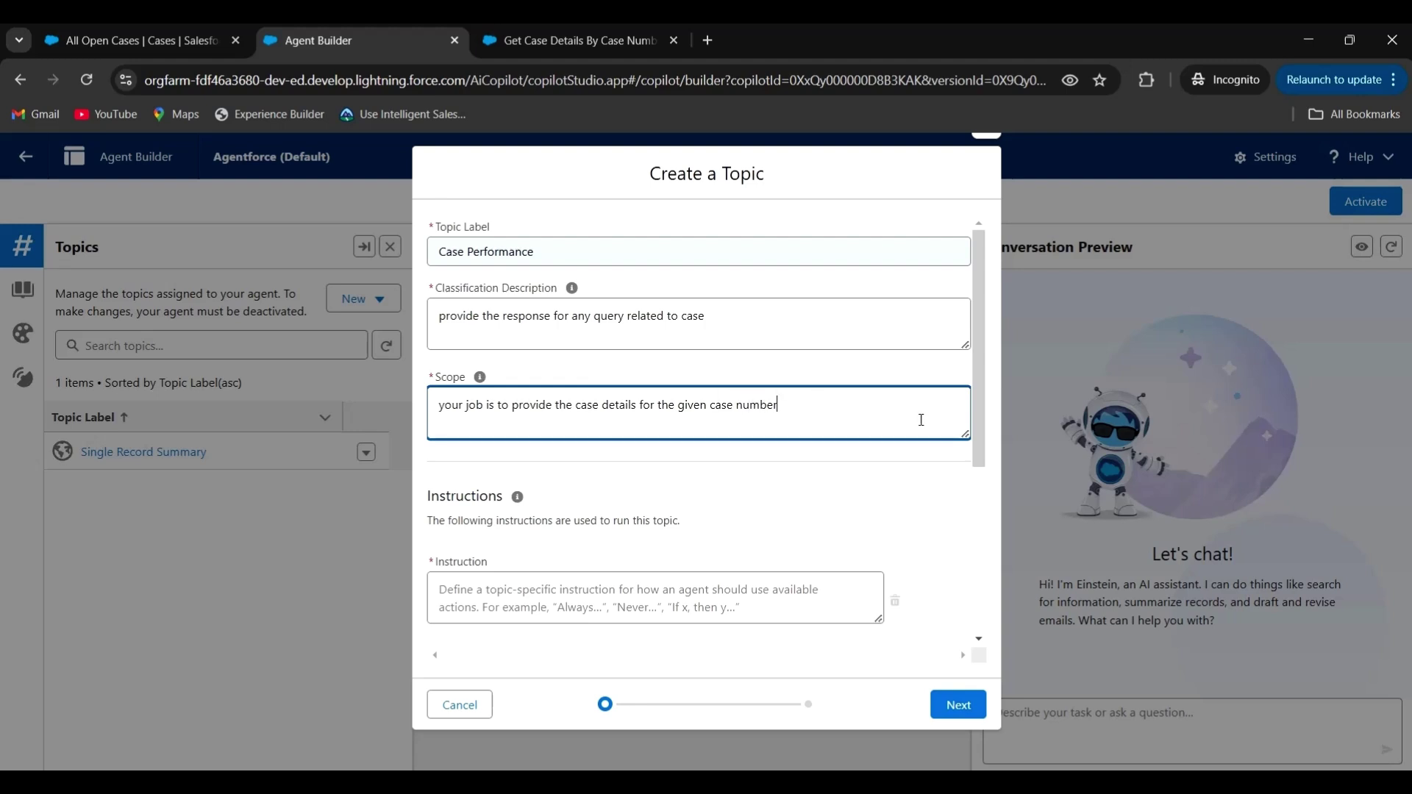
- Enter the topic's first instruction as "Fetch the case details for the given case number"
{"action": "left_click_drag", "start_coordinate": [977, 441], "coordinate": [962, 542]}
{"action": "left_click", "coordinate": [596, 422]}
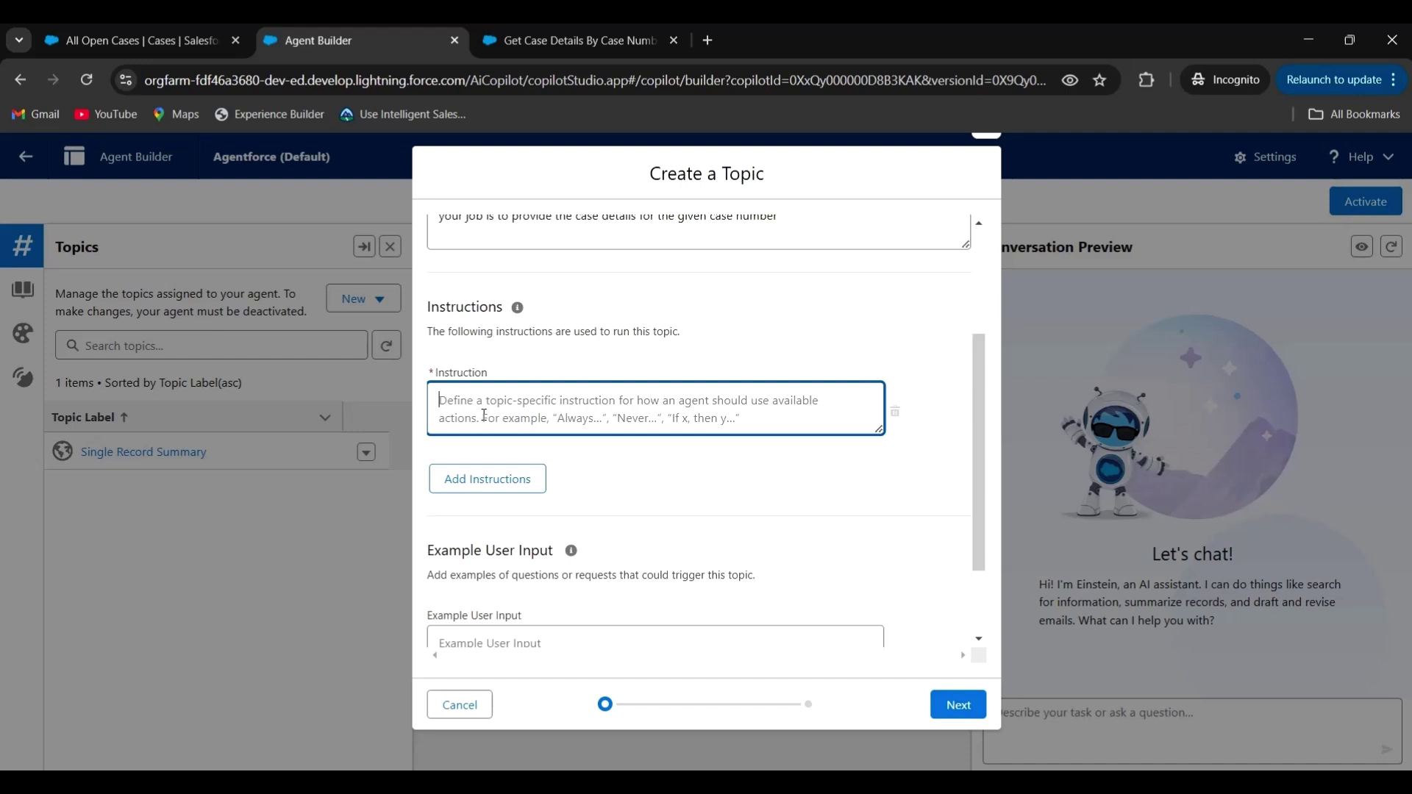
{"action": "type", "text": "Fetch "}
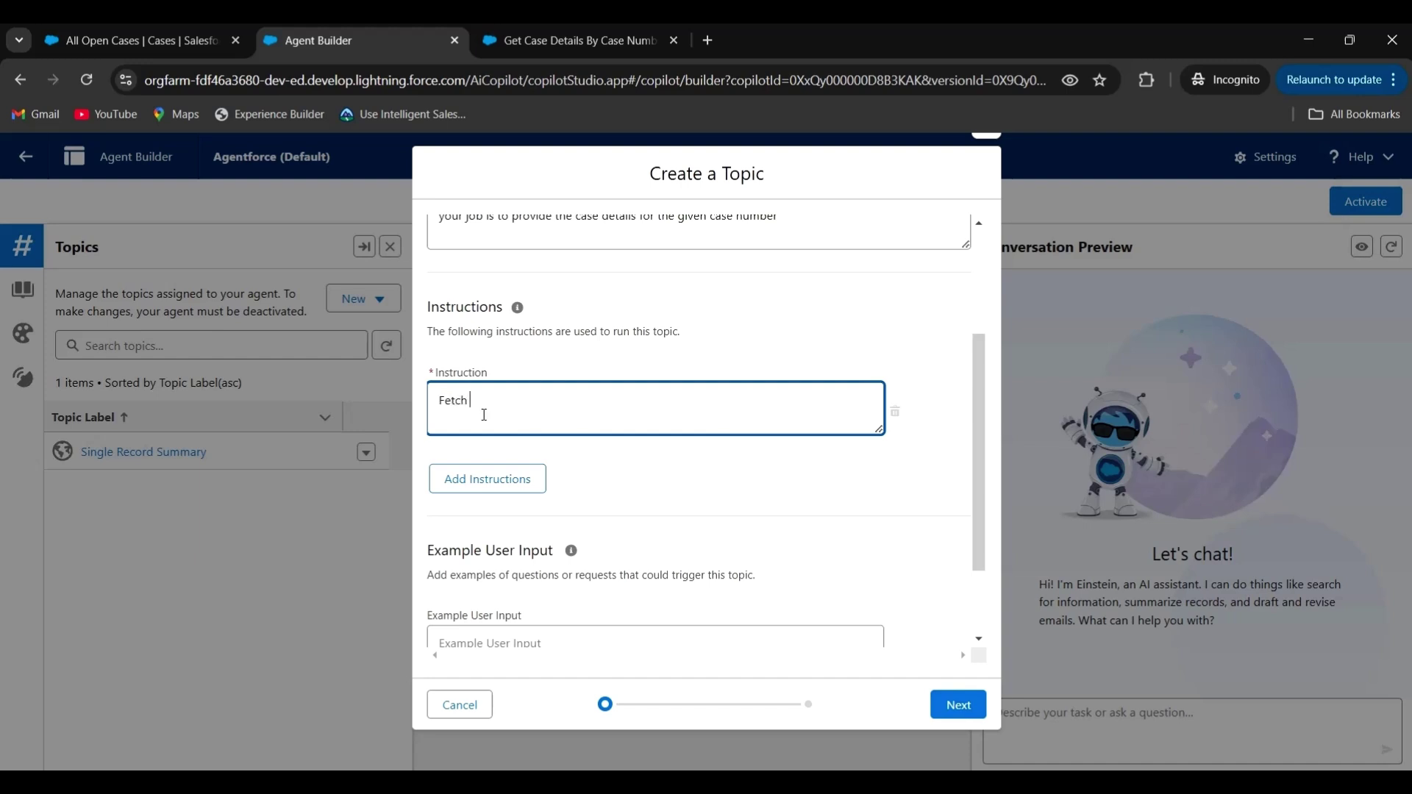
{"action": "type", "text": "the case details for the c"}
{"action": "key", "text": "BackSpace"}
{"action": "type", "text": "g"}
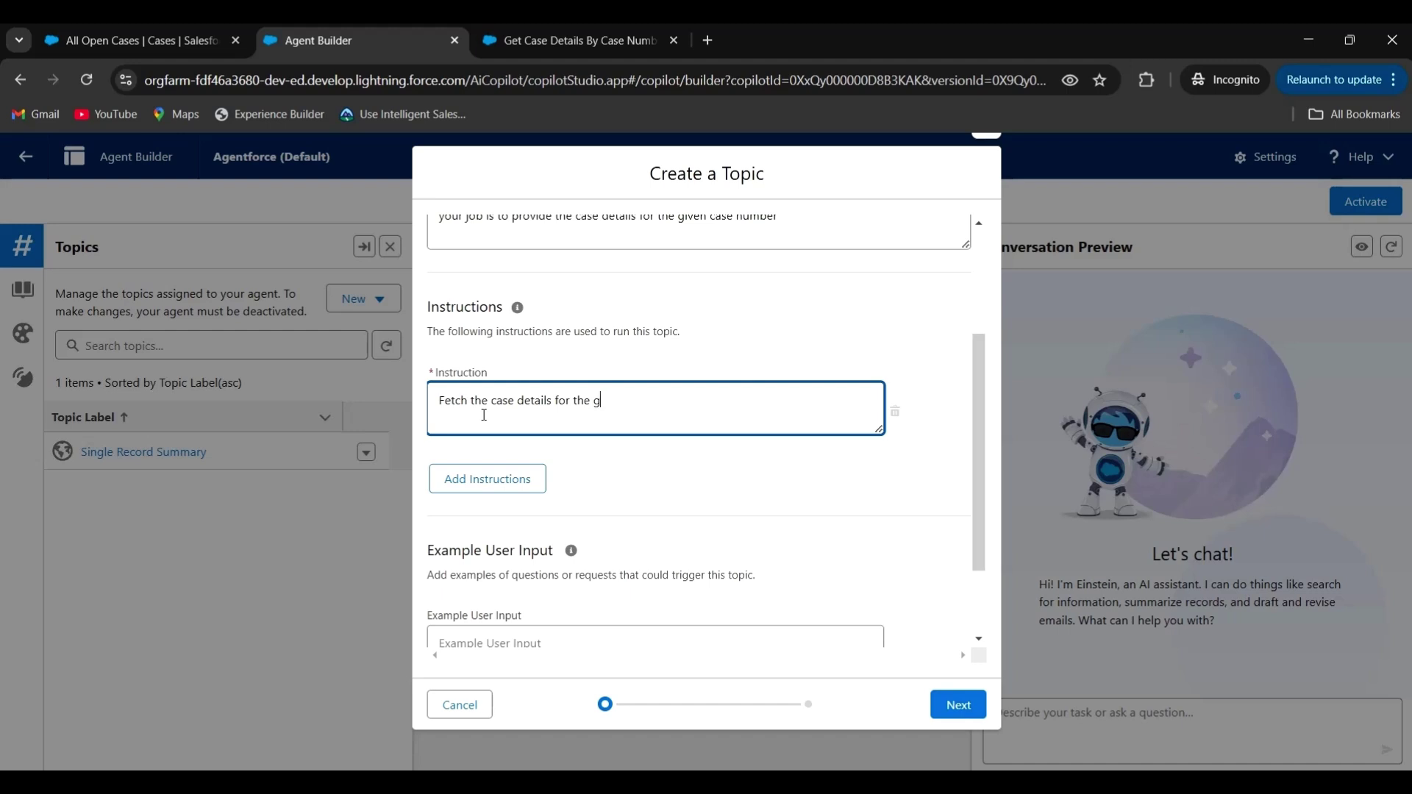
{"action": "type", "text": "iven case number"}
- Add a second instruction: "if the agent is on the case detail page, automatically take the current case as an input"
{"action": "left_click", "coordinate": [521, 487]}
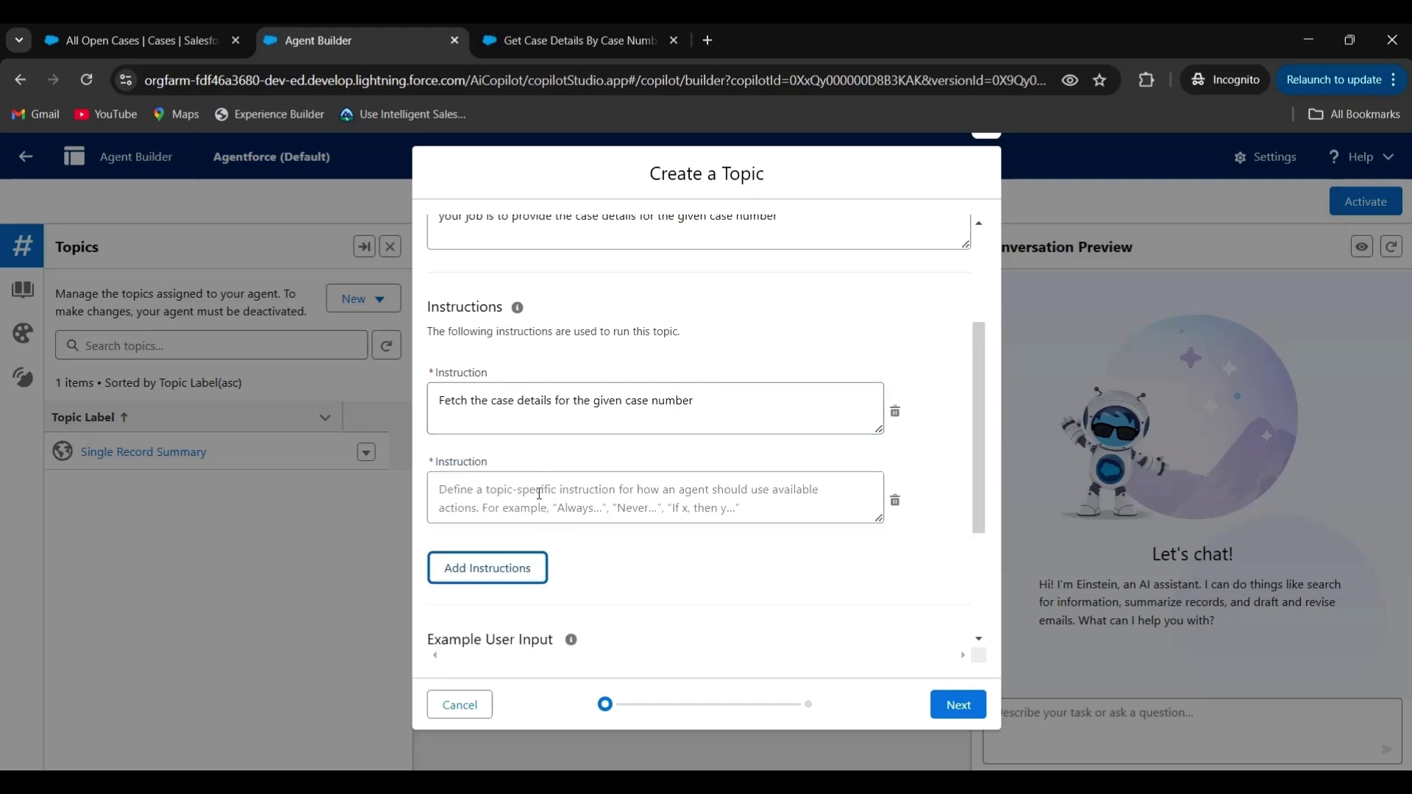
{"action": "left_click", "coordinate": [540, 495]}
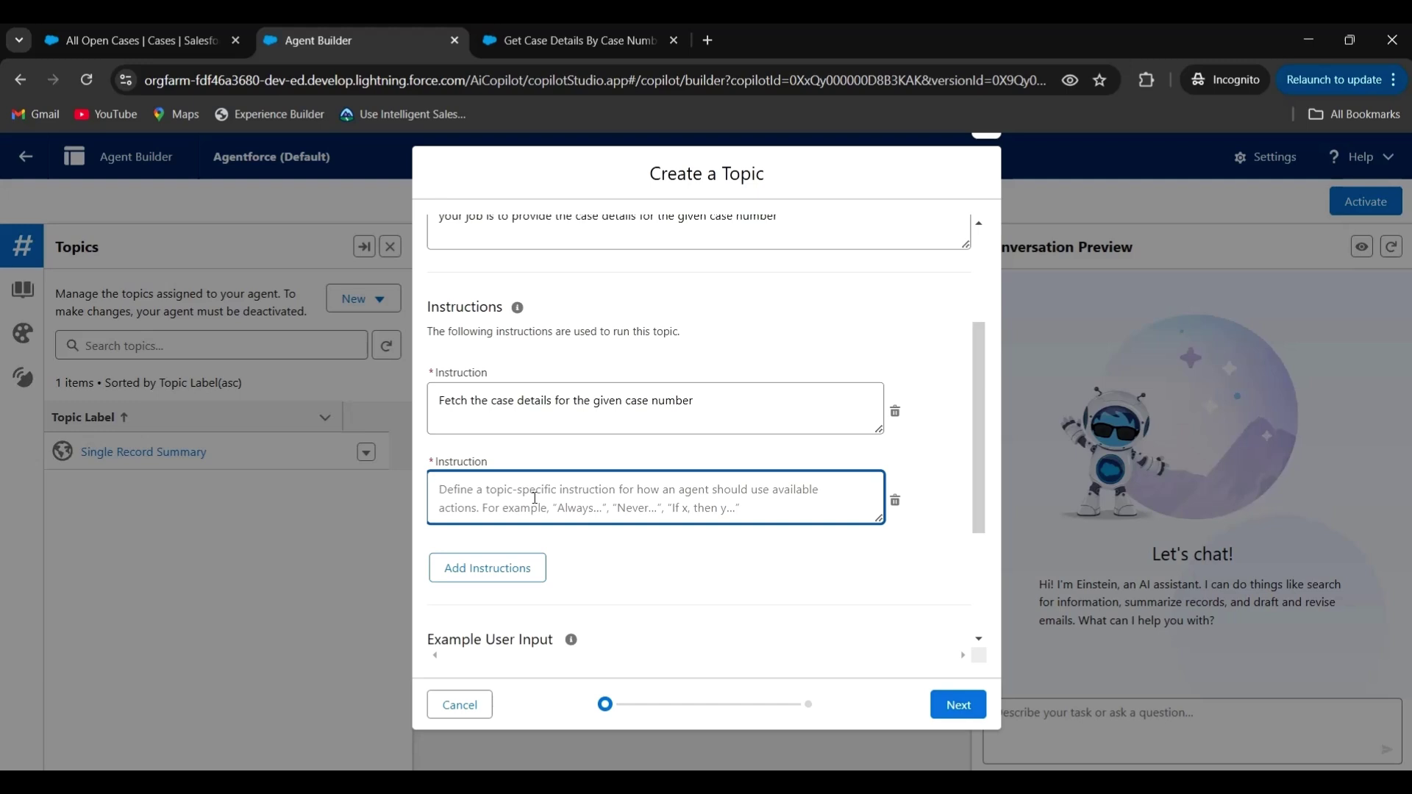
{"action": "type", "text": "if"}
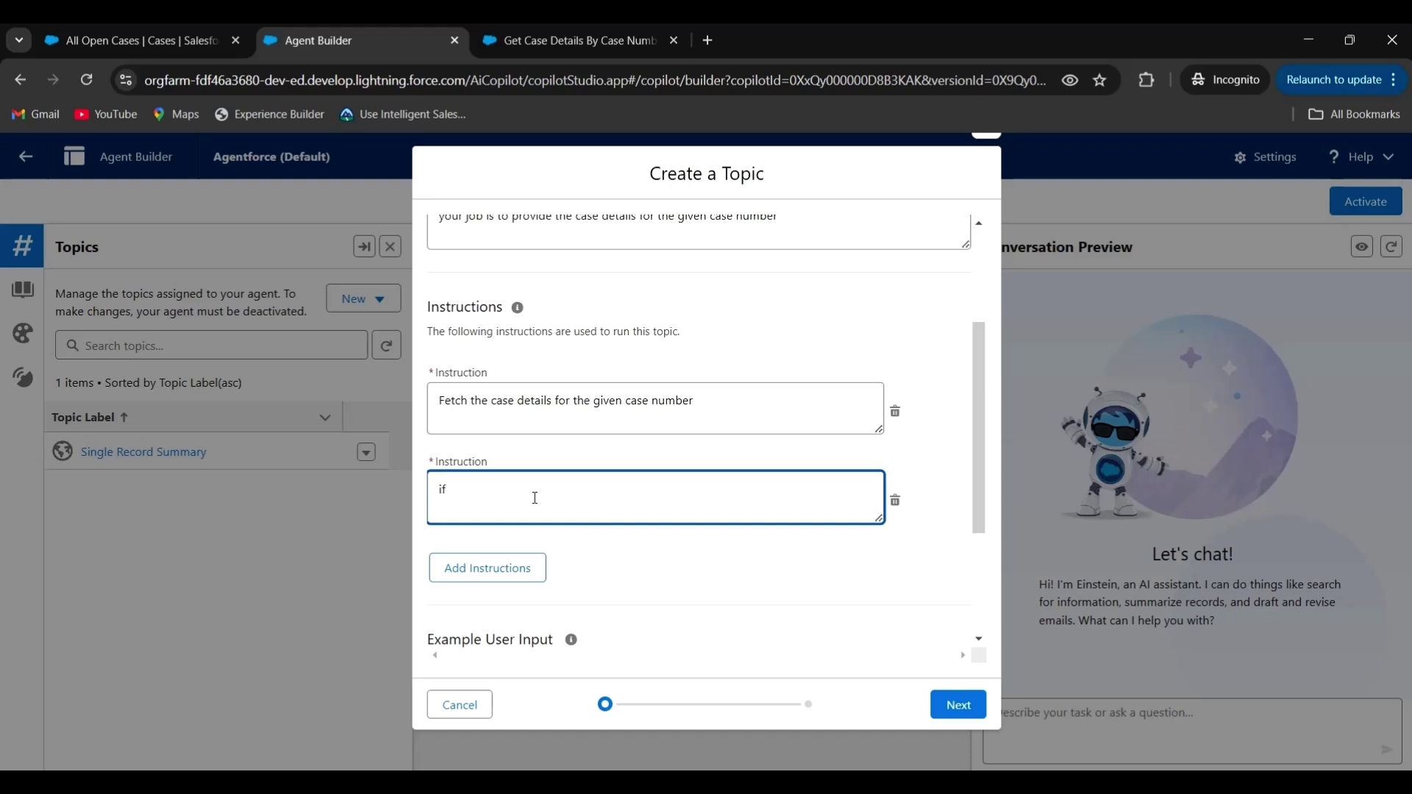
{"action": "type", "text": "the agent is on the case"}
{"action": "type", "text": "detail page, automati"}
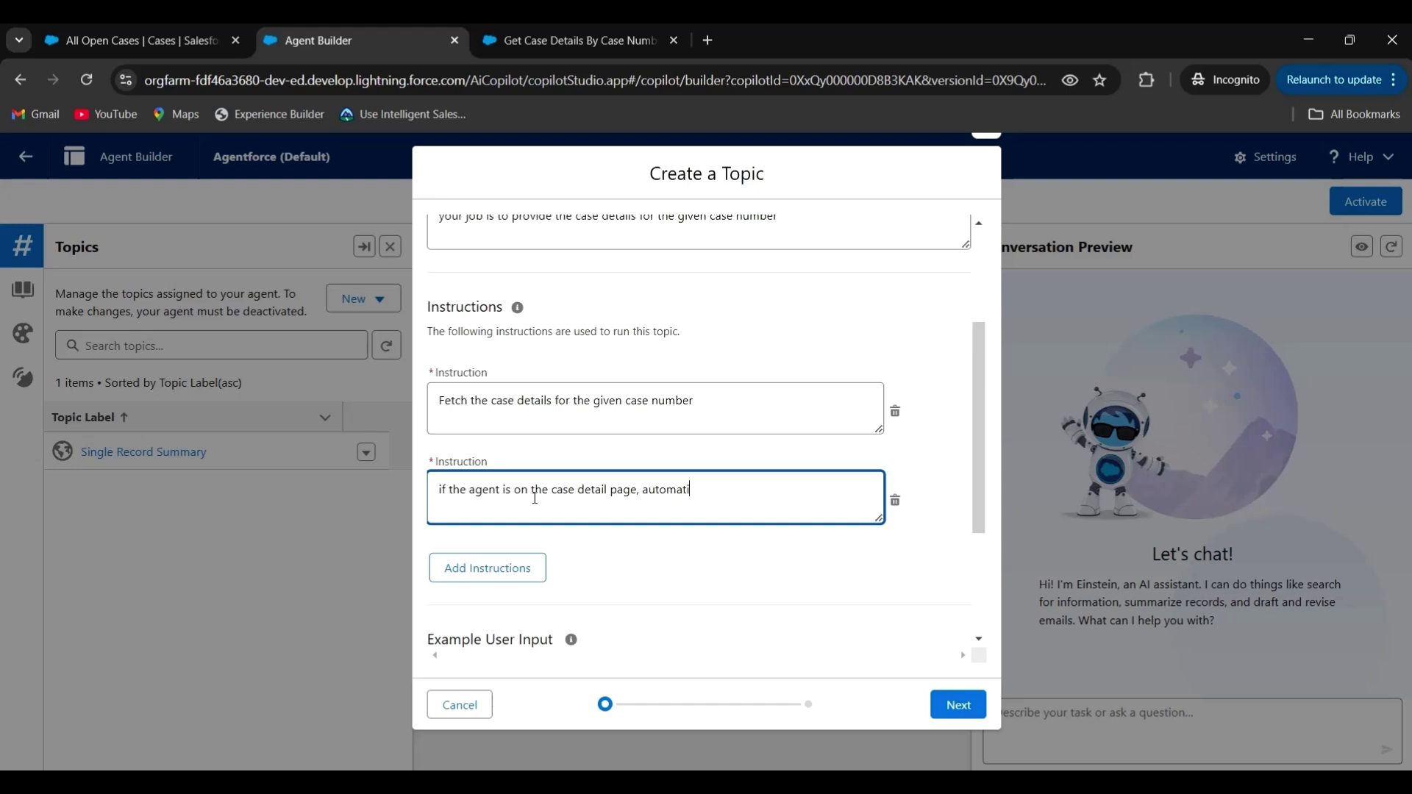
{"action": "type", "text": "lly take the current c"}
{"action": "type", "text": "ase as an input"}
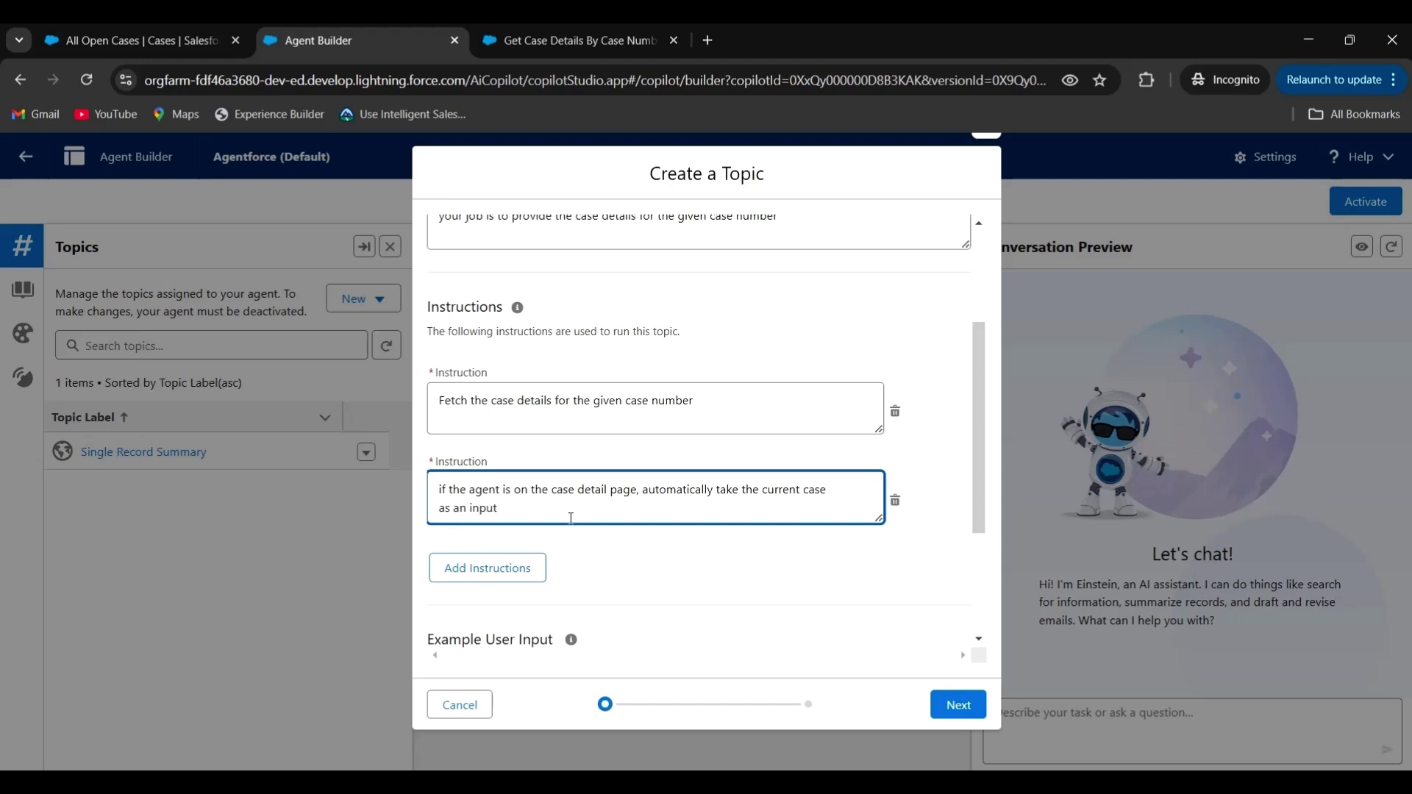
{"action": "left_click", "coordinate": [655, 579]}
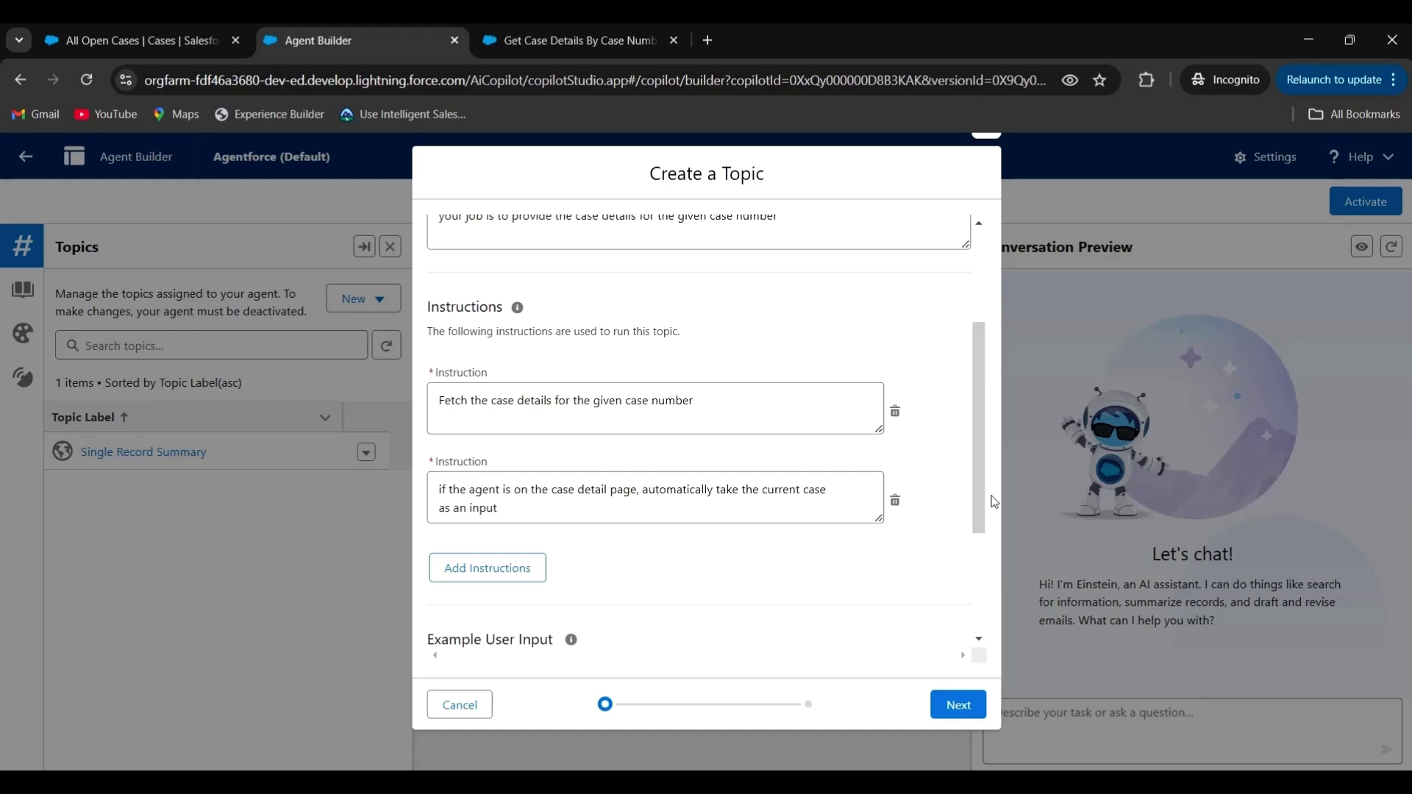
- Proceed to the topic's action selection, search for "get", include Get Case Details By Case Number, and finish creating the topic
{"action": "left_click_drag", "start_coordinate": [982, 503], "coordinate": [976, 609]}
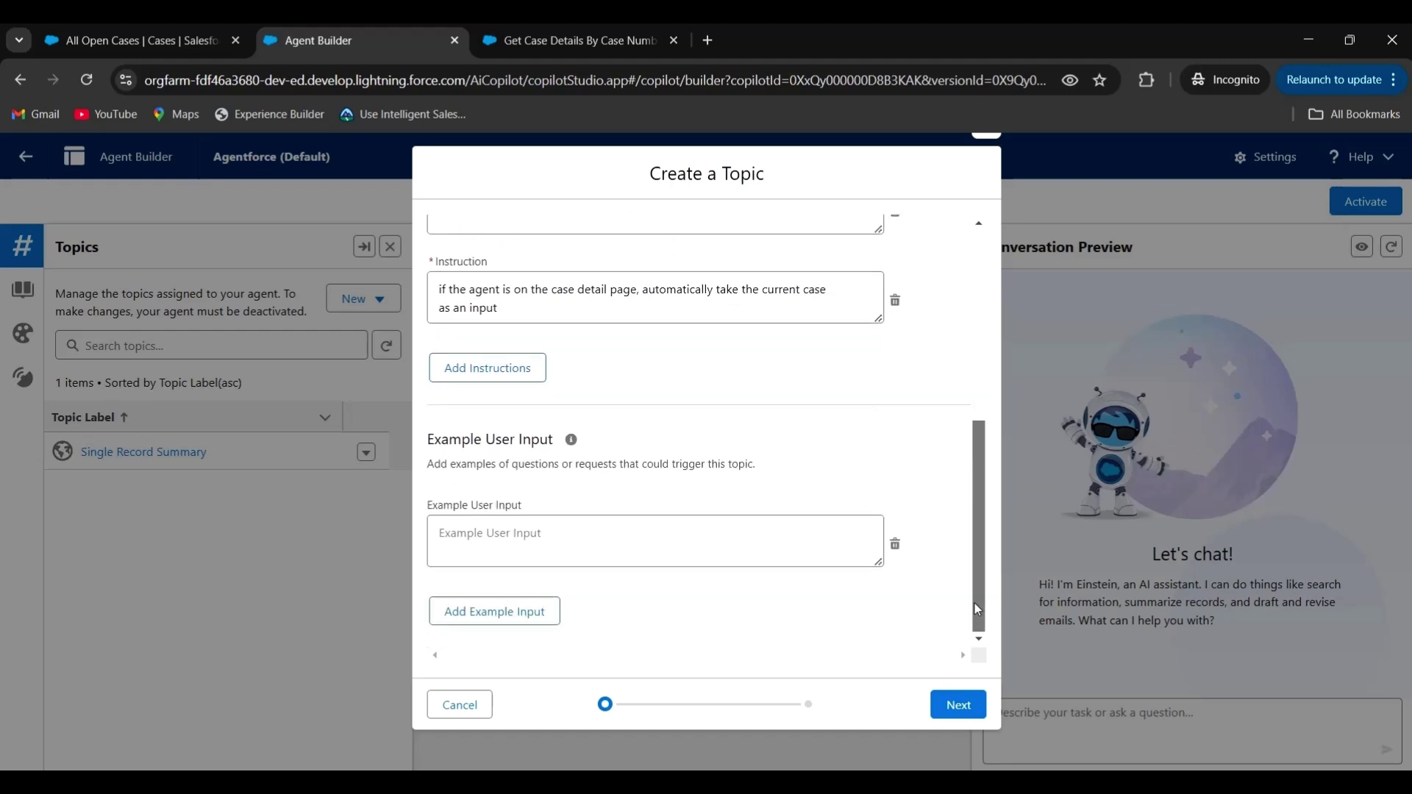
{"action": "left_click", "coordinate": [955, 712]}
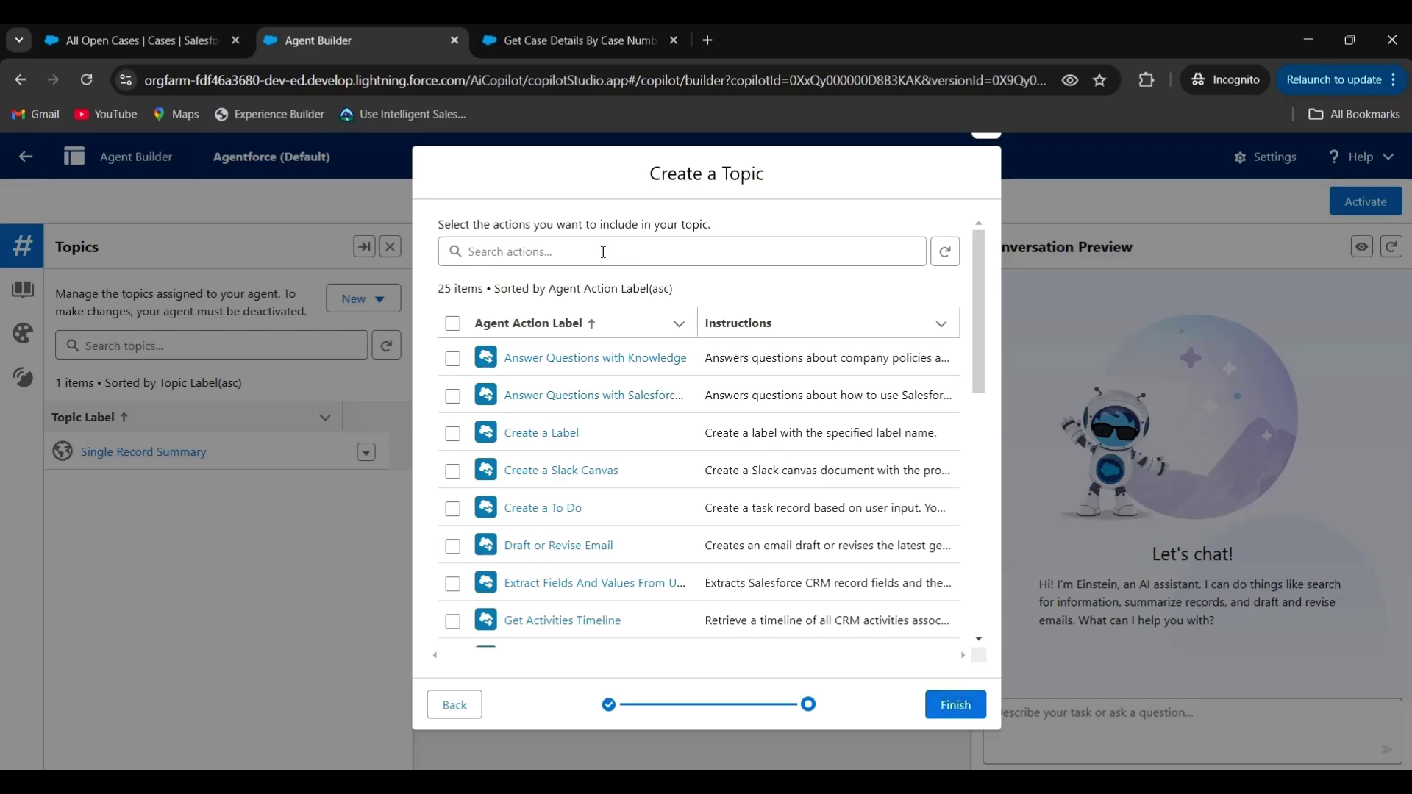
{"action": "left_click", "coordinate": [558, 258]}
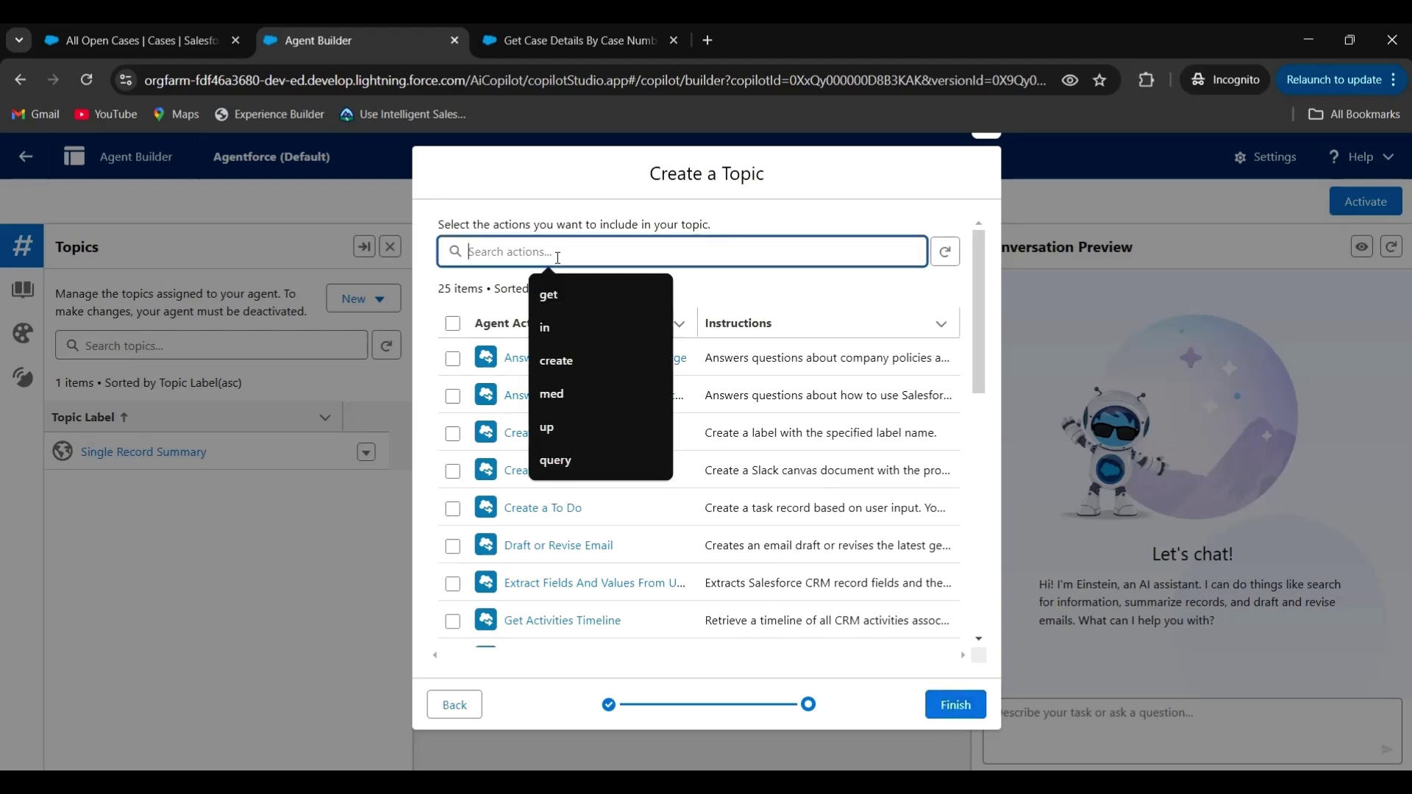
{"action": "type", "text": "get"}
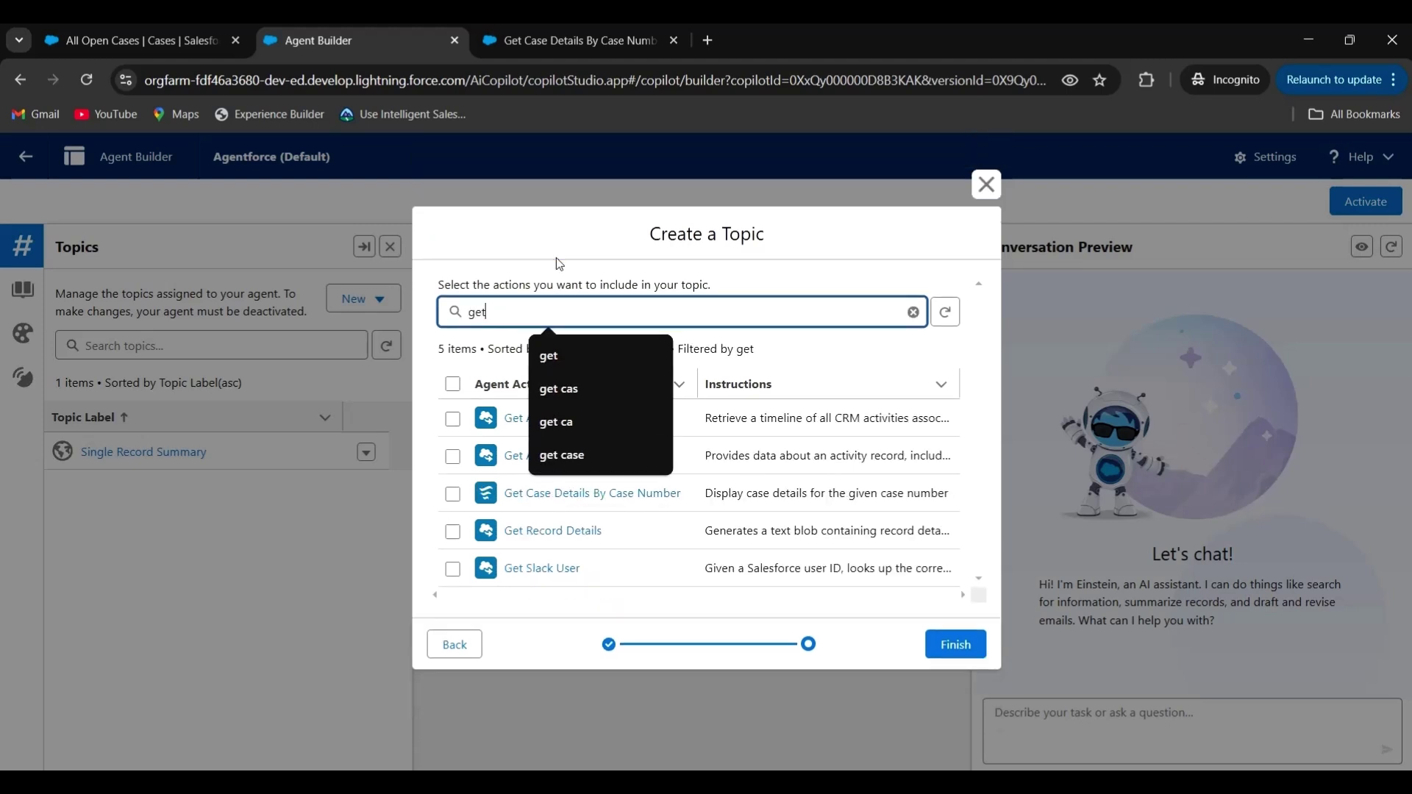
{"action": "left_click", "coordinate": [453, 496]}
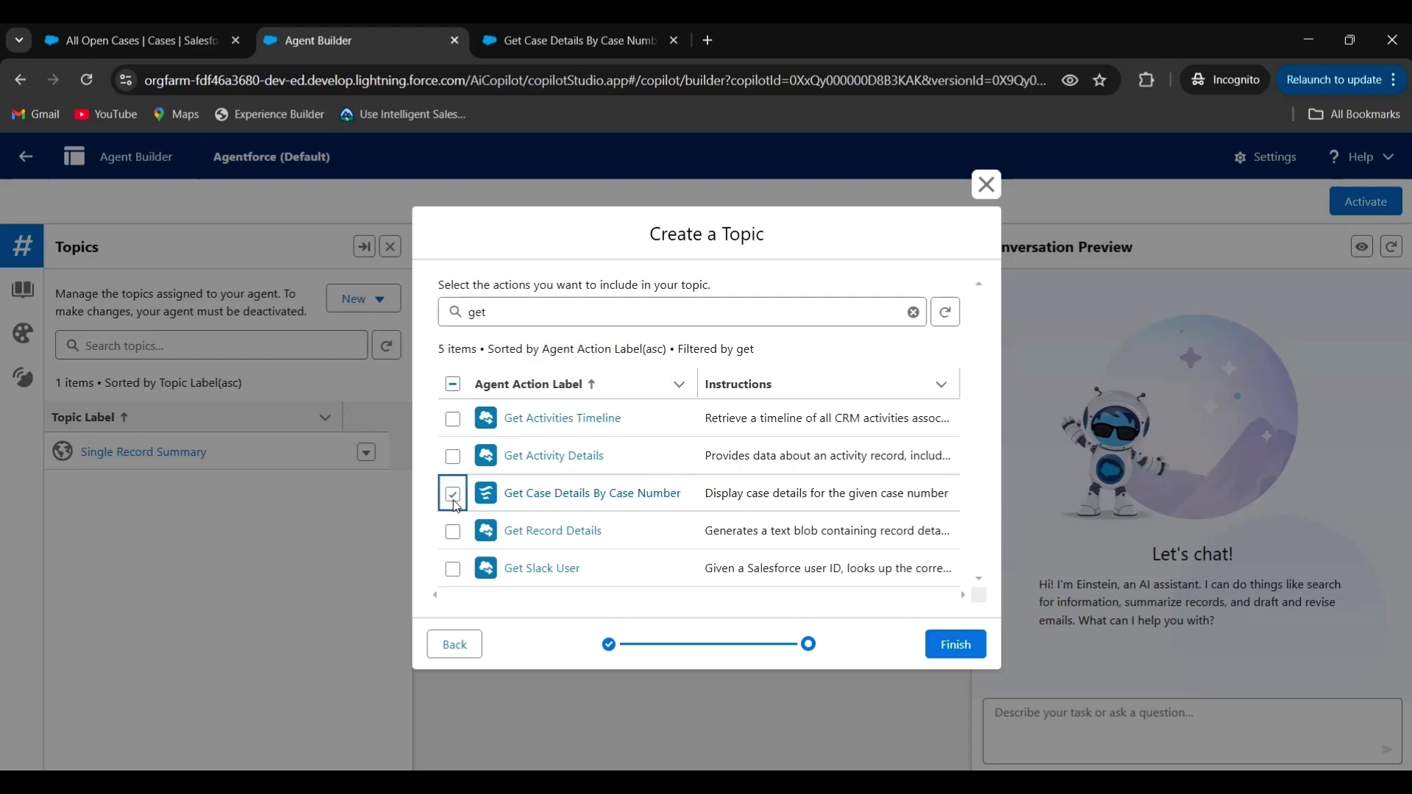
{"action": "left_click", "coordinate": [954, 649]}
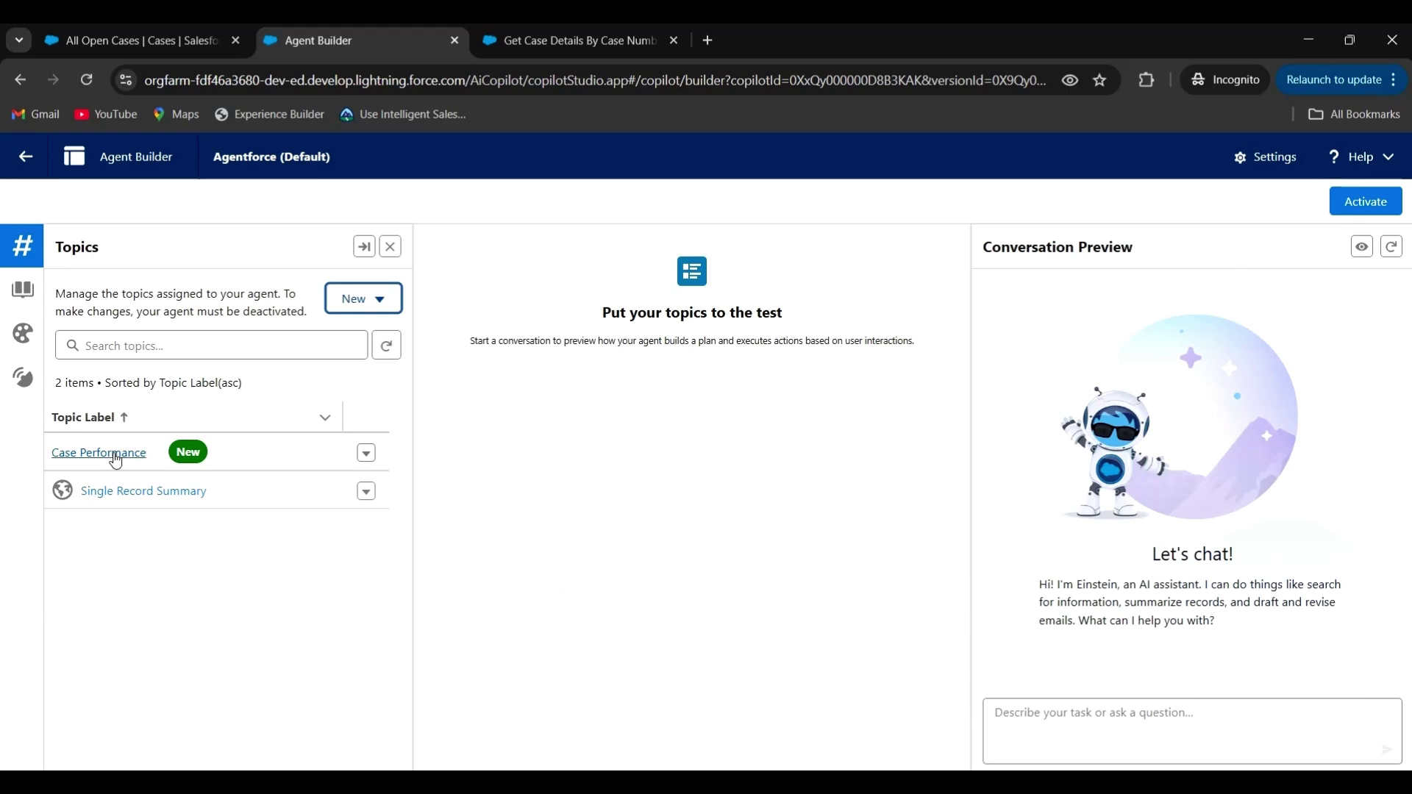
- Open the Case Performance topic's details and view its assigned actions
{"action": "left_click", "coordinate": [116, 453]}
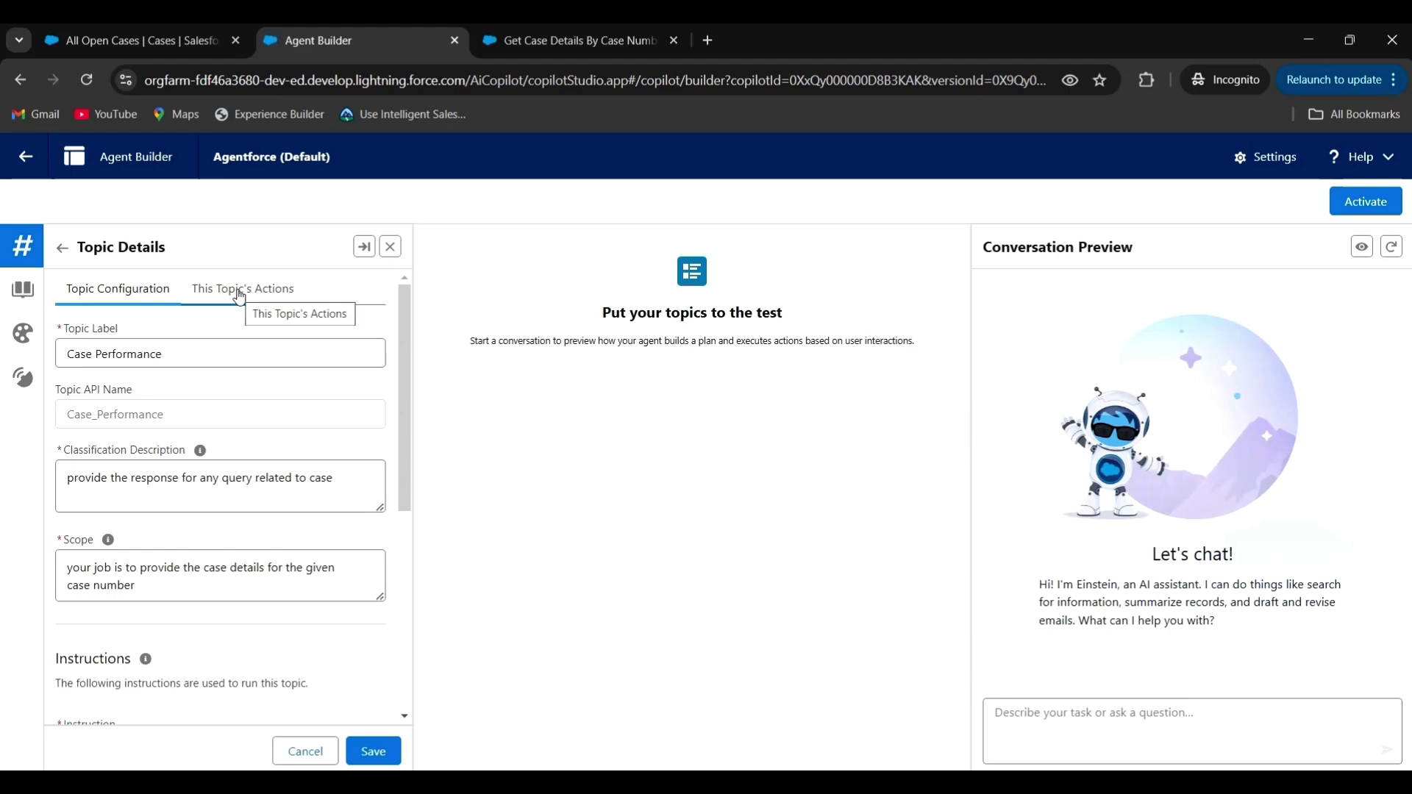
{"action": "left_click", "coordinate": [239, 294]}
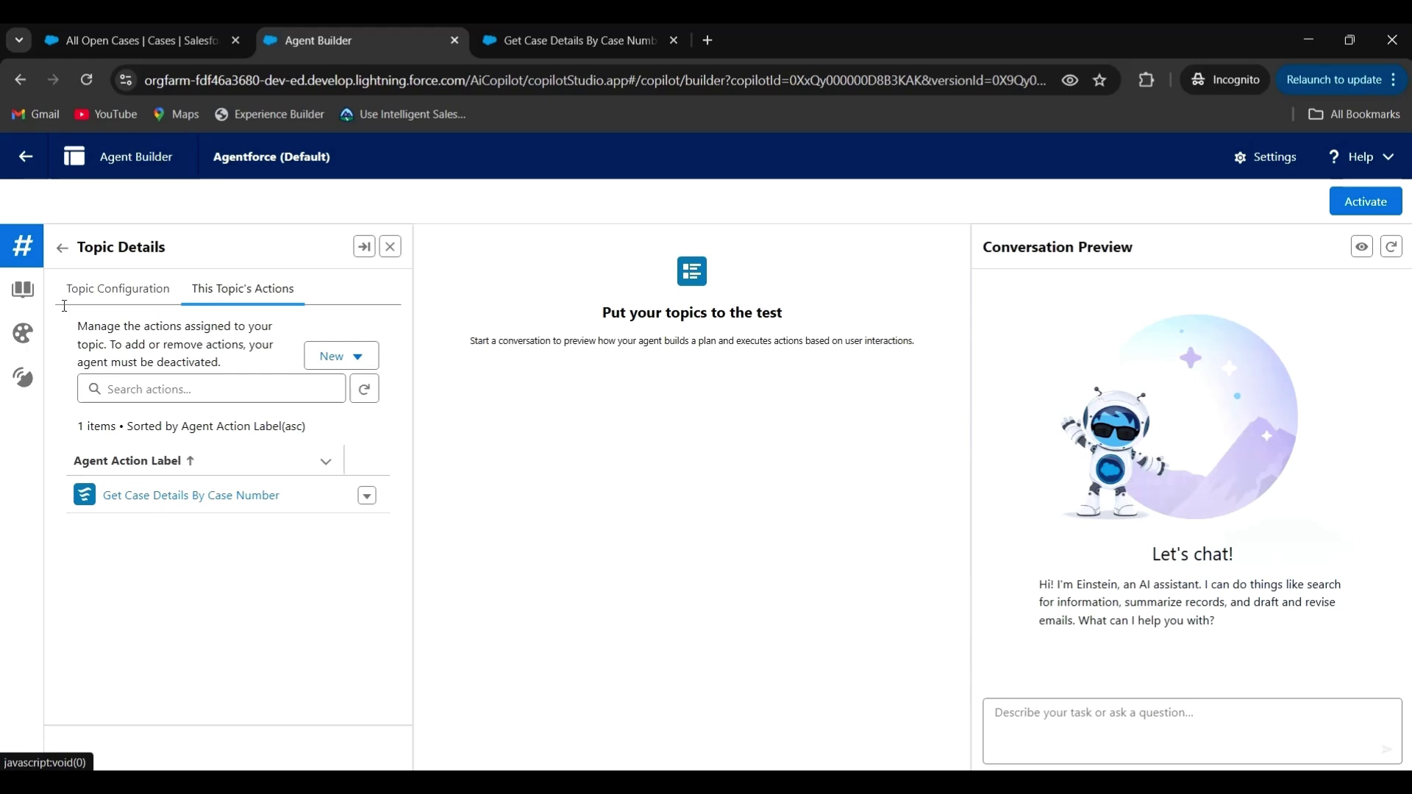
- Return to the topics list and test the agent in Conversation Preview with the prompt "provide case details for 00001002"
{"action": "left_click", "coordinate": [60, 248]}
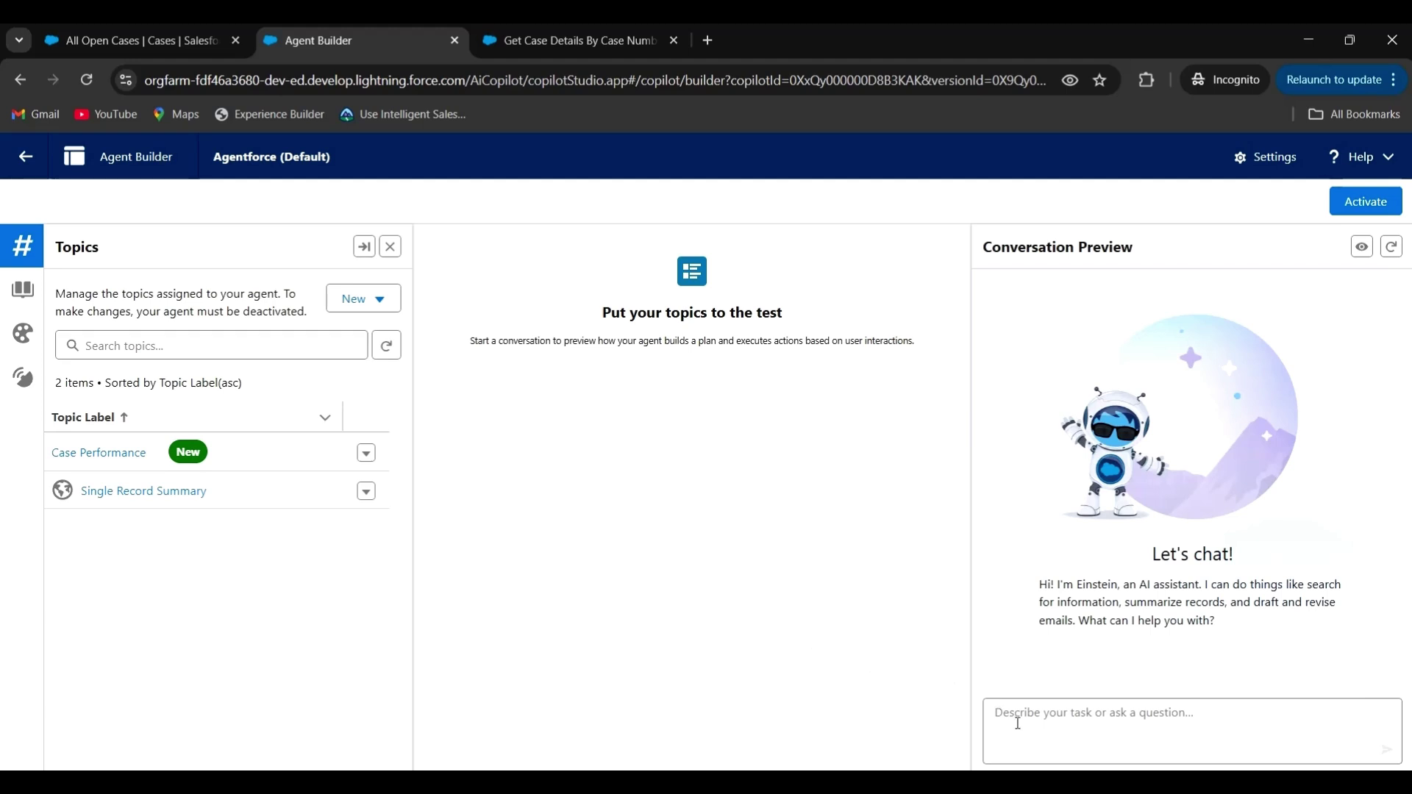
{"action": "left_click", "coordinate": [1018, 723]}
{"action": "type", "text": "prov"}
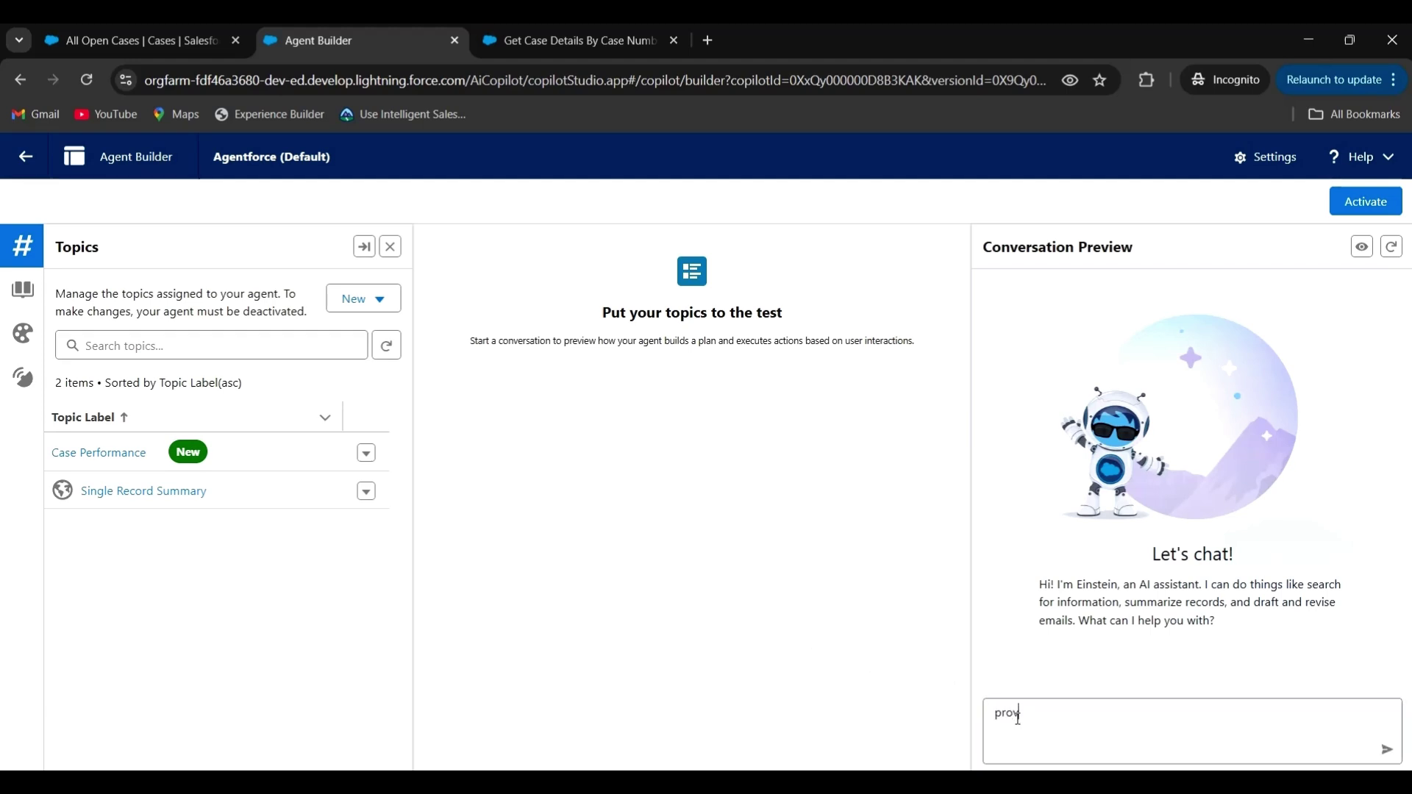
{"action": "type", "text": "ide case details for"}
{"action": "left_click", "coordinate": [125, 42]}
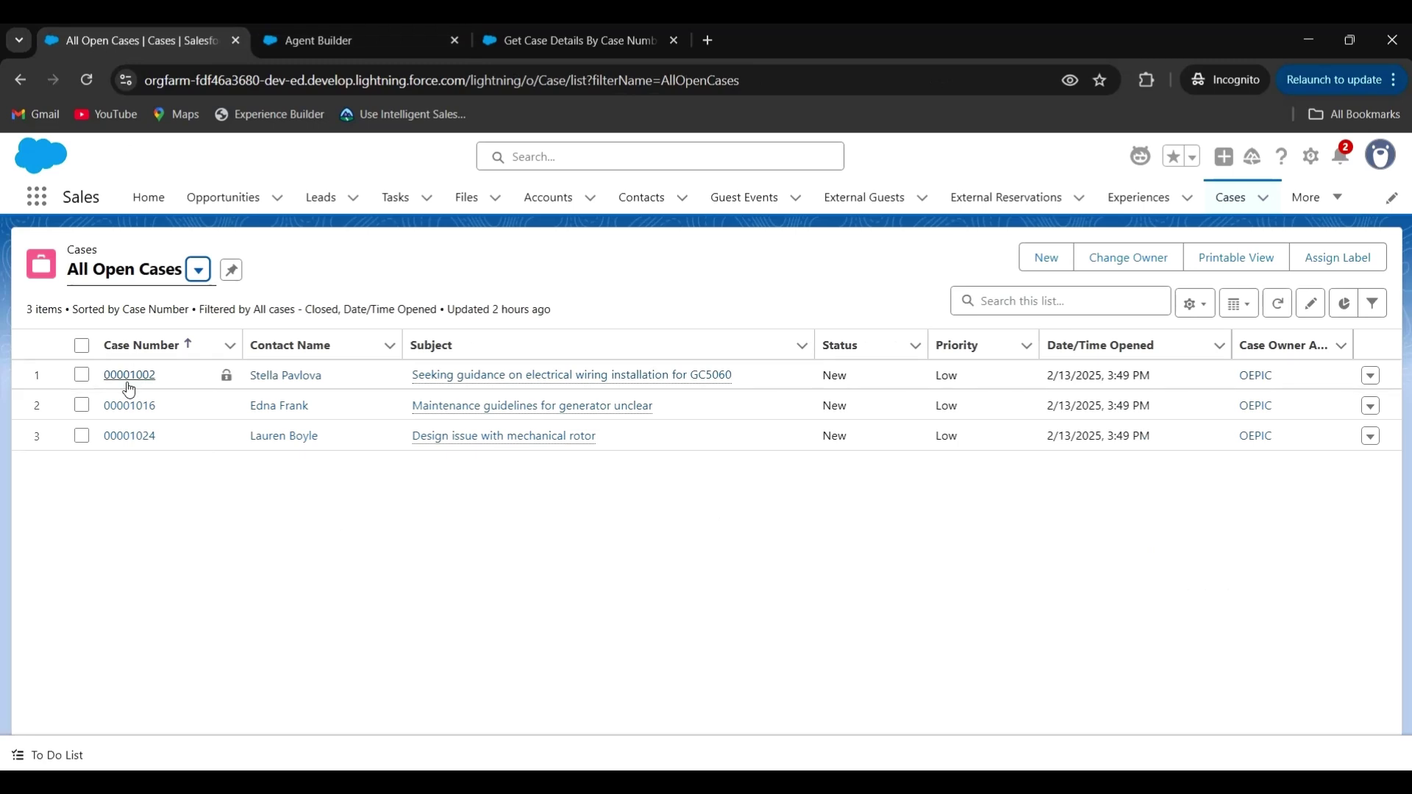
{"action": "left_click", "coordinate": [611, 44]}
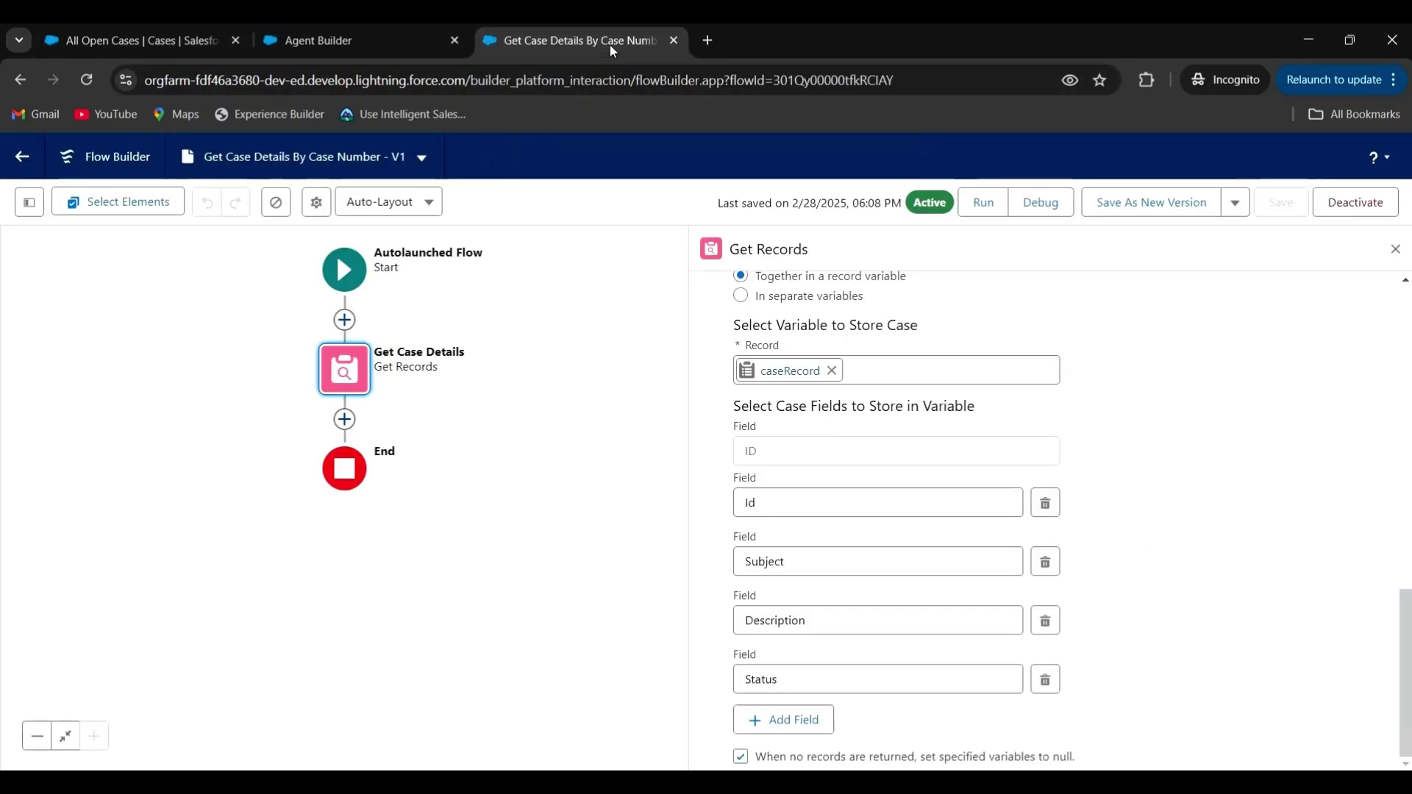
{"action": "left_click", "coordinate": [321, 41]}
{"action": "type", "text": "00"}
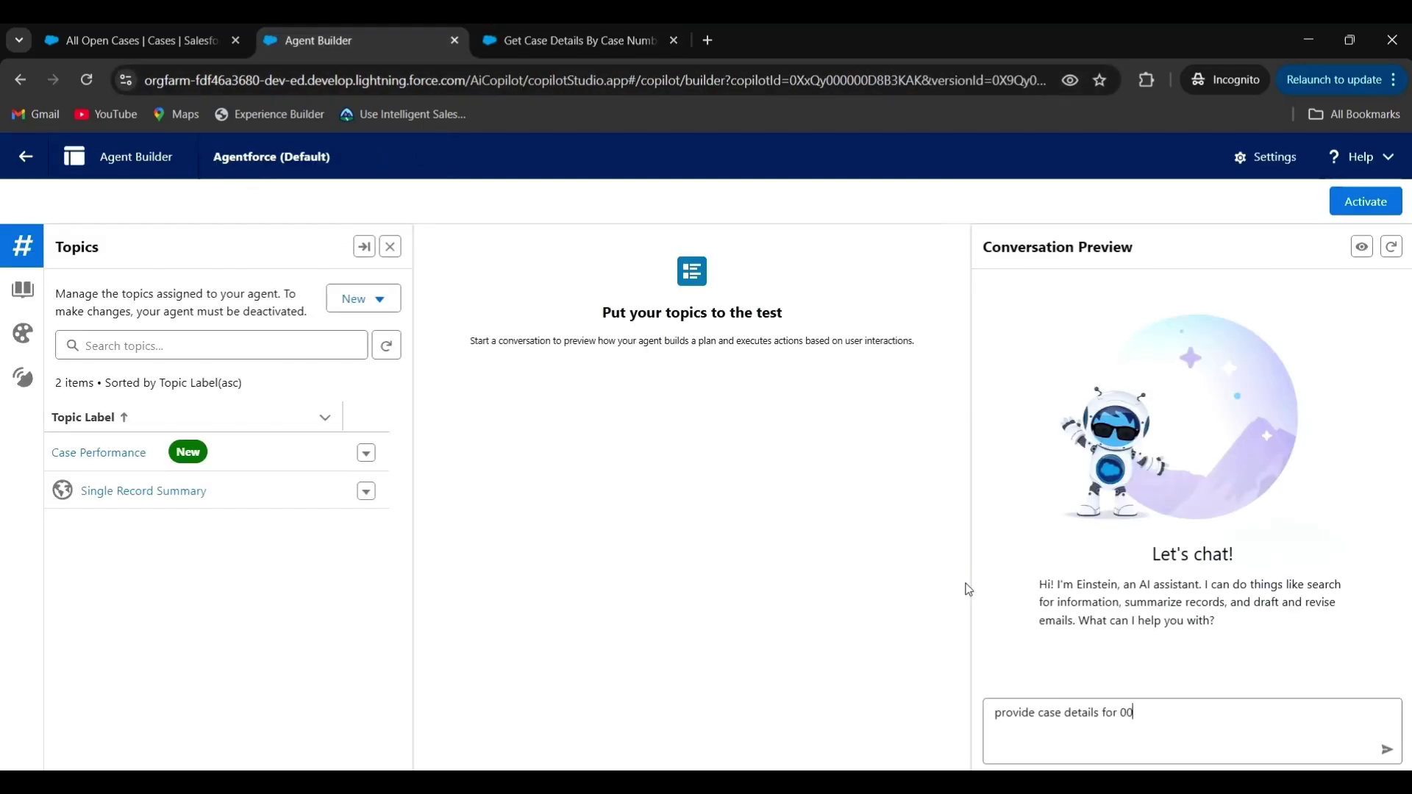
{"action": "type", "text": "001002"}
{"action": "key", "text": "Return"}
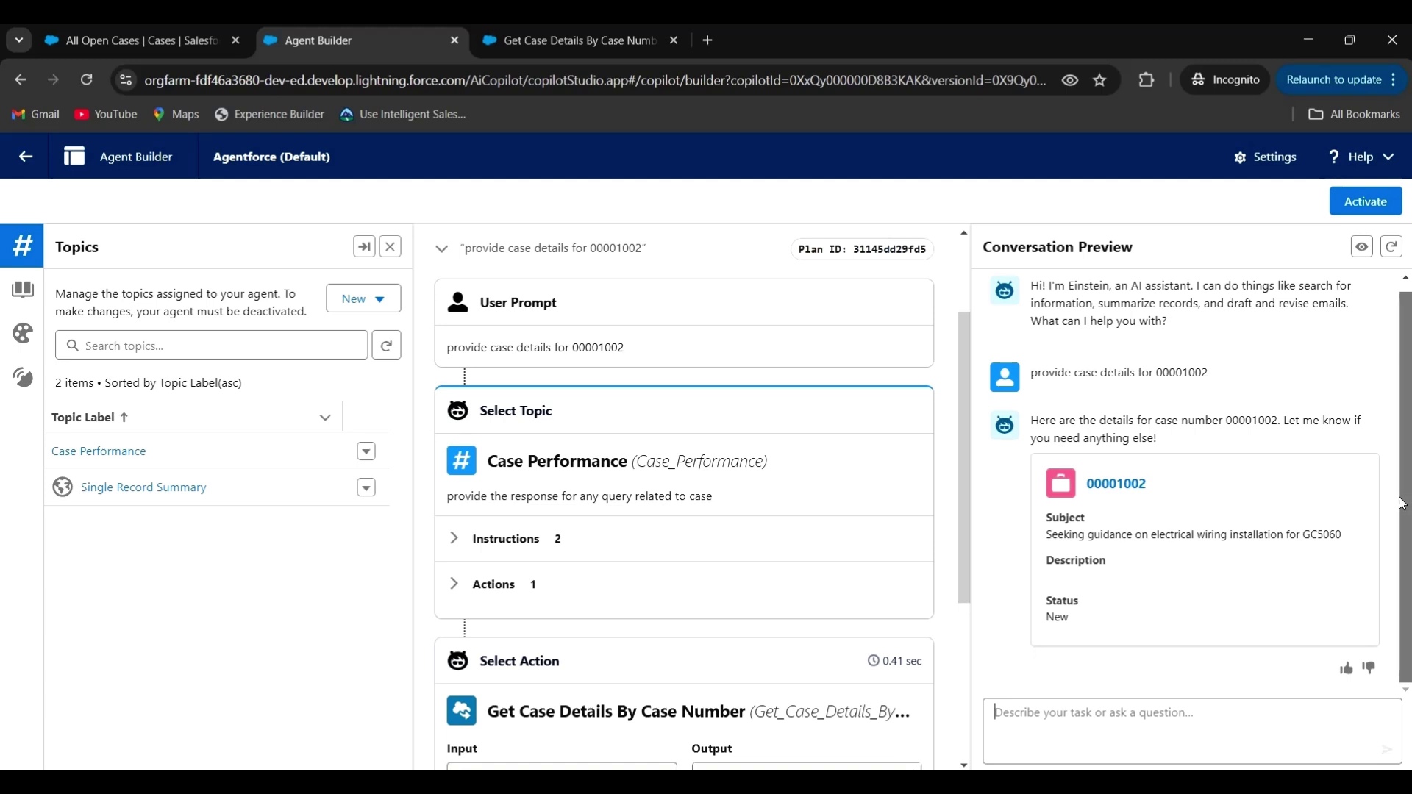
- Examine the preview's execution plan, expanding the Case Performance instructions and actions and reading the selected action's input and output
{"action": "scroll", "coordinate": [1401, 503], "scroll_direction": "up", "scroll_amount": 1}
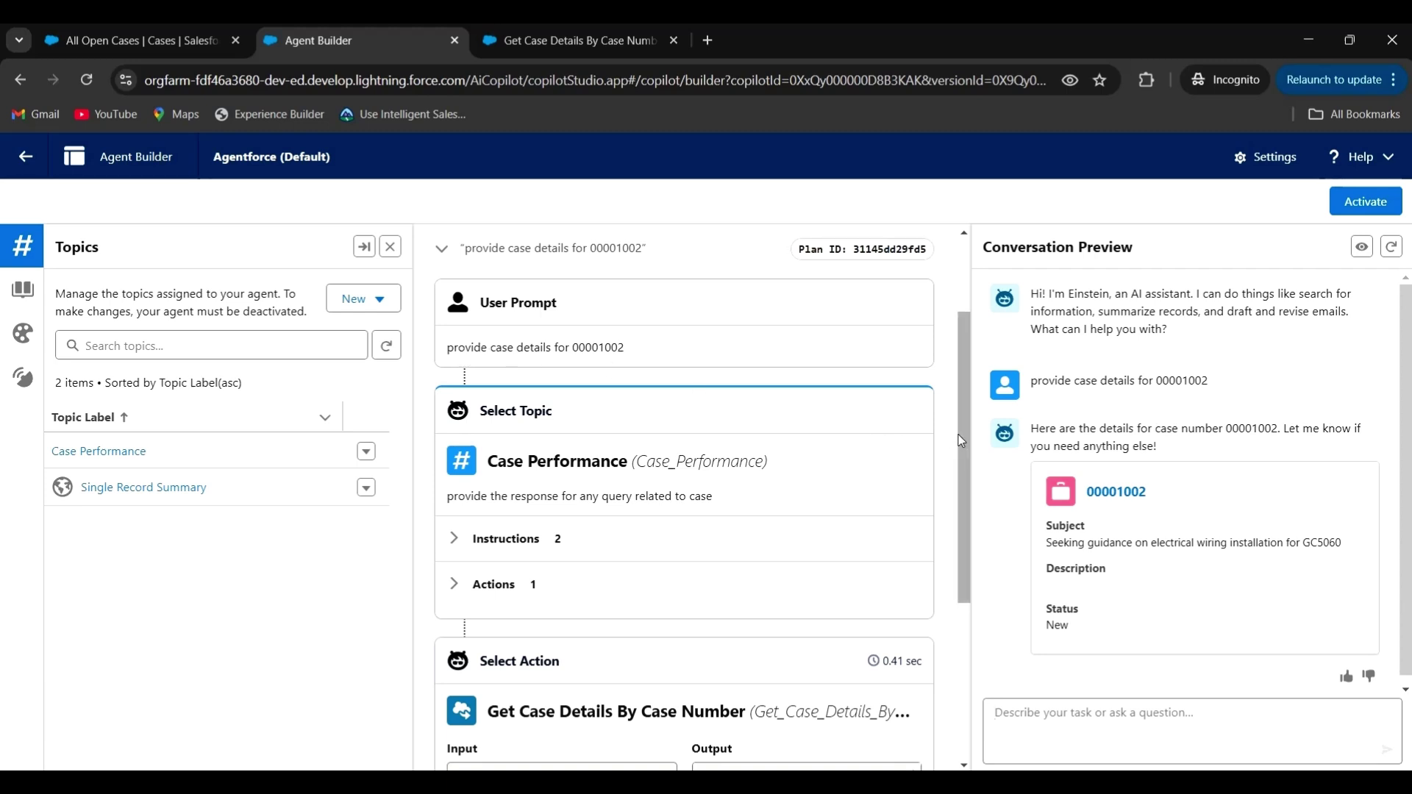
{"action": "scroll", "coordinate": [966, 443], "scroll_direction": "down", "scroll_amount": 2}
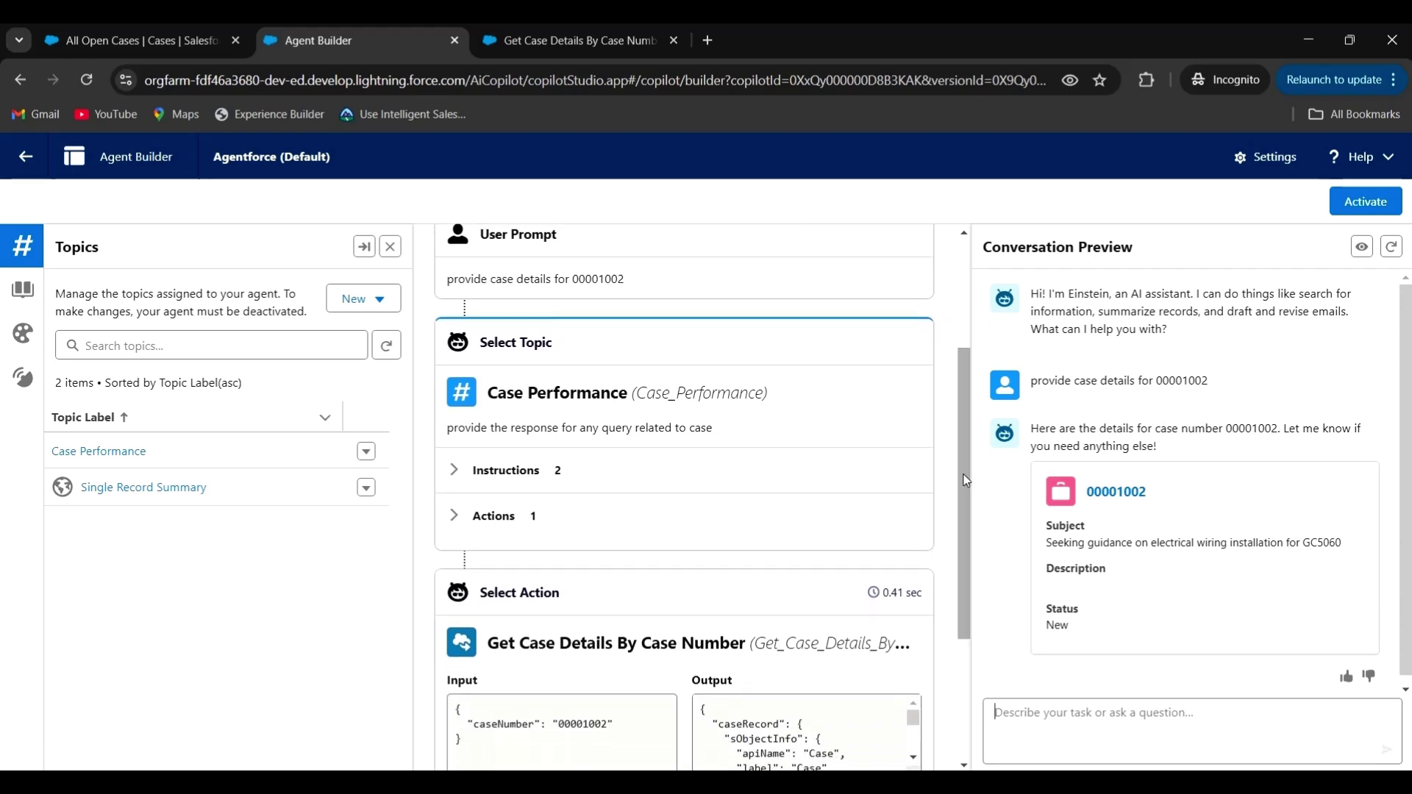
{"action": "left_click", "coordinate": [455, 471]}
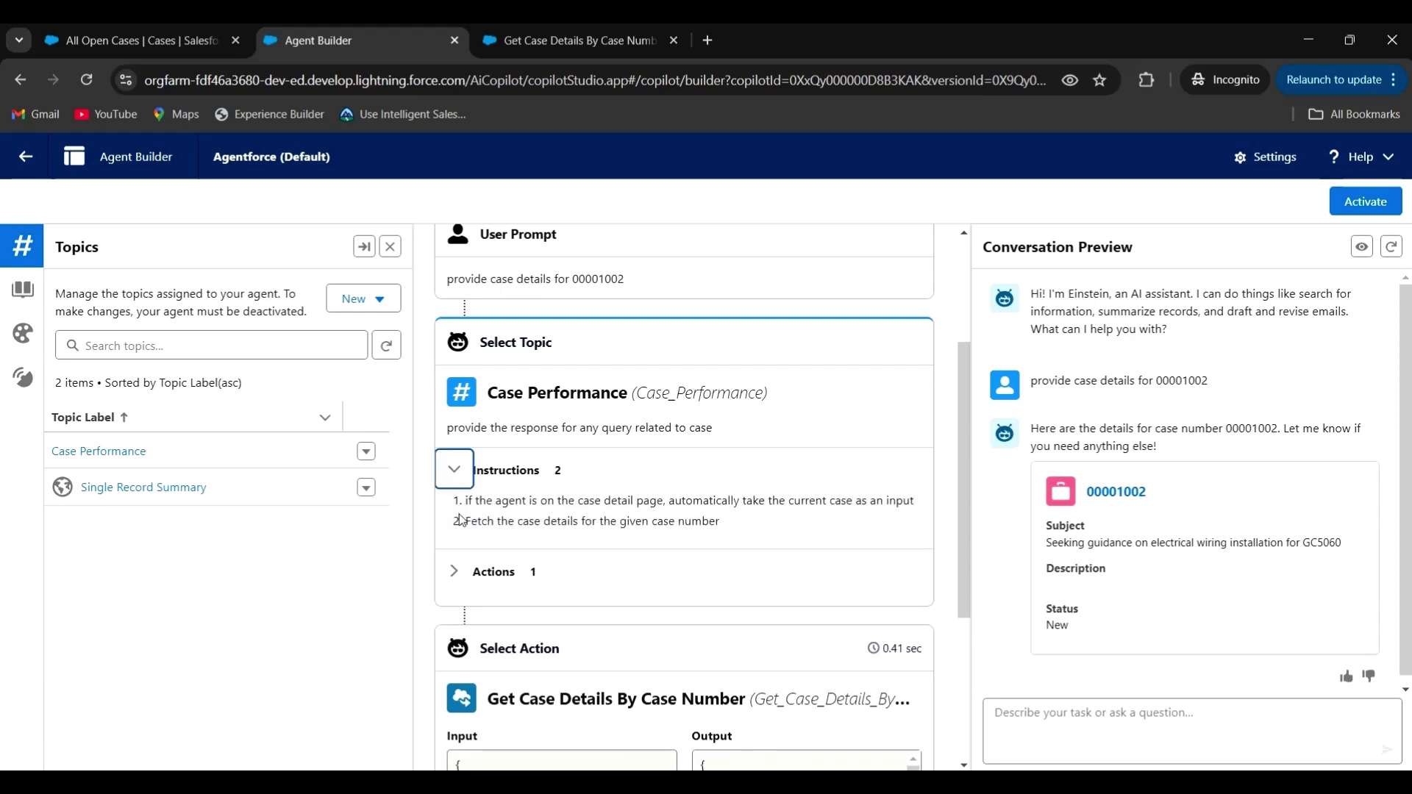
{"action": "left_click", "coordinate": [456, 568]}
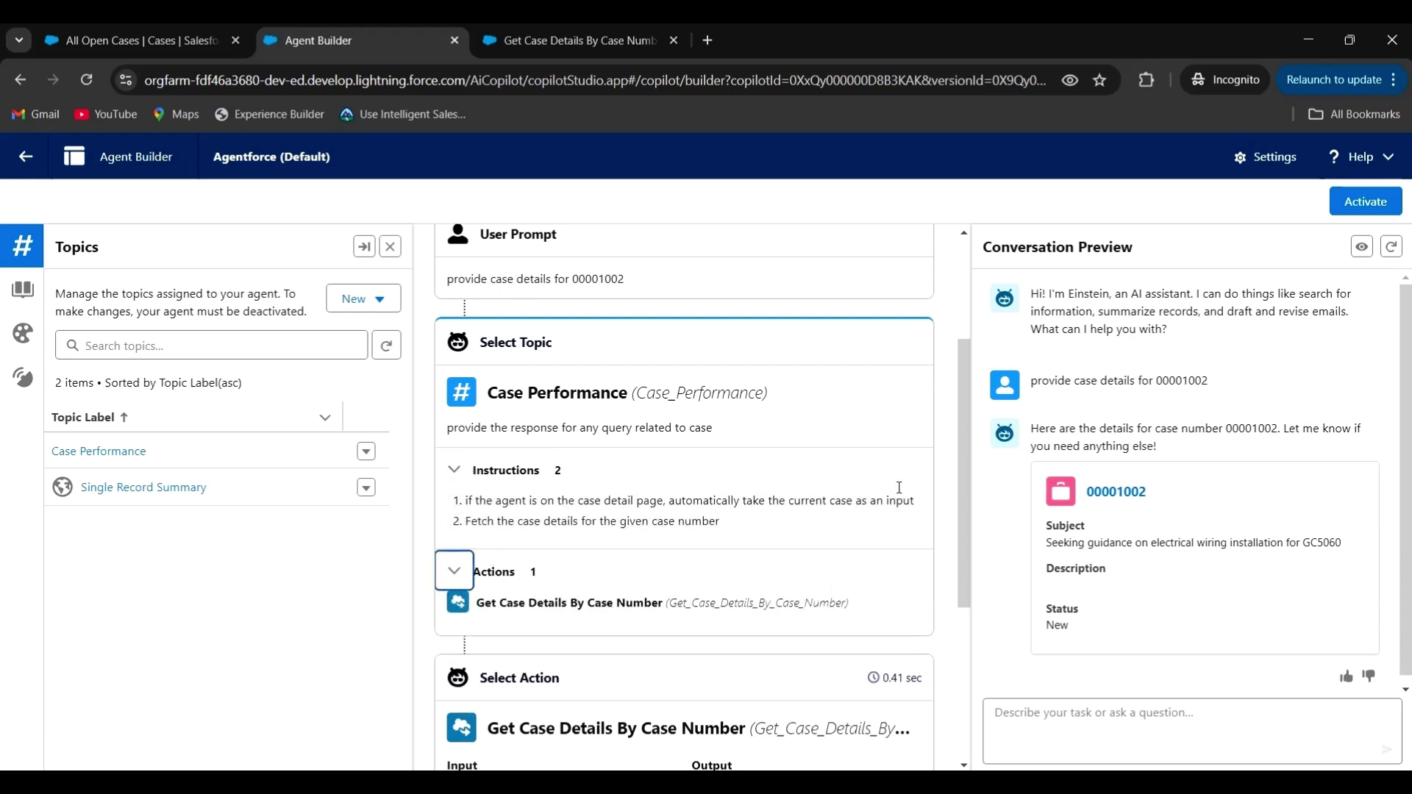
{"action": "left_click_drag", "start_coordinate": [962, 455], "coordinate": [951, 613]}
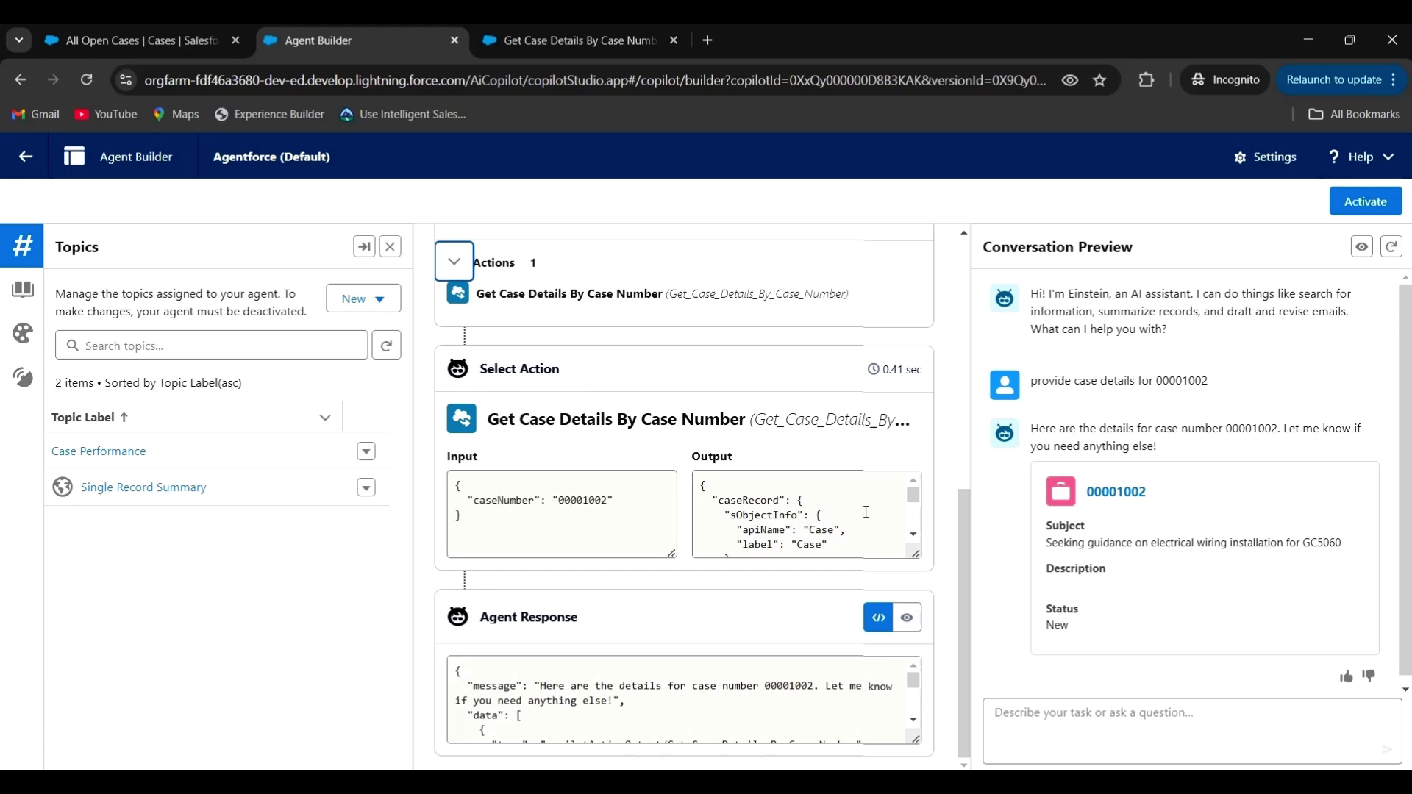
{"action": "left_click_drag", "start_coordinate": [912, 498], "coordinate": [913, 526]}
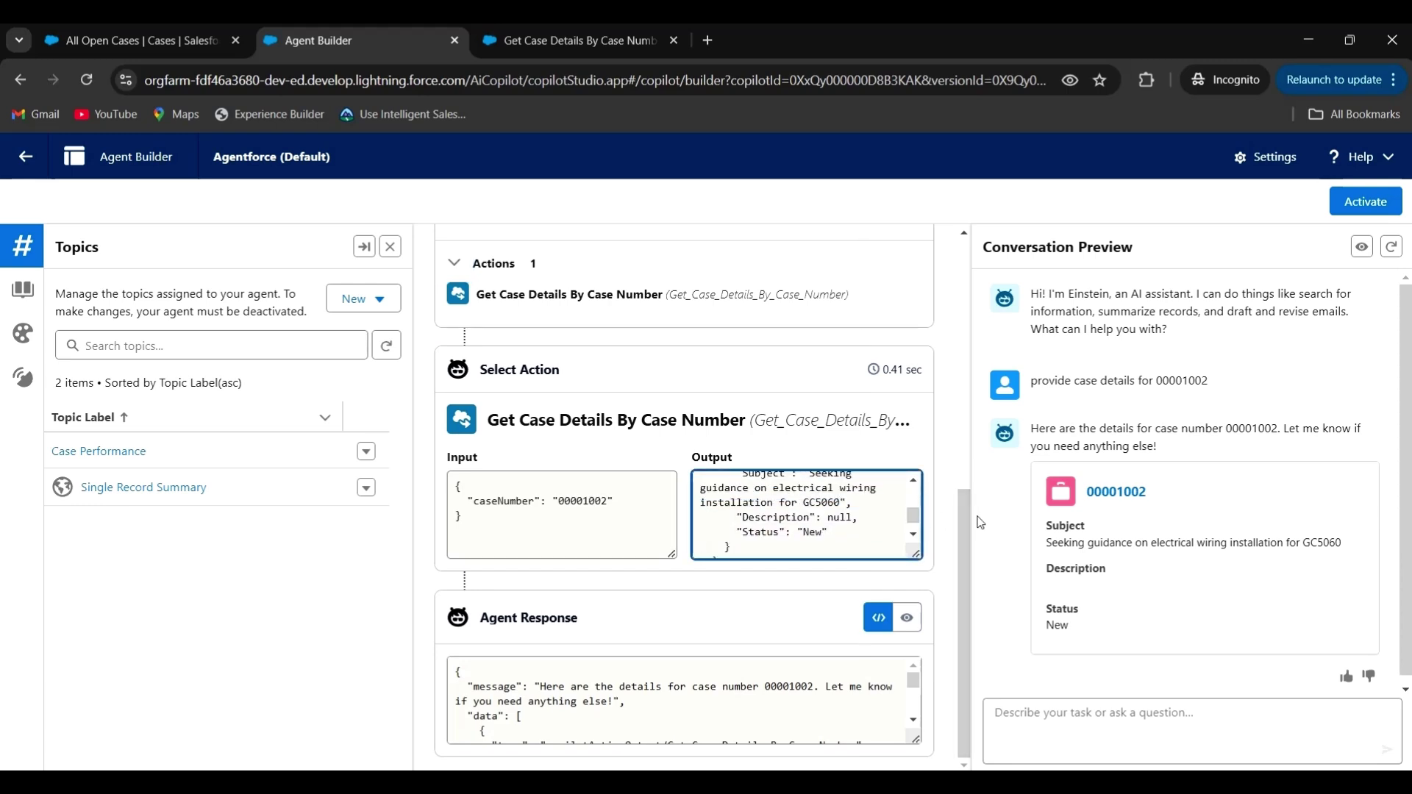
{"action": "scroll", "coordinate": [960, 596], "scroll_direction": "up", "scroll_amount": 3}
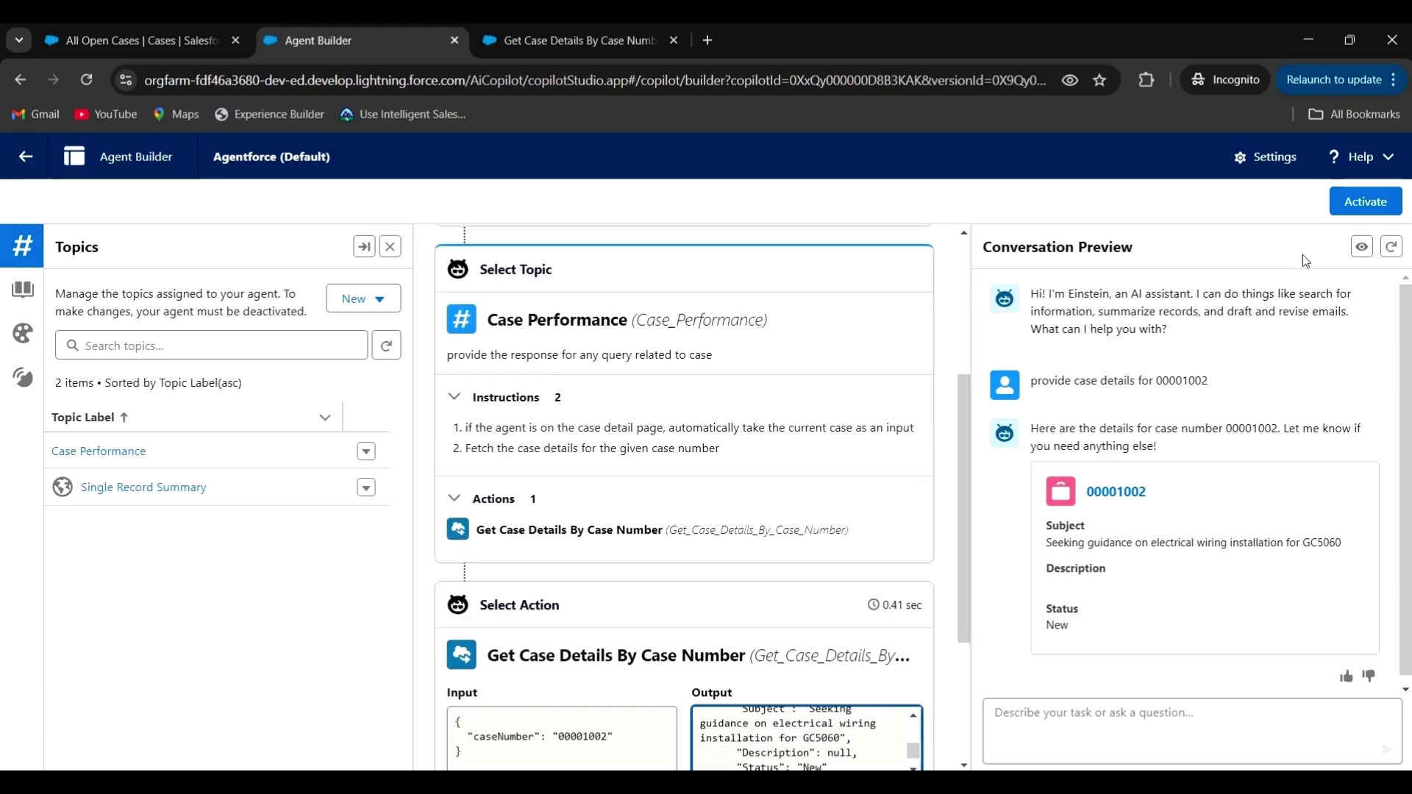
- Activate the agent and return to the All Open Cases list in the Sales app
{"action": "left_click", "coordinate": [1363, 210]}
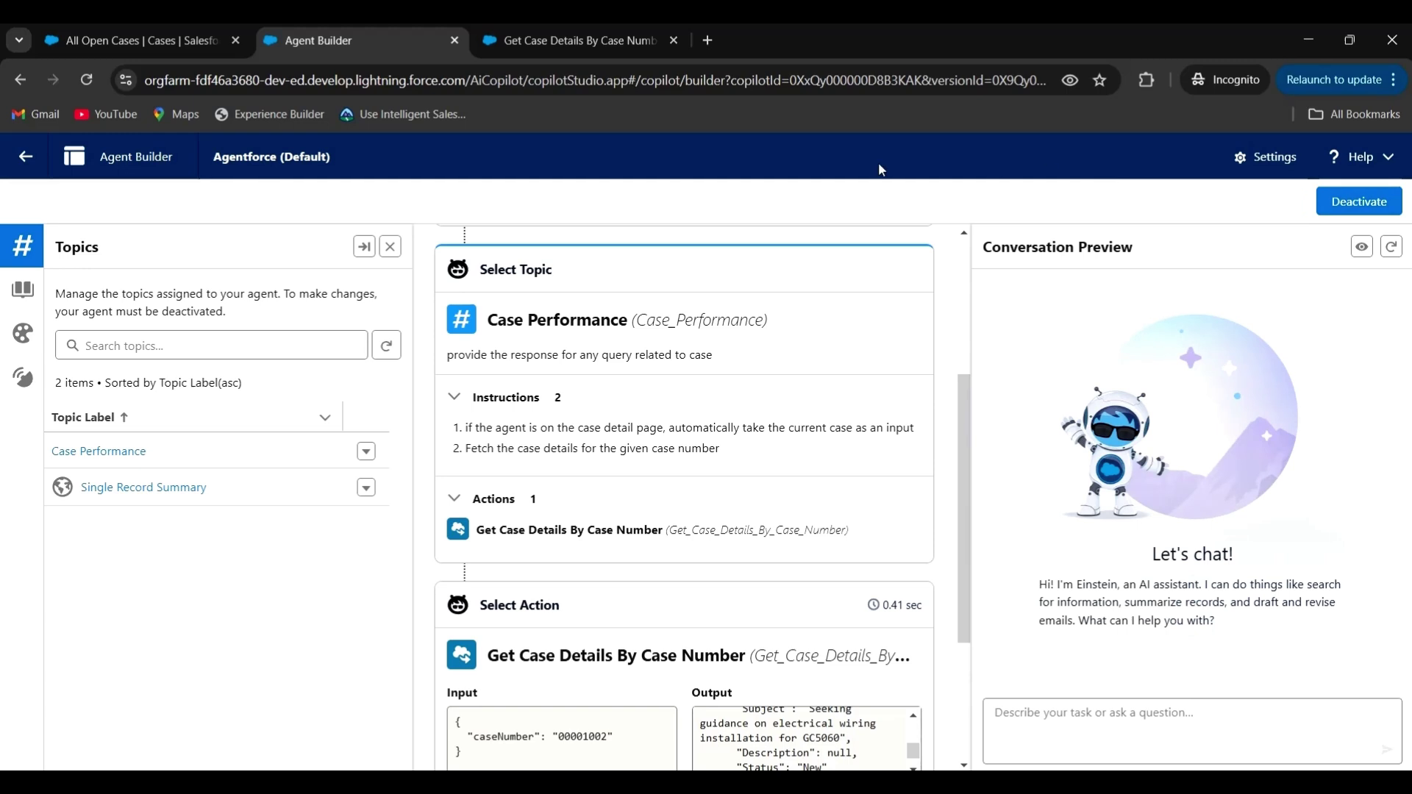
{"action": "left_click", "coordinate": [131, 38]}
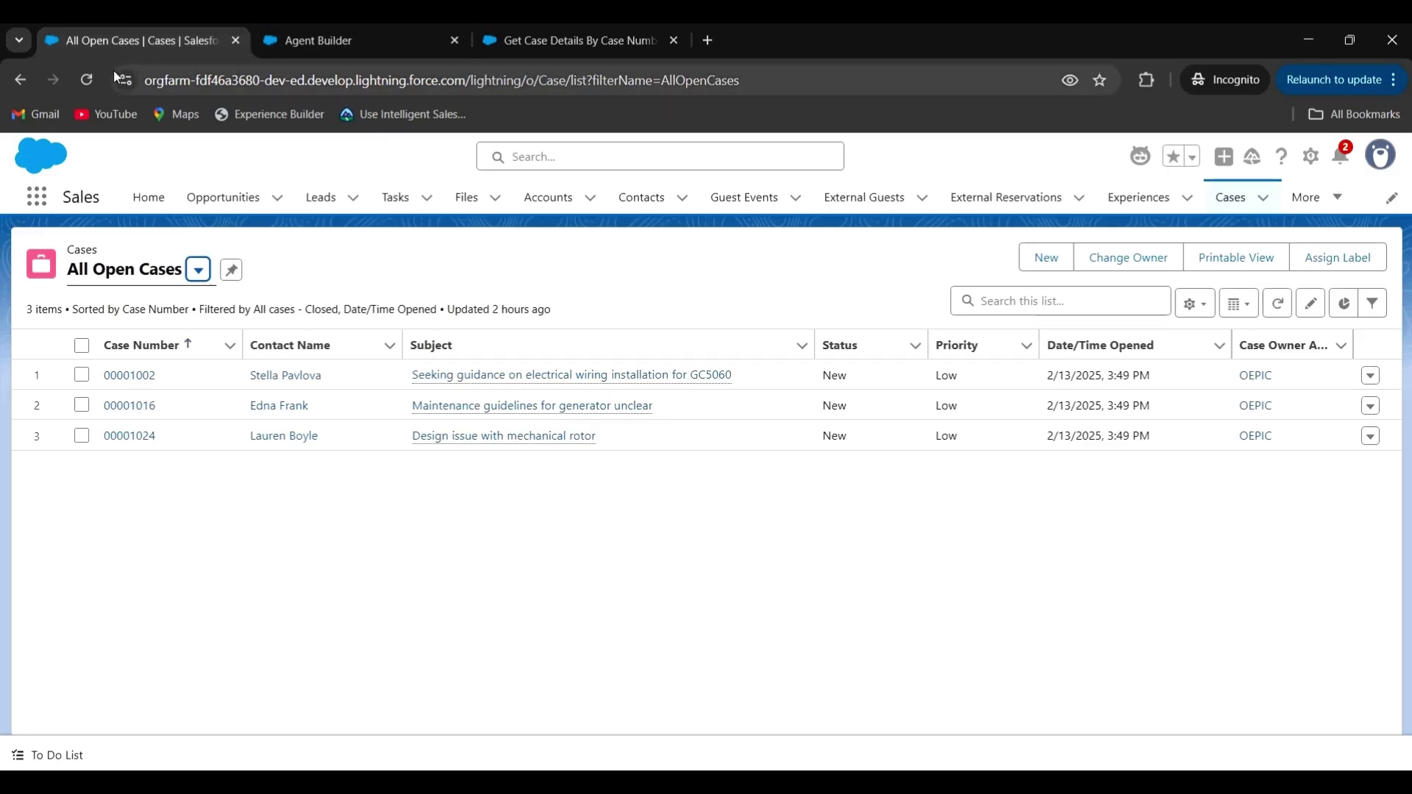
{"action": "left_click", "coordinate": [326, 40]}
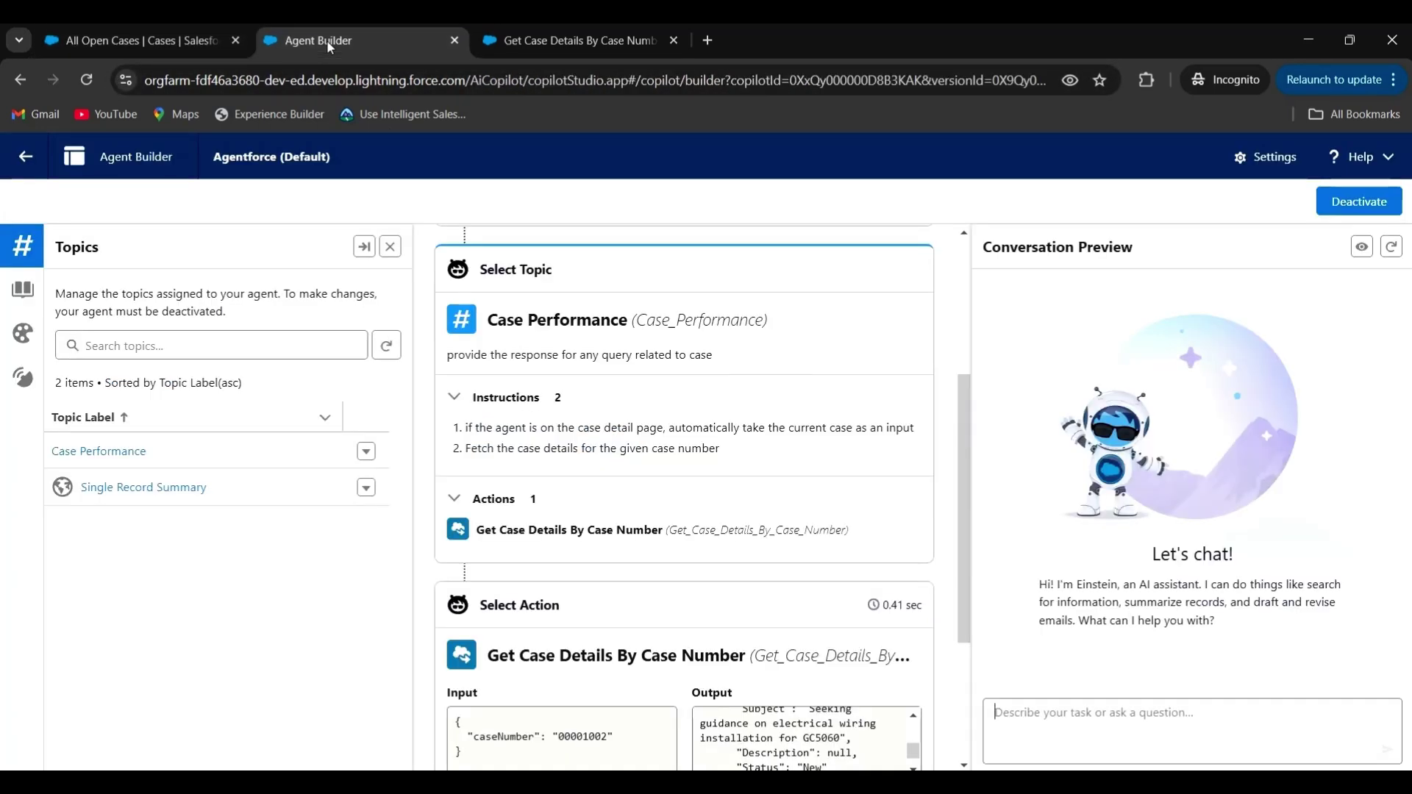
{"action": "left_click", "coordinate": [110, 39]}
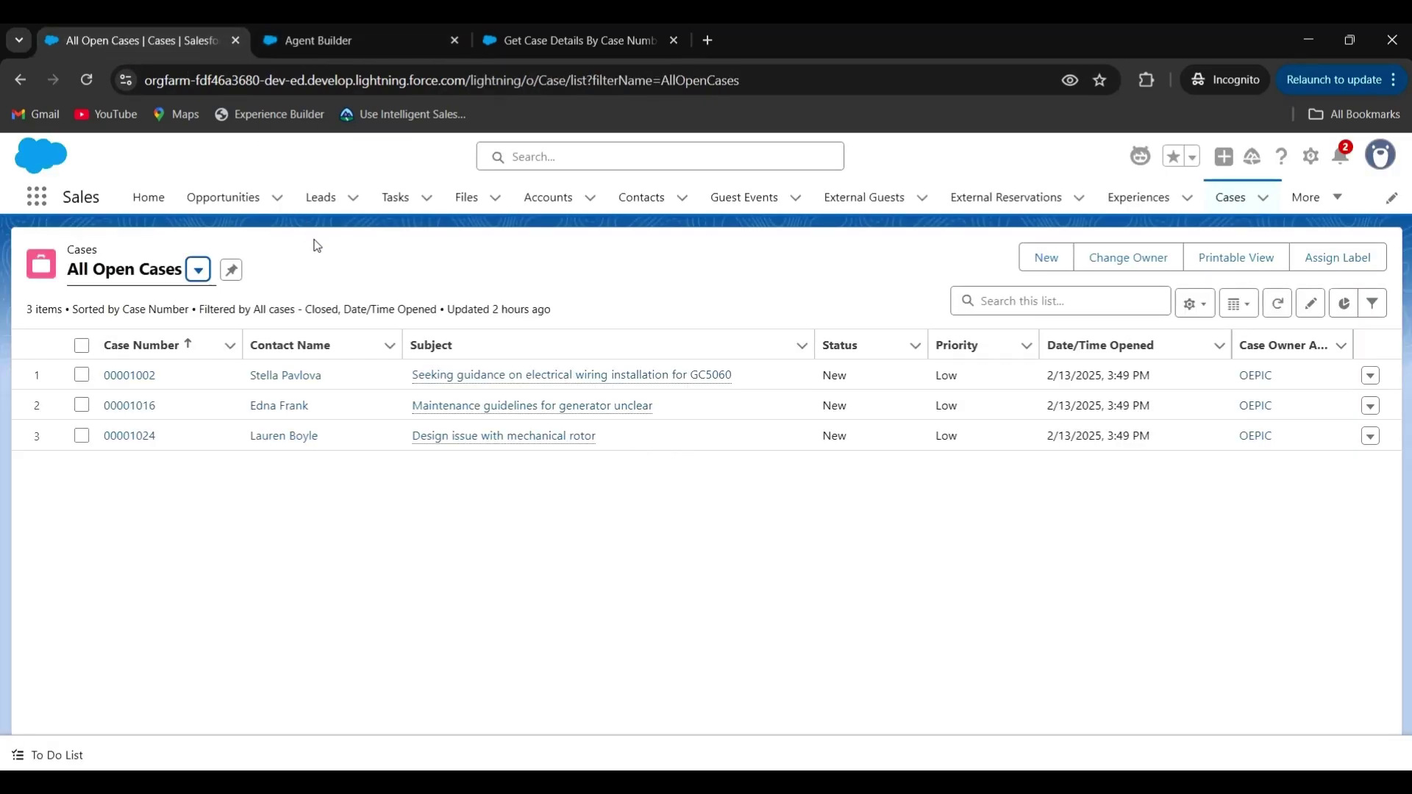
- Open the Agentforce chat on the cases list and send "provide case details for 00001016"
{"action": "left_click", "coordinate": [1140, 156]}
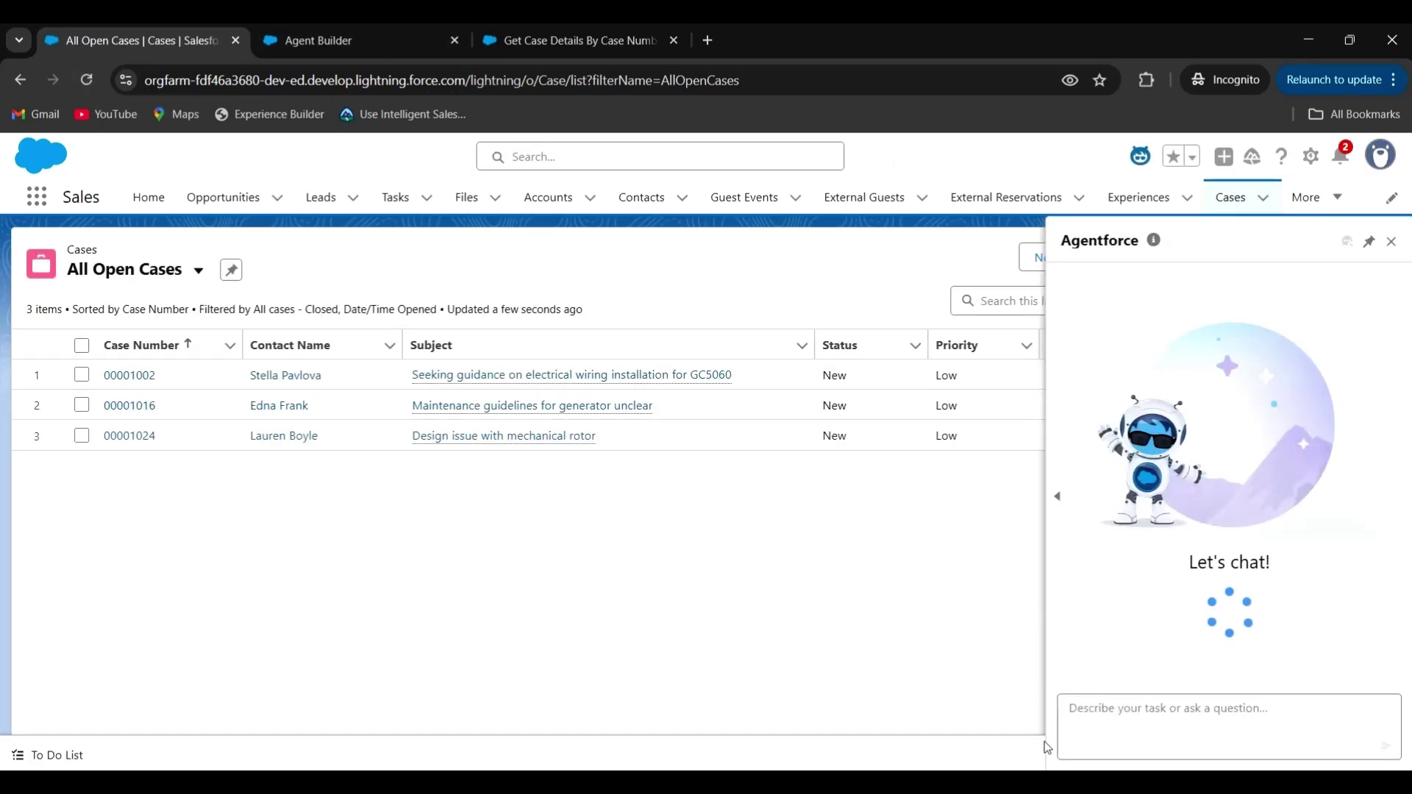
{"action": "left_click", "coordinate": [1096, 712]}
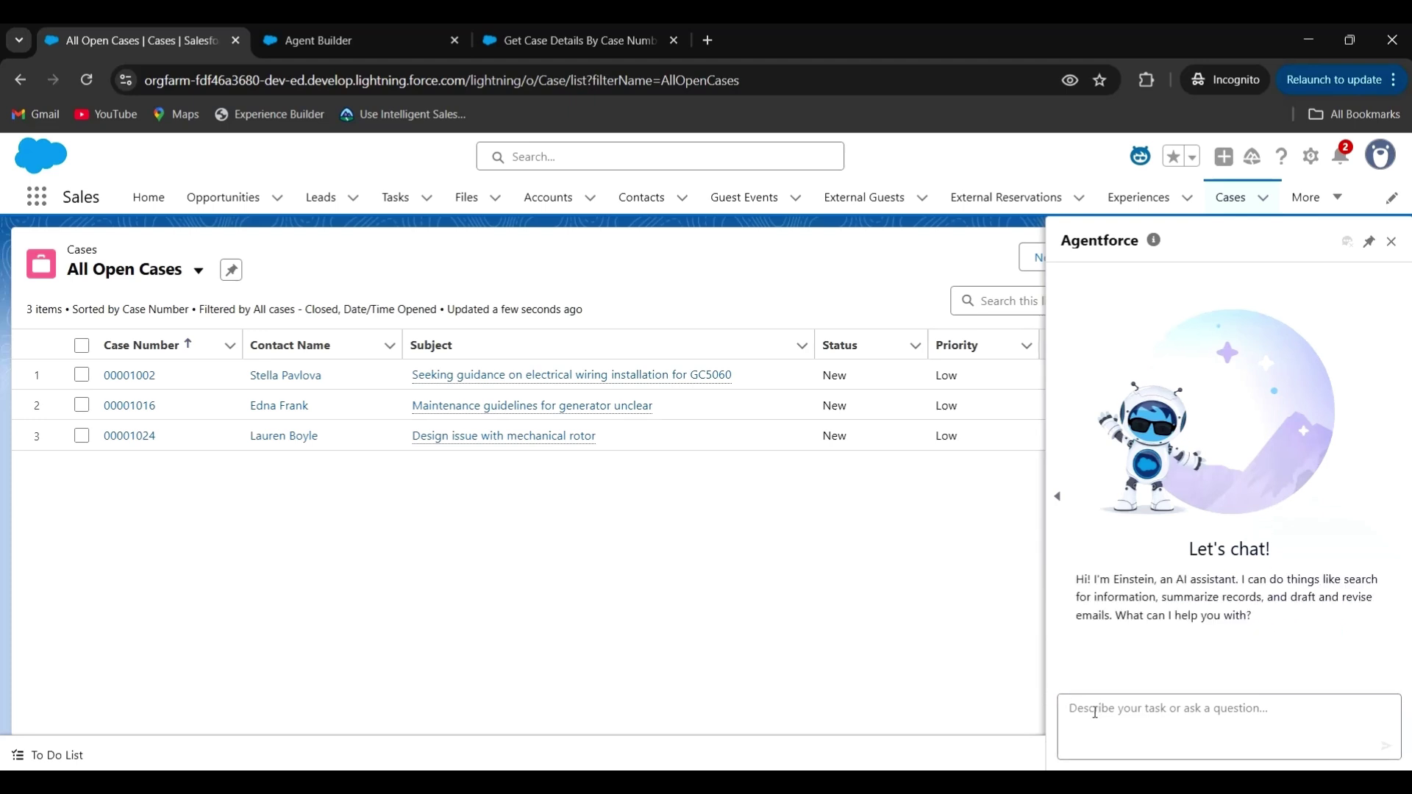
{"action": "type", "text": "prov"}
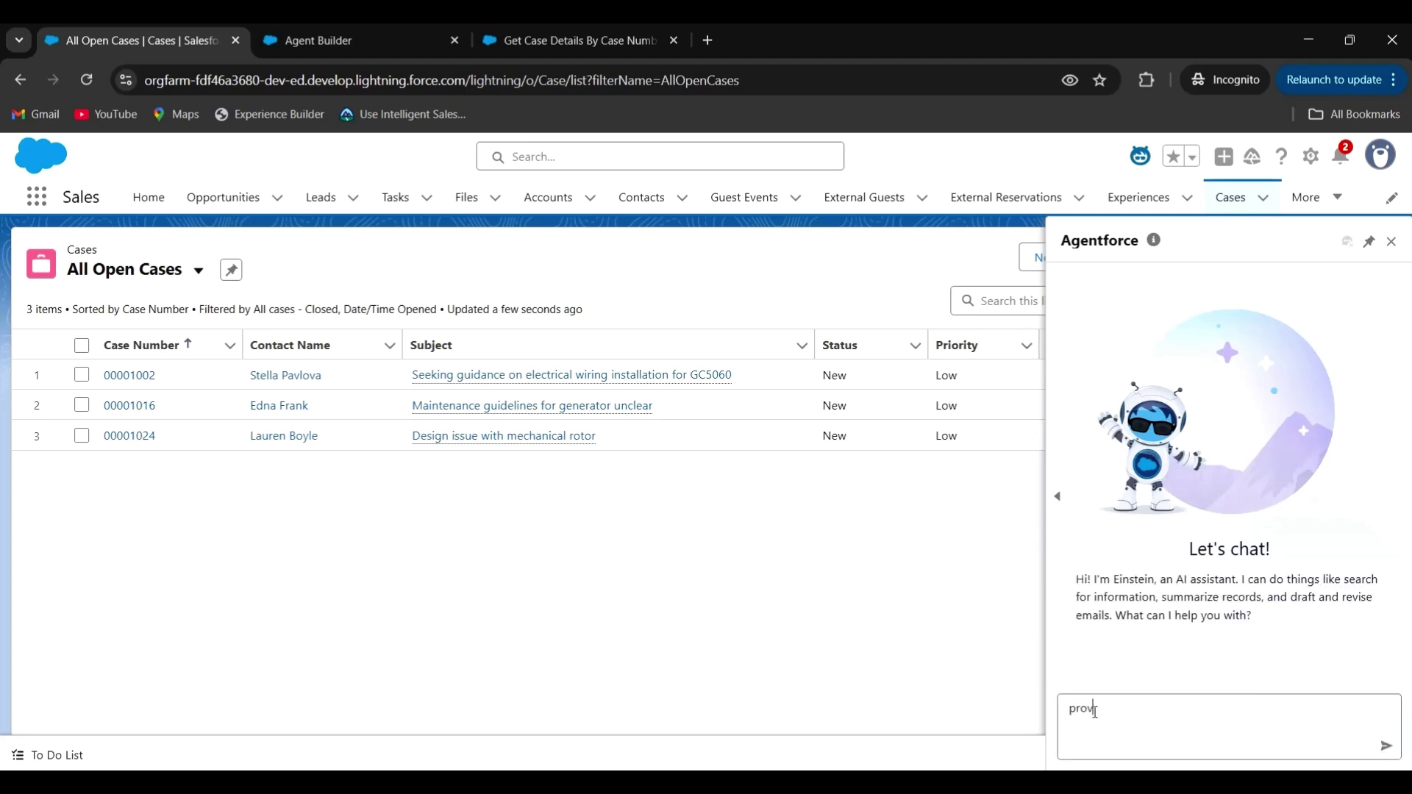
{"action": "type", "text": "ide case details for 00001016"}
{"action": "key", "text": "Return"}
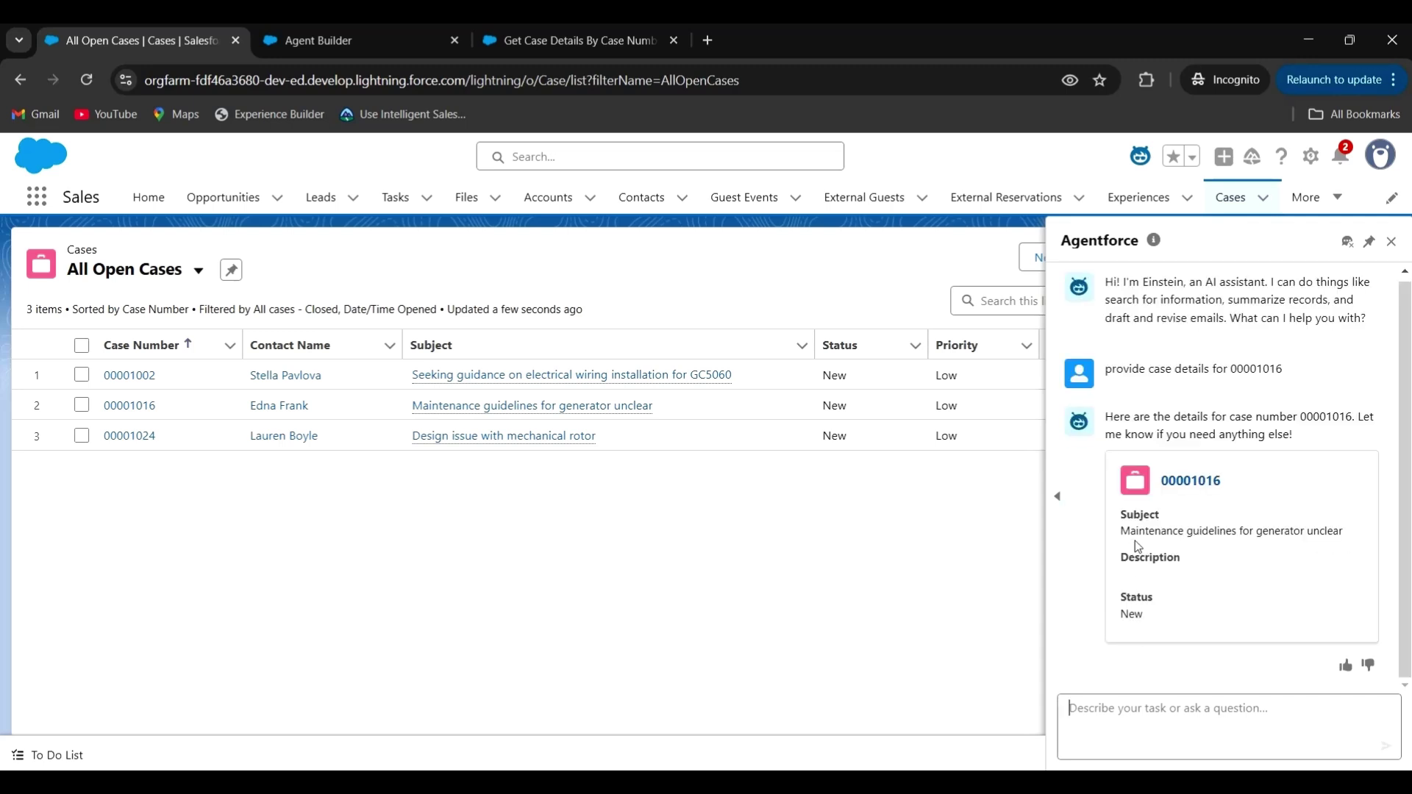
- Open case 00001016 from the list and clear the Agentforce chat history to start a new session
{"action": "mouse_move", "coordinate": [478, 411]}
{"action": "left_click", "coordinate": [129, 409]}
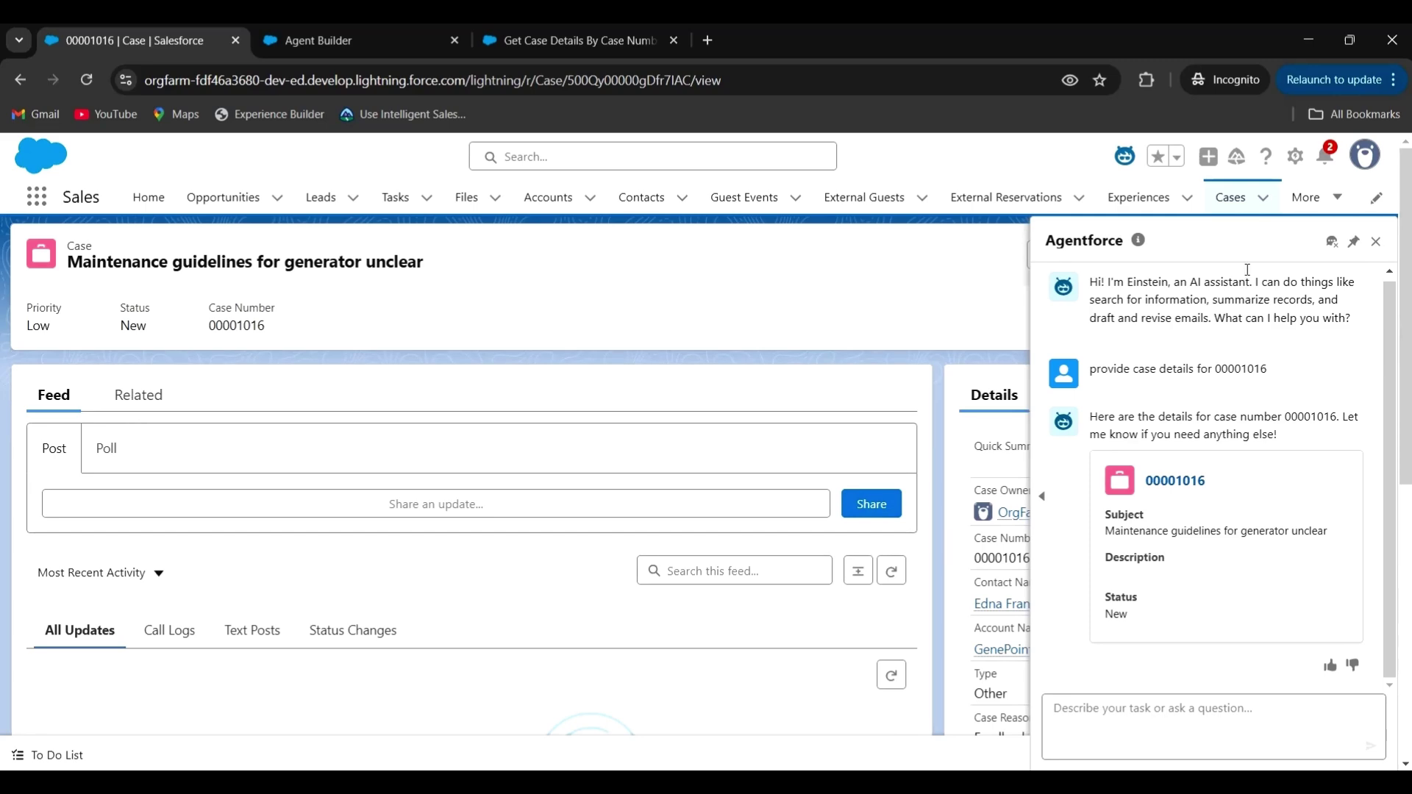
{"action": "left_click", "coordinate": [1334, 245]}
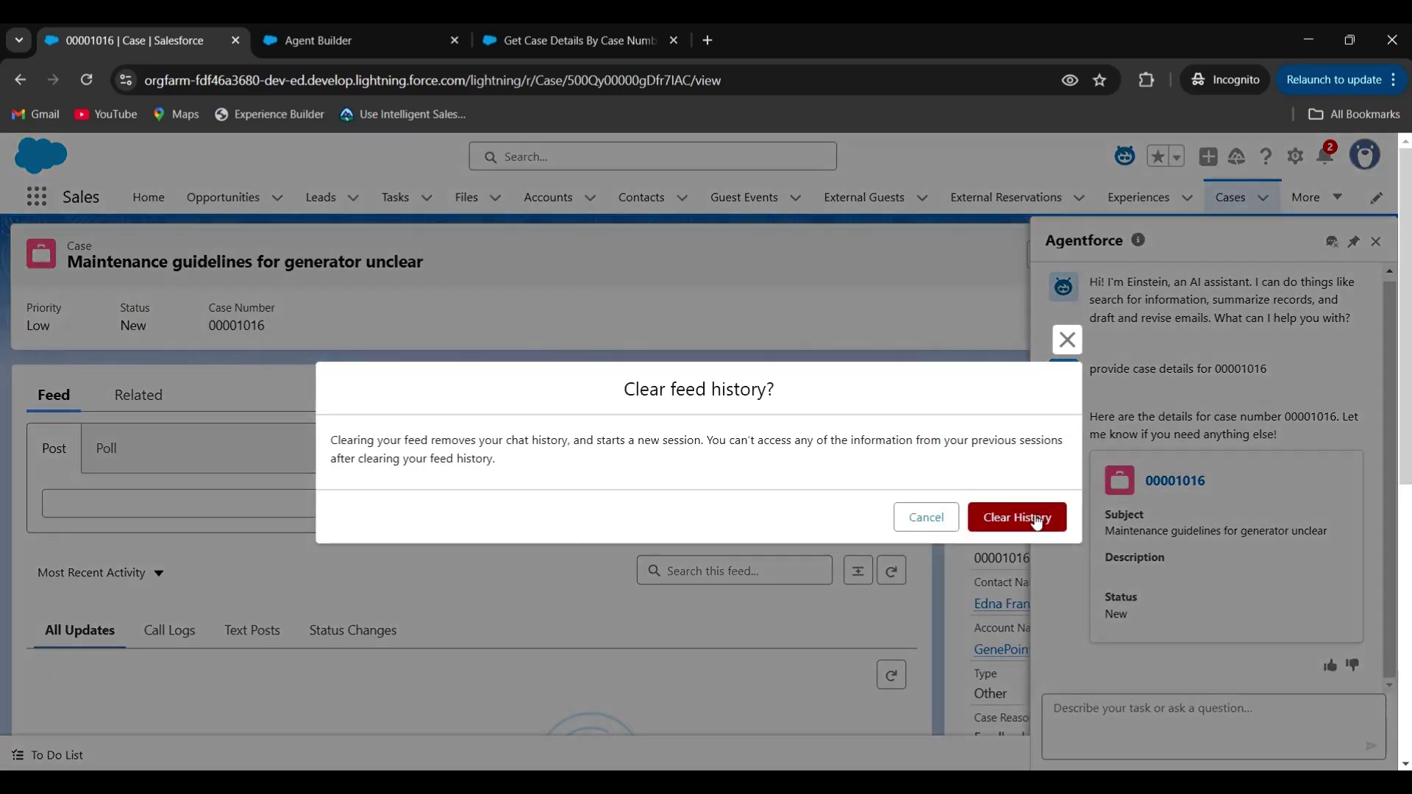
{"action": "left_click", "coordinate": [1033, 523]}
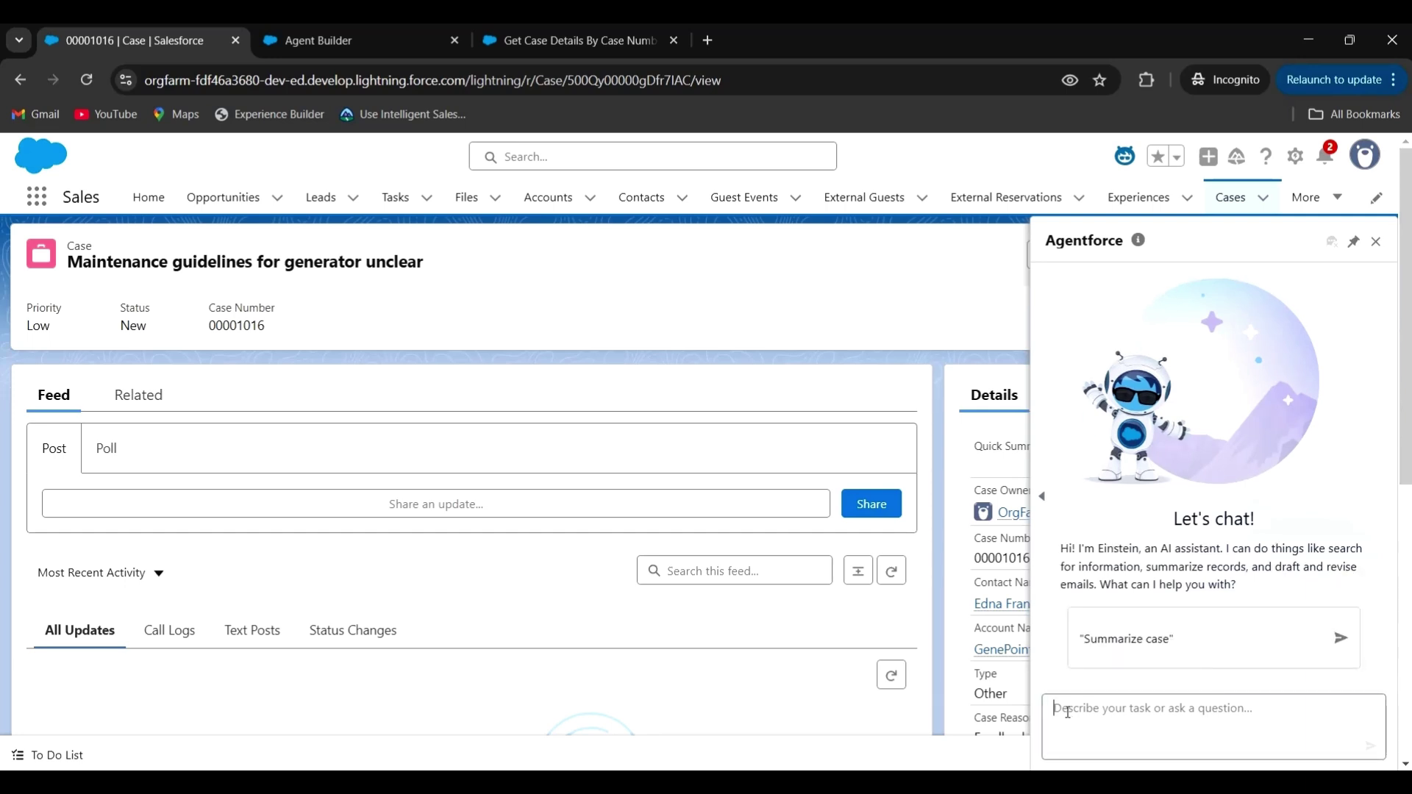
- Ask Agentforce "provide case details" from the case record page without giving a case number
{"action": "type", "text": "prov"}
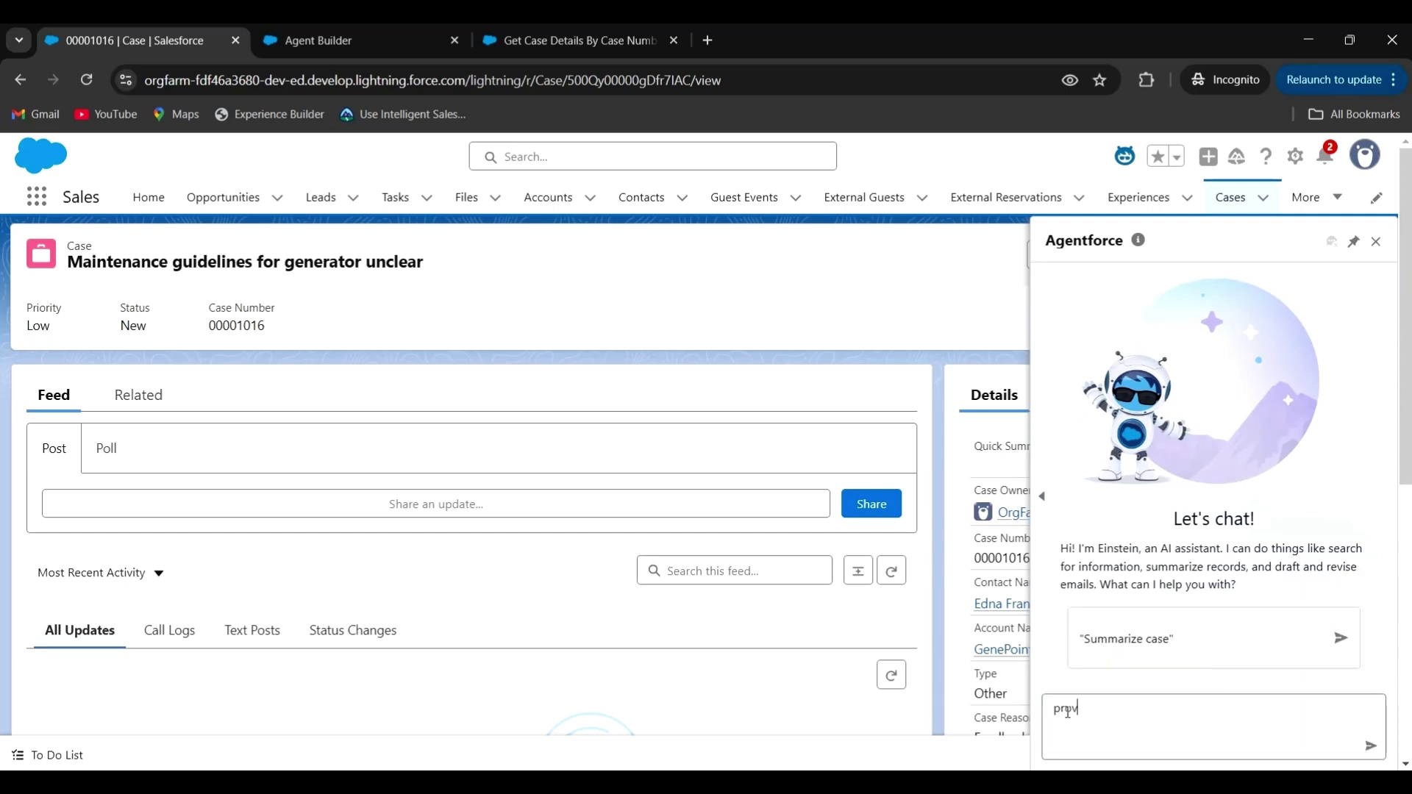
{"action": "type", "text": "ide case details"}
{"action": "key", "text": "Return"}
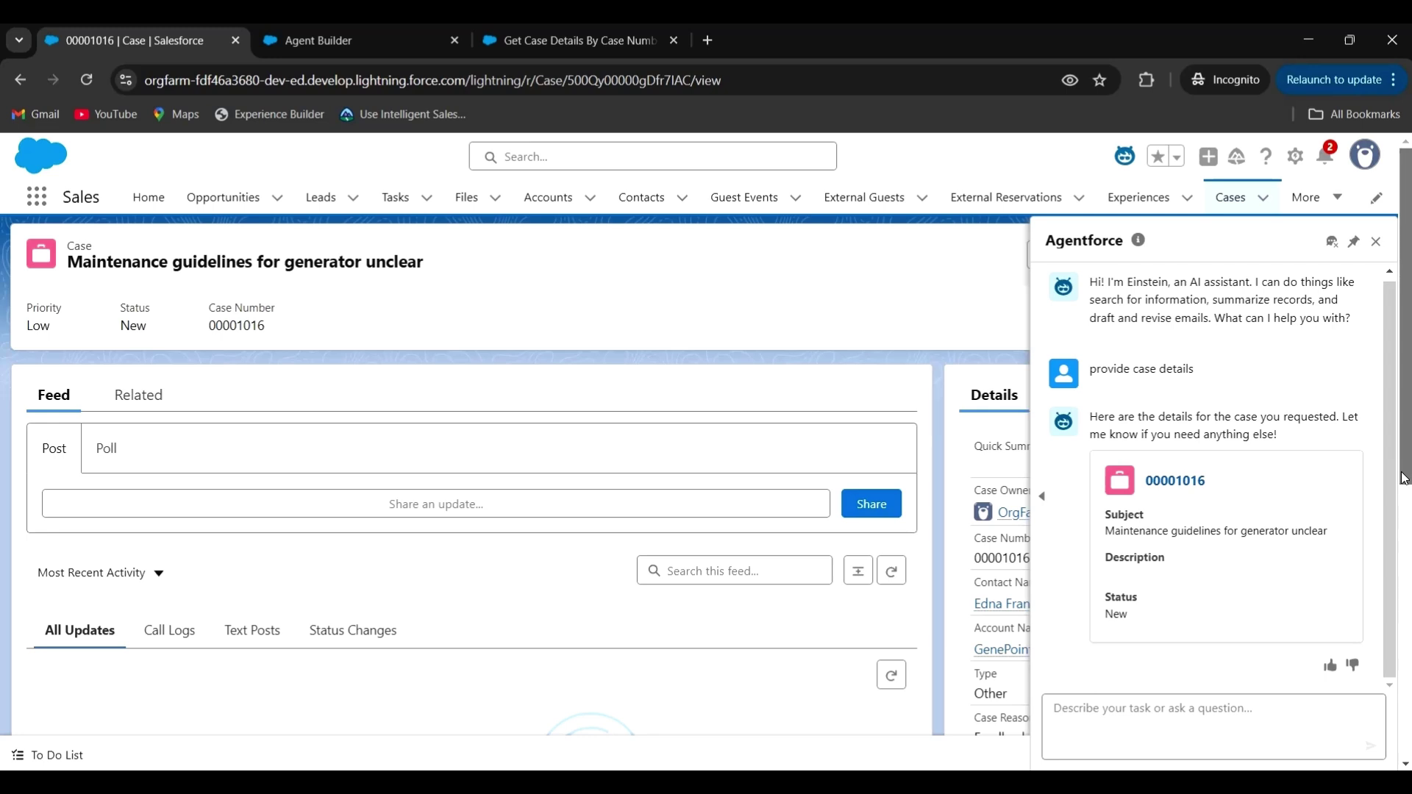
{"action": "left_click_drag", "start_coordinate": [1404, 478], "coordinate": [1404, 494]}
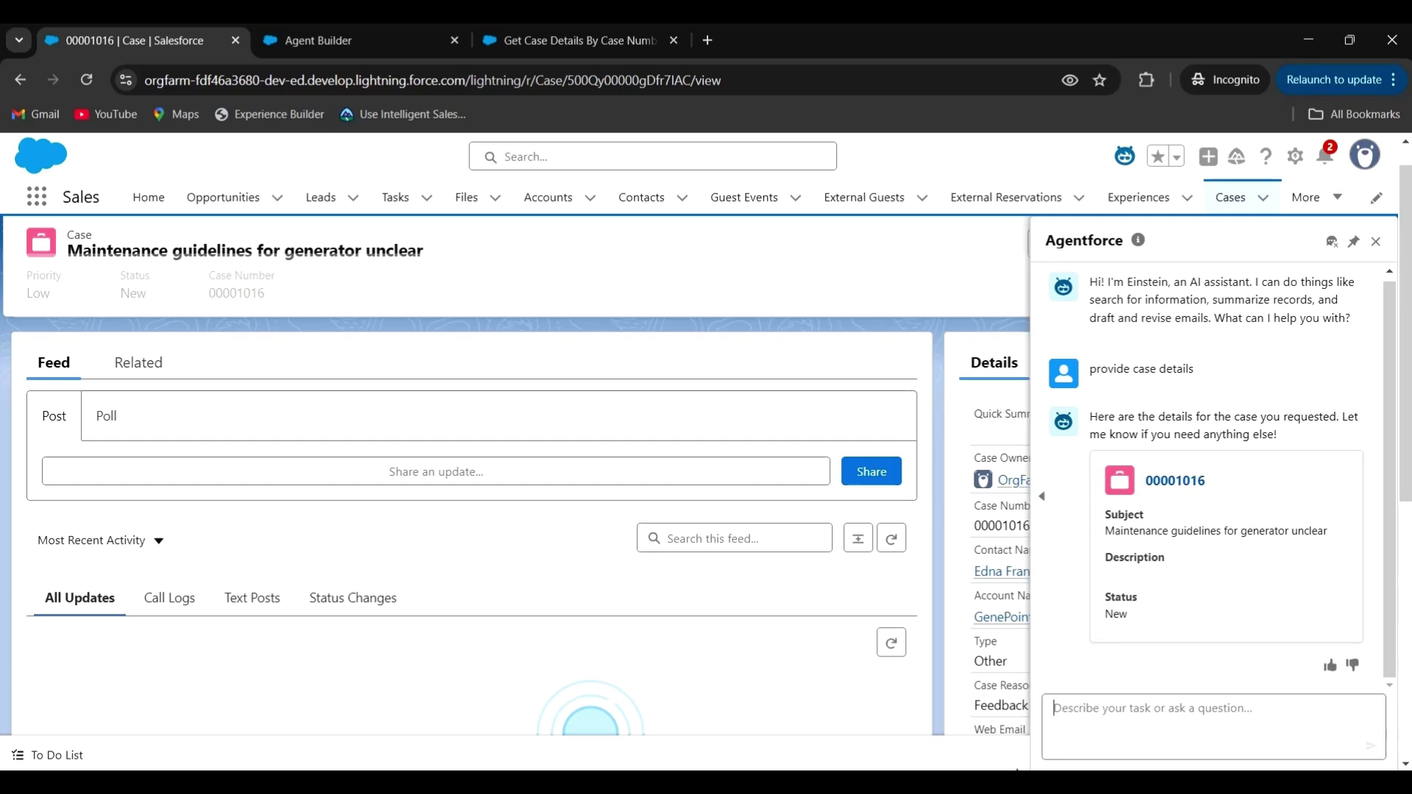
- Switch to the PowerPoint presentation and view the Reference slide and the closing slide 22
{"action": "left_click", "coordinate": [1010, 716]}
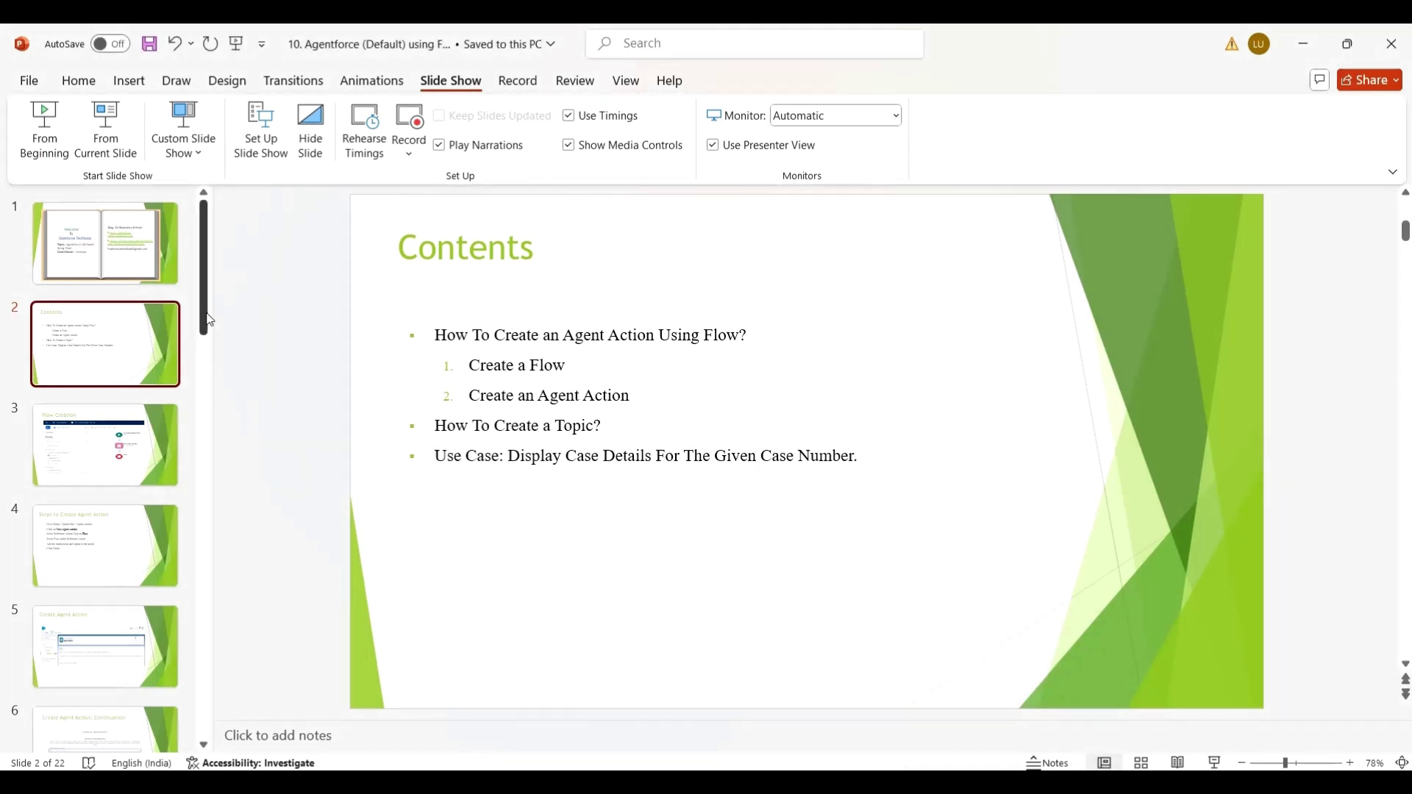
{"action": "left_click_drag", "start_coordinate": [206, 321], "coordinate": [191, 676]}
{"action": "scroll", "coordinate": [190, 677], "scroll_direction": "down", "scroll_amount": 3}
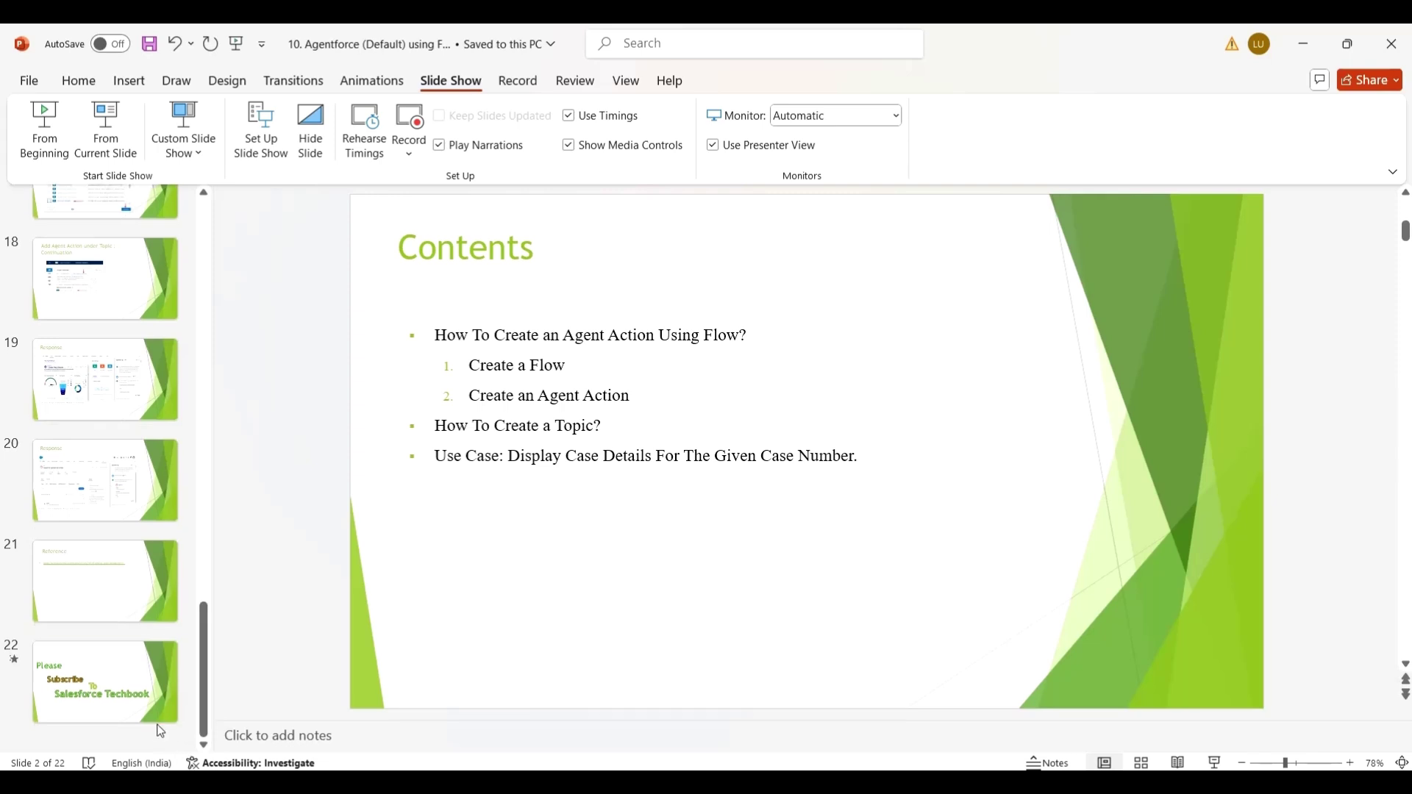
{"action": "left_click", "coordinate": [136, 600]}
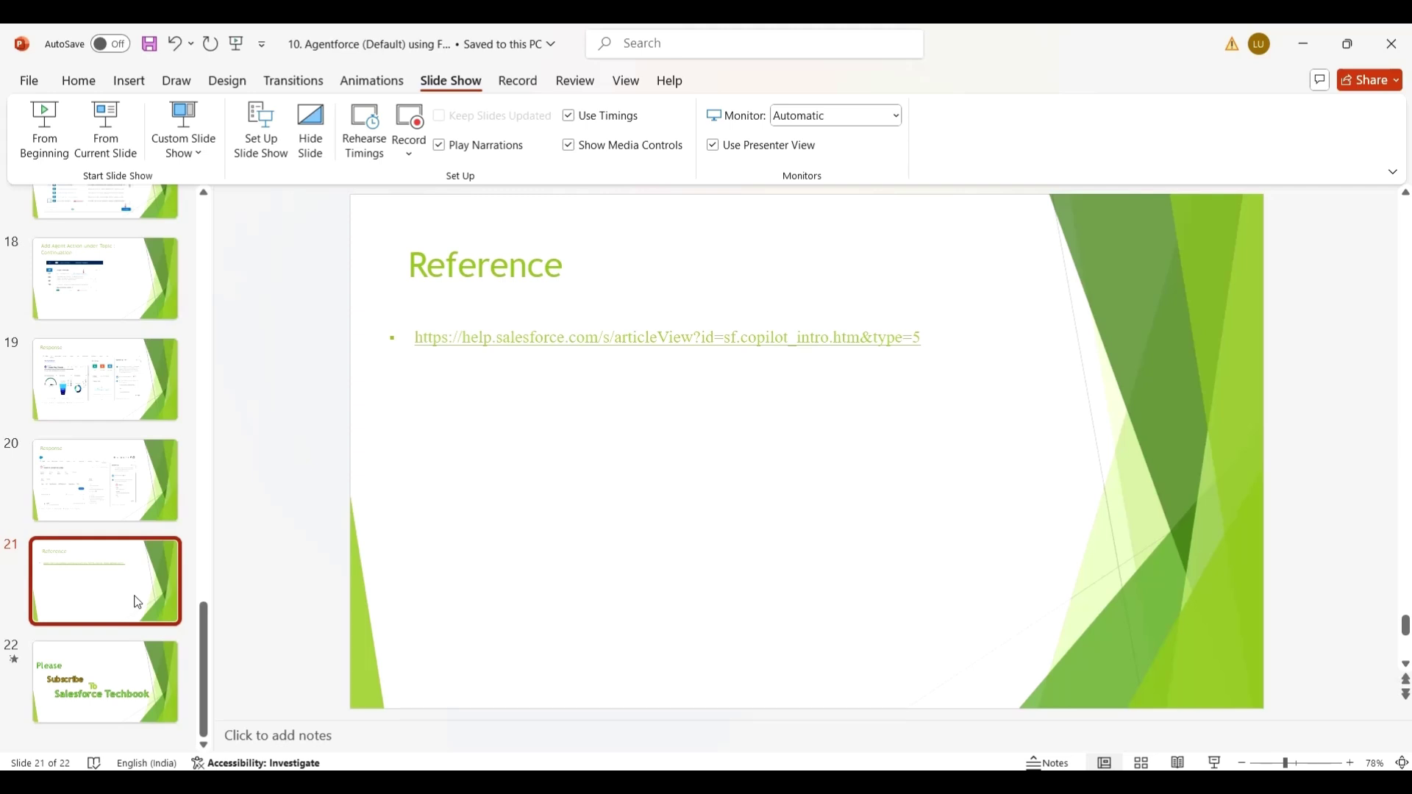
{"action": "left_click", "coordinate": [114, 699]}
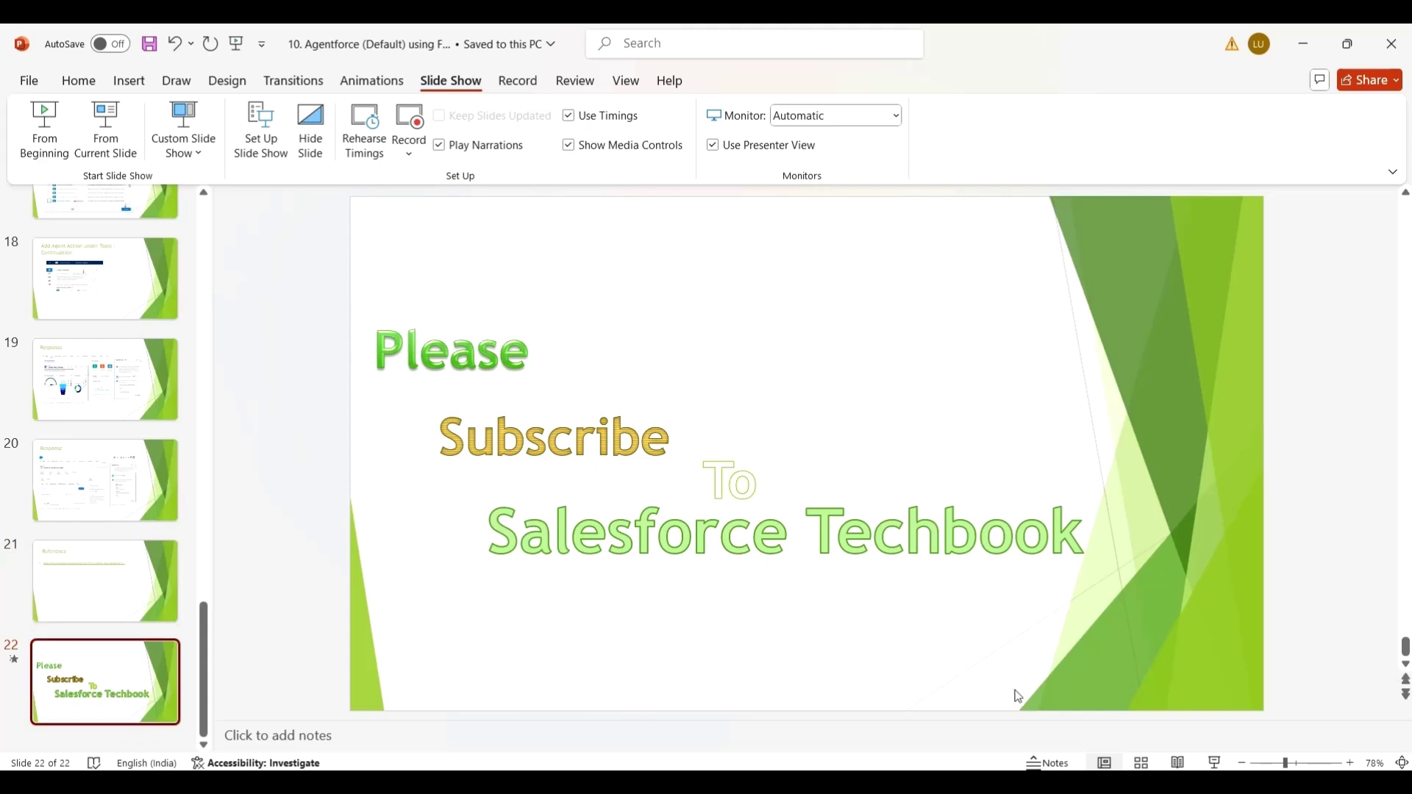
{"action": "left_click", "coordinate": [1144, 781]}
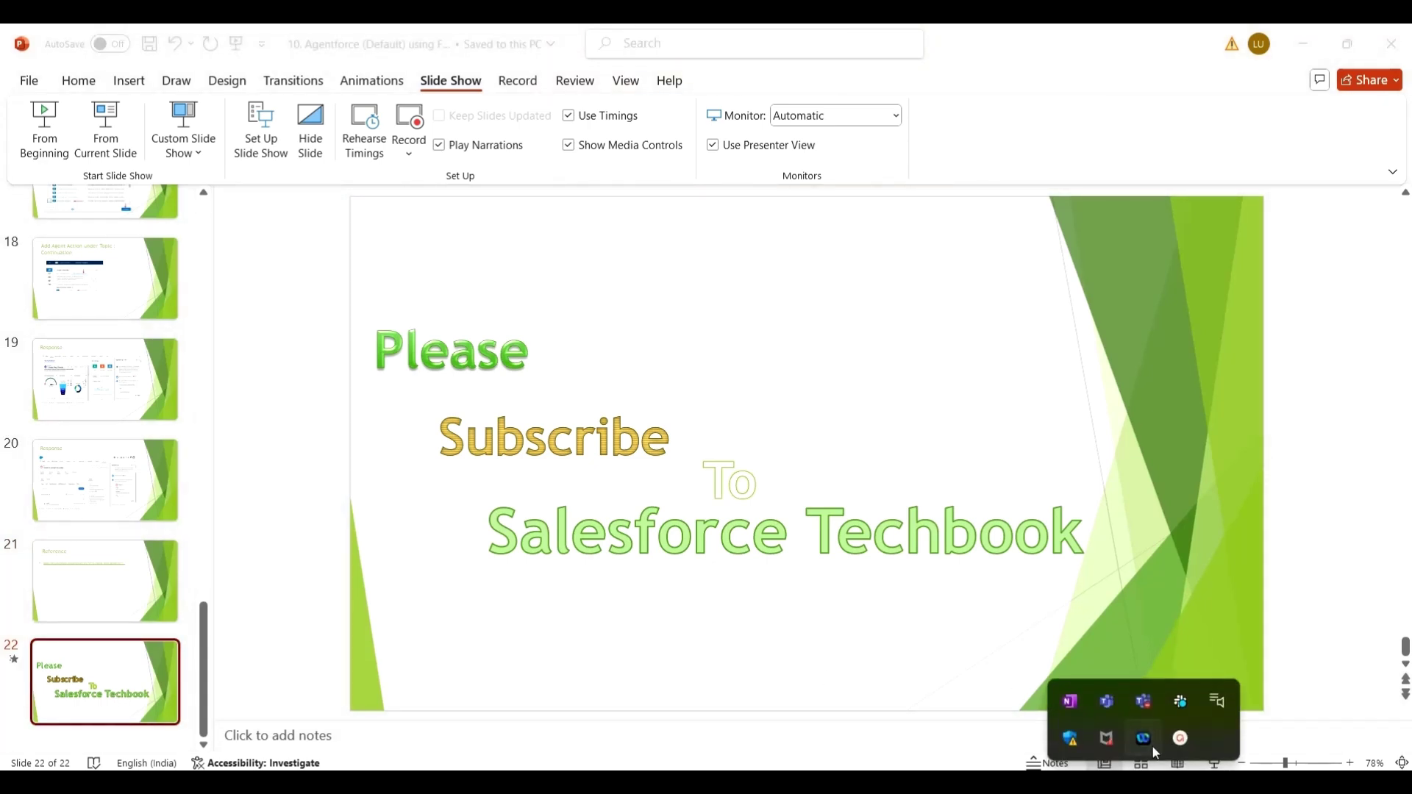